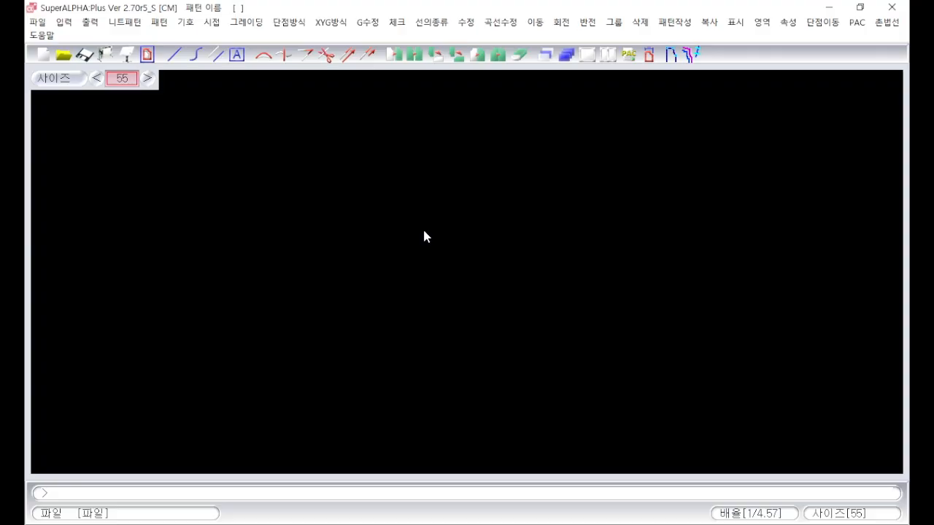
# Draw a box 45.5 cm wide and 45 cm high as the pattern's base frame
pyautogui.write('box')
pyautogui.press('Return')
pyautogui.write('45.5')
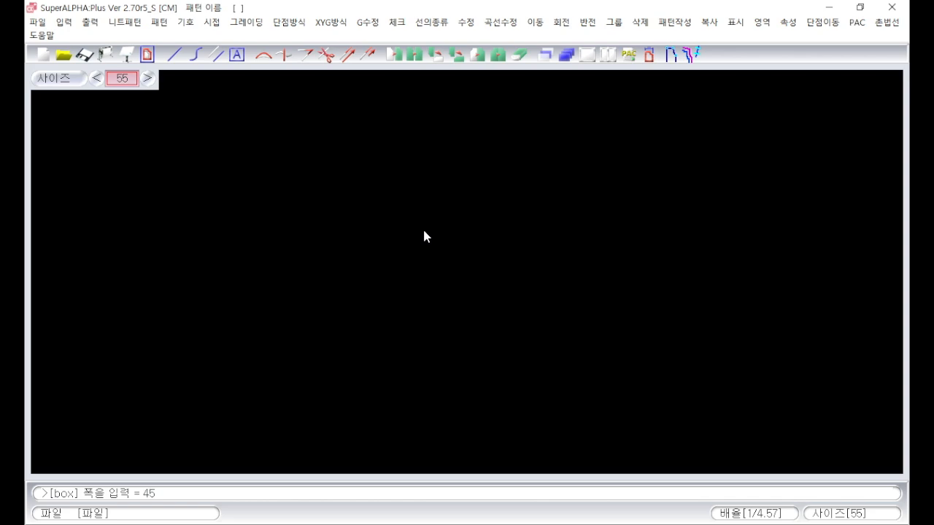
pyautogui.press('Return')
pyautogui.write('45')
pyautogui.press('Return')
pyautogui.click(290, 455)
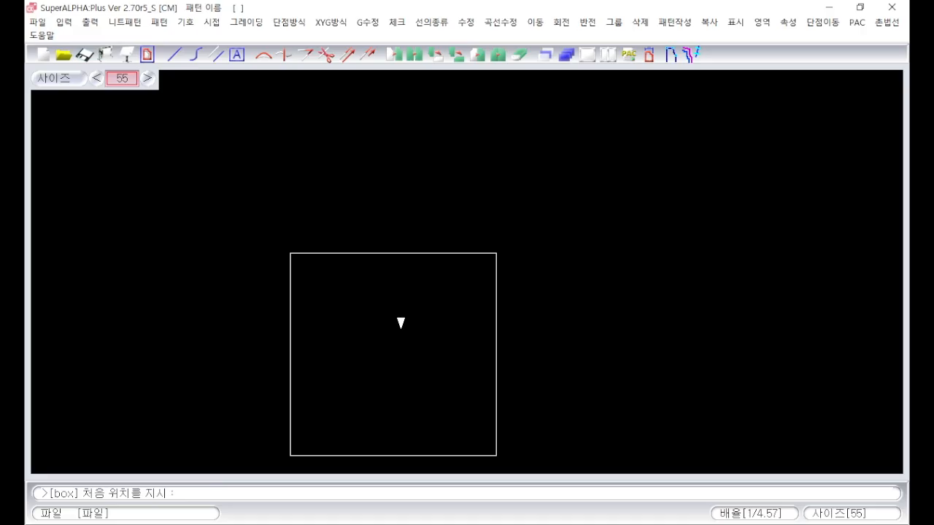
pyautogui.rightClick(410, 357)
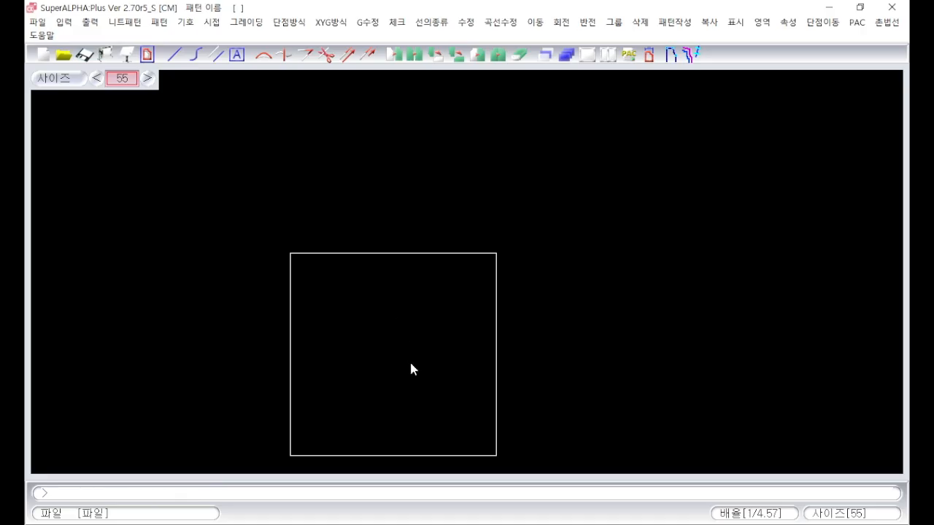
pyautogui.press('v')
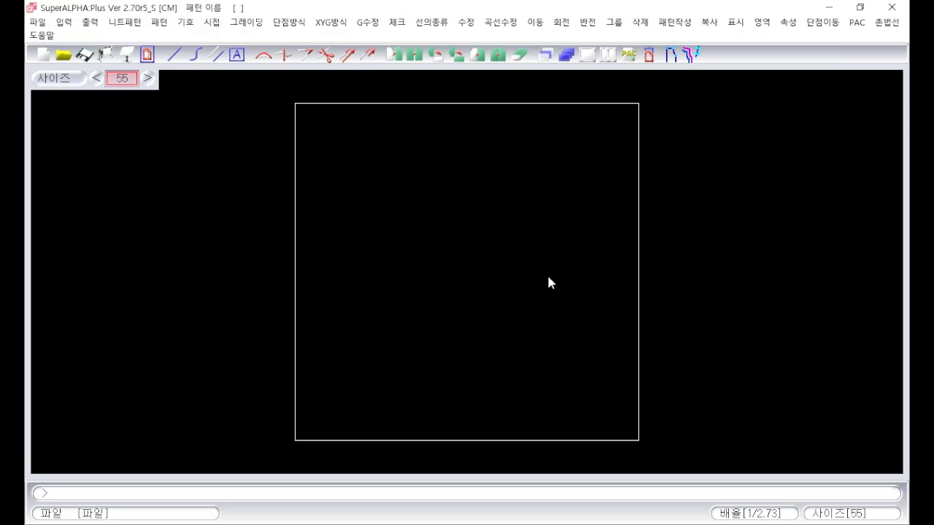
# Add a horizontal parallel line 19 cm below the box's top edge
pyautogui.write('pl')
pyautogui.press('Return')
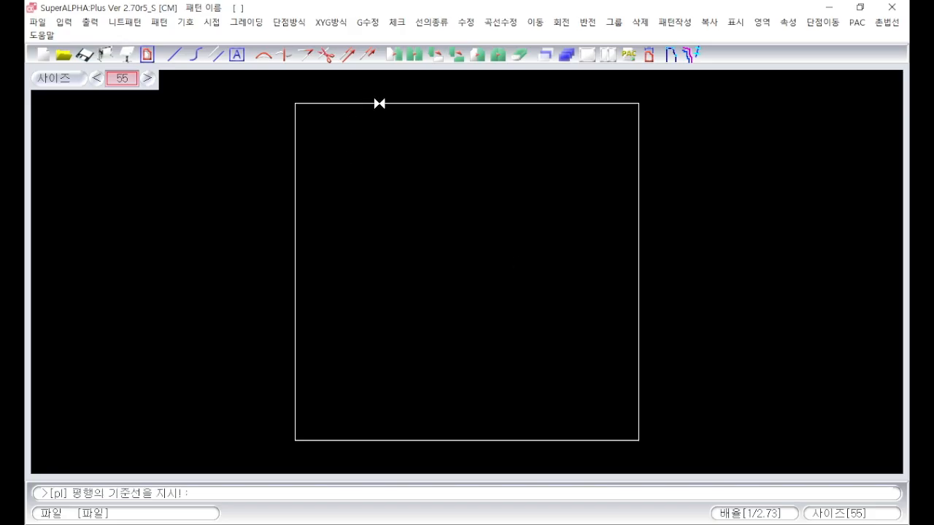
pyautogui.click(379, 103)
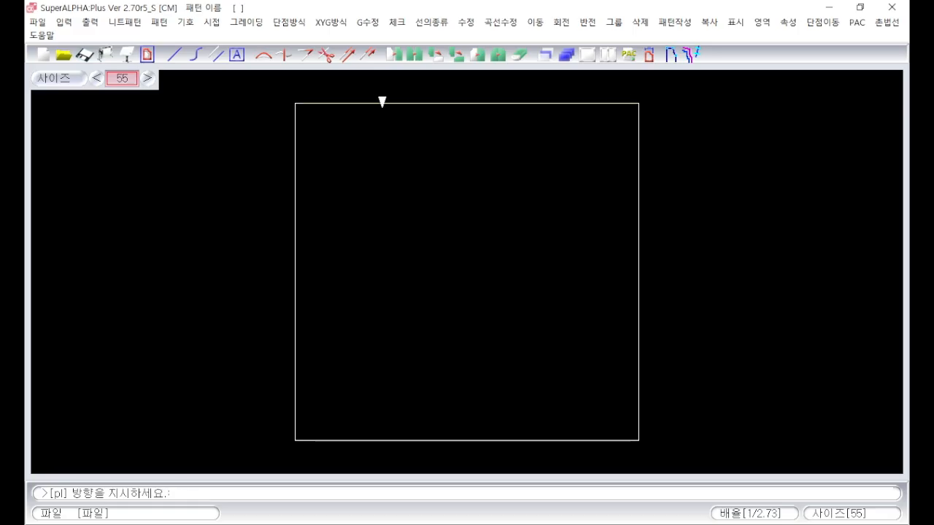
pyautogui.click(392, 213)
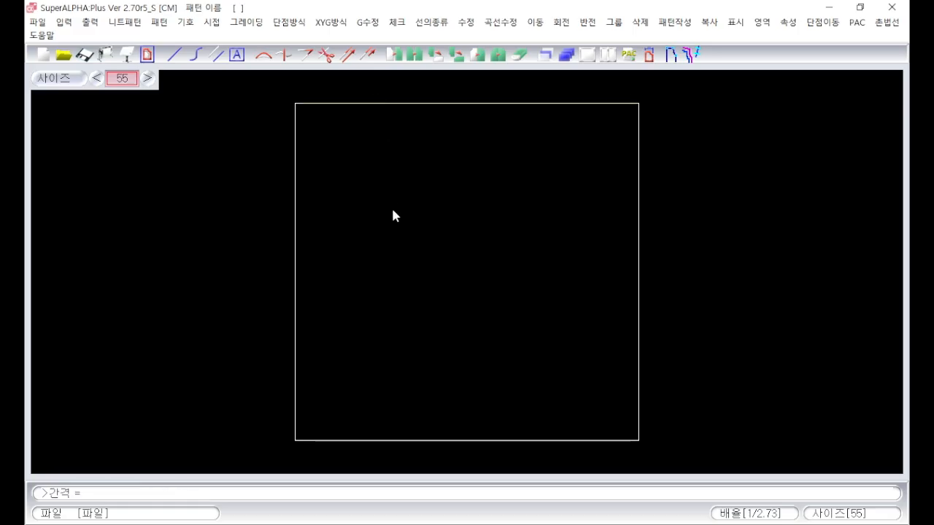
pyautogui.write('19')
pyautogui.press('Return')
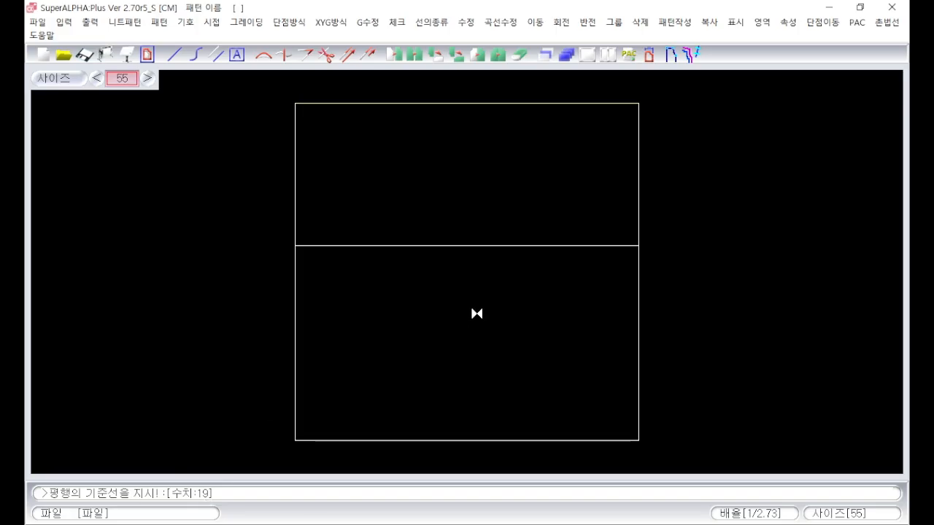
# Add a vertical parallel line 22.2 cm inside the box from its left edge
pyautogui.write('22.2')
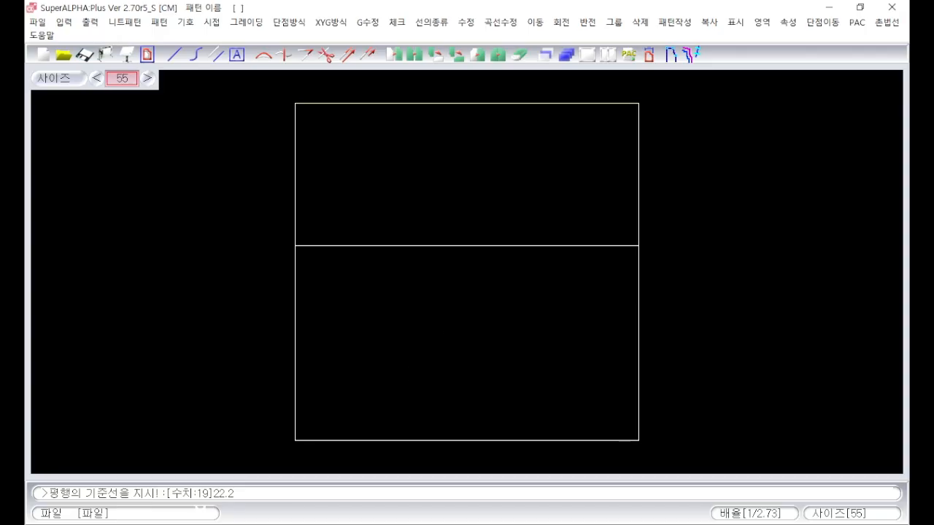
pyautogui.press('Return')
pyautogui.click(295, 294)
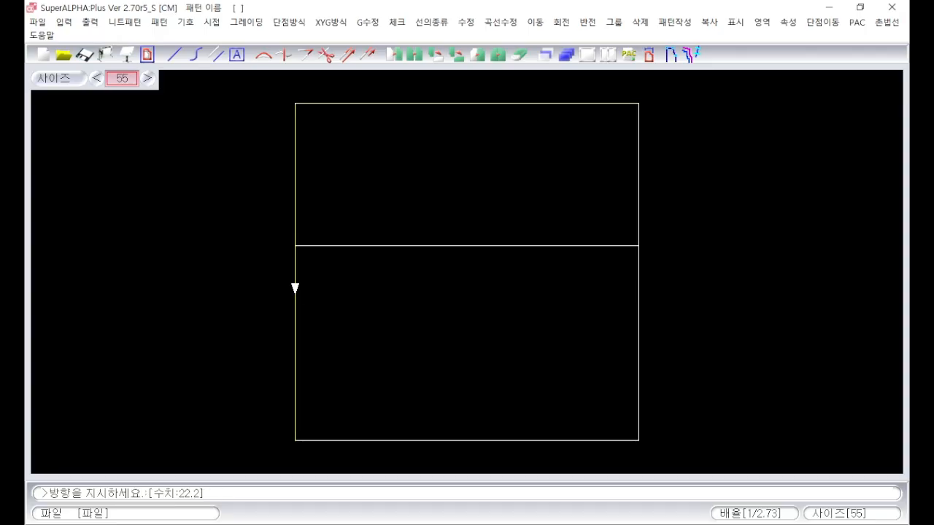
pyautogui.click(427, 298)
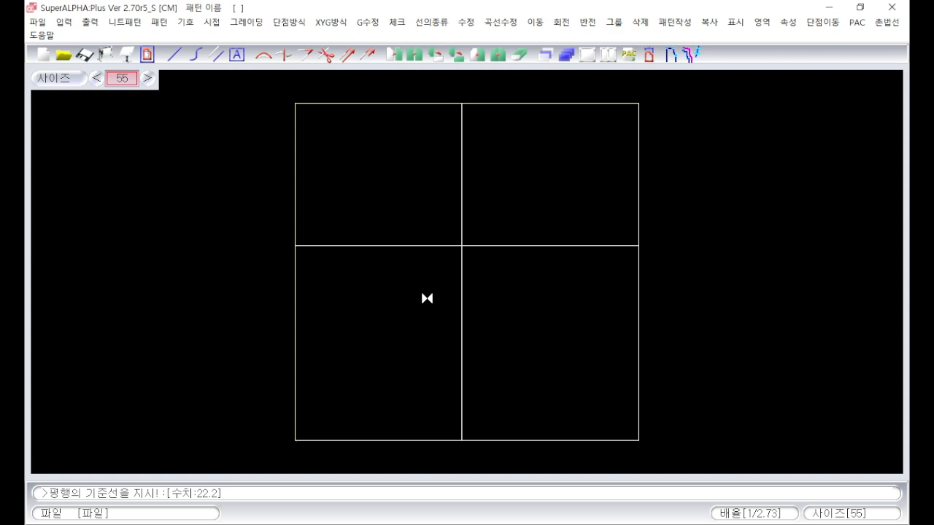
pyautogui.rightClick(428, 298)
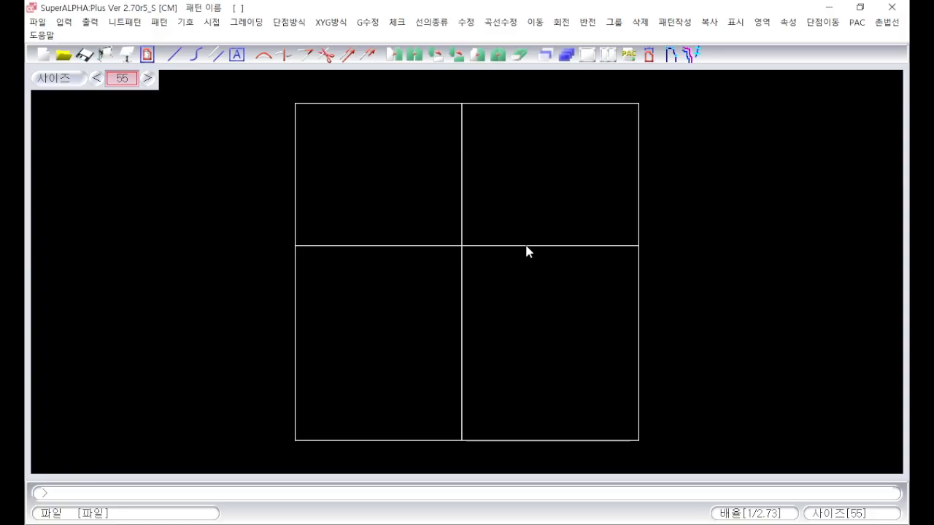
# Cut the top, middle and bottom horizontal lines at the inner vertical line, and check the top edge's left segment
pyautogui.press('c')
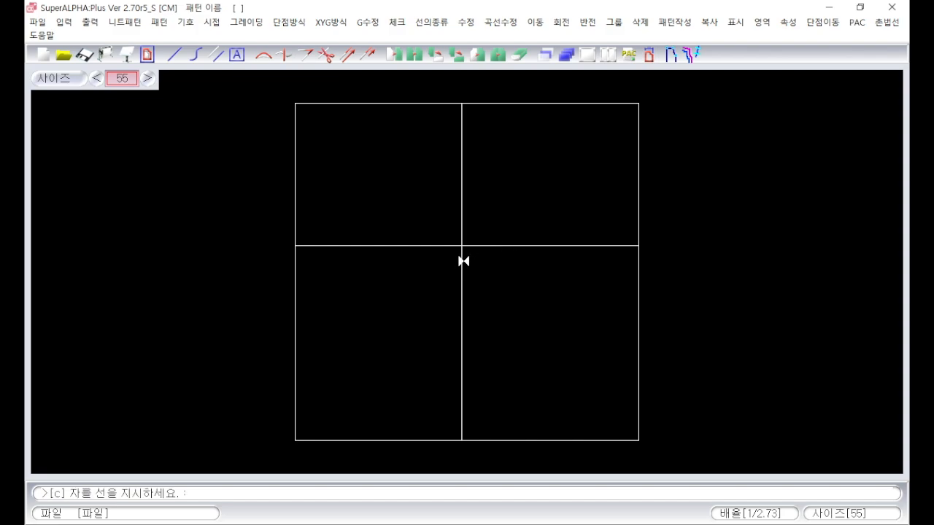
pyautogui.press('F6')
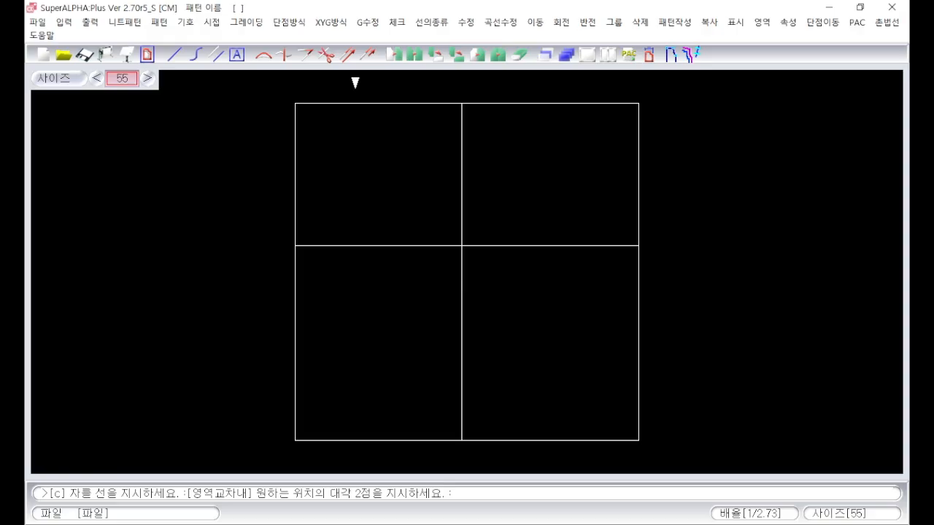
pyautogui.click(354, 87)
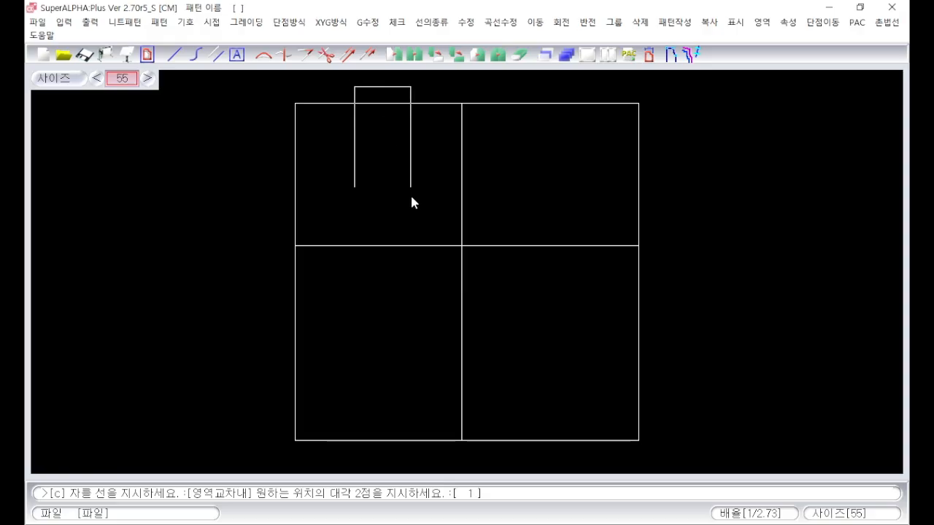
pyautogui.click(423, 459)
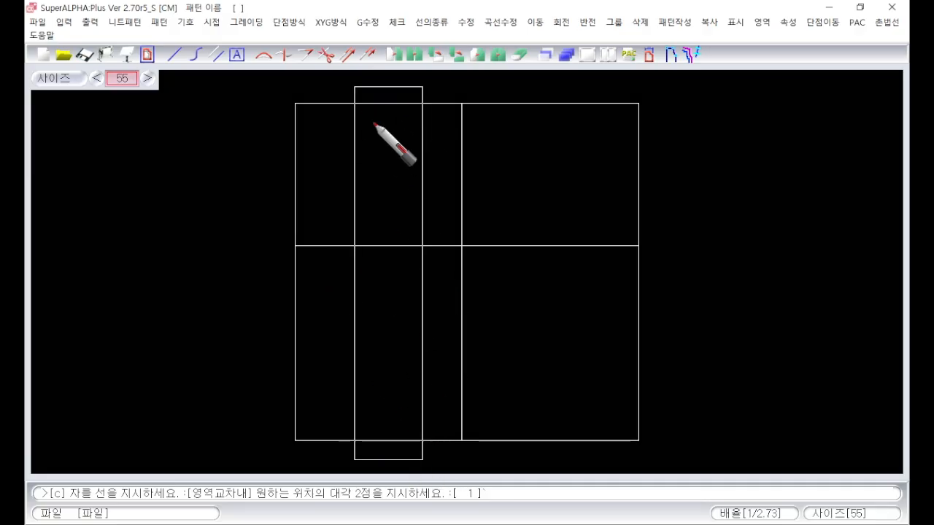
pyautogui.moveTo(305, 102); pyautogui.dragTo(504, 106)
pyautogui.moveTo(299, 244); pyautogui.dragTo(498, 244)
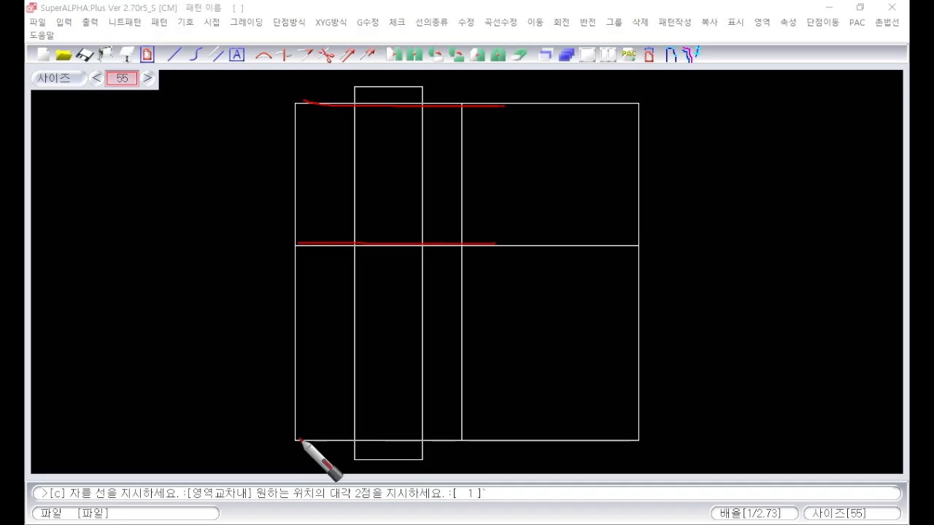
pyautogui.moveTo(300, 439); pyautogui.dragTo(496, 435)
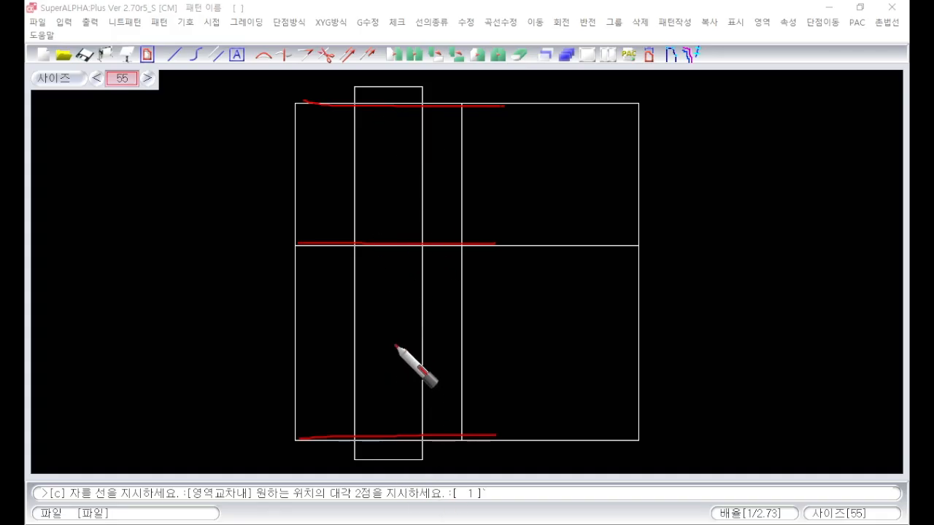
pyautogui.press('Escape')
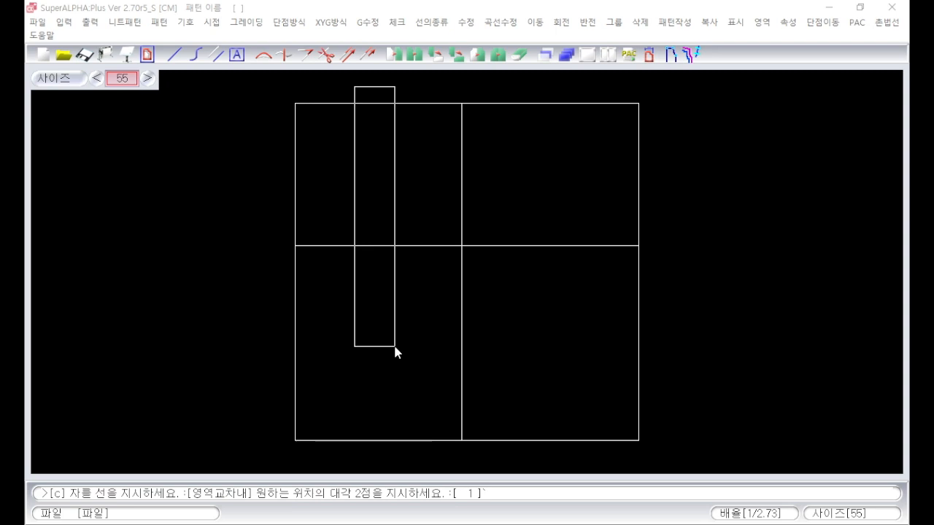
pyautogui.click(417, 460)
pyautogui.rightClick(452, 284)
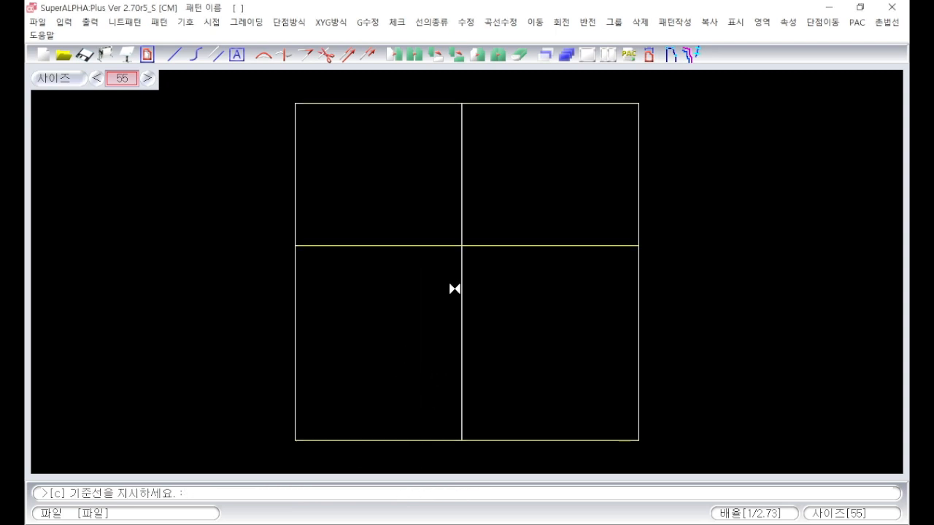
pyautogui.click(462, 213)
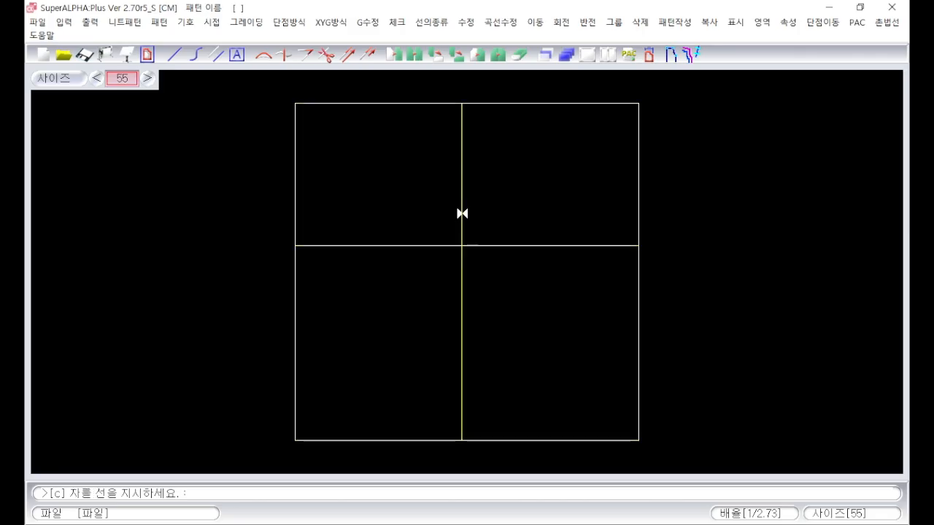
pyautogui.rightClick(419, 195)
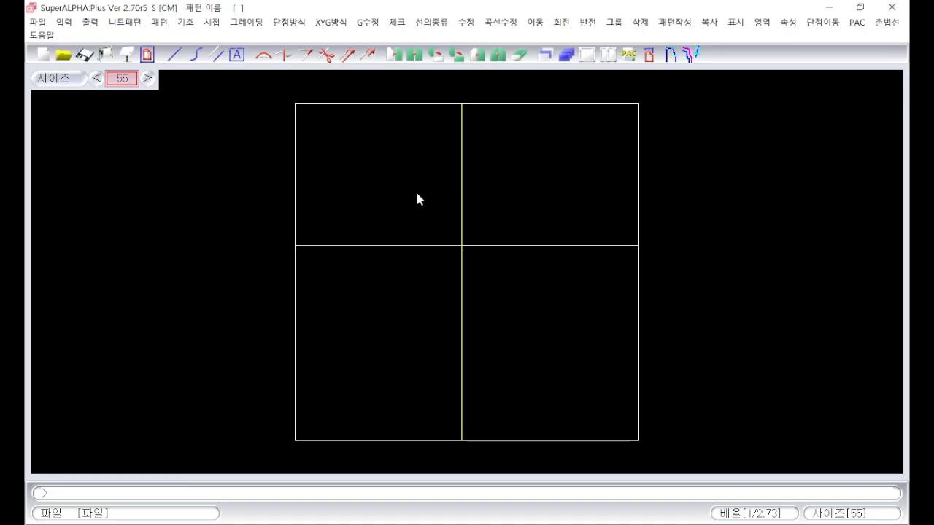
pyautogui.click(395, 104)
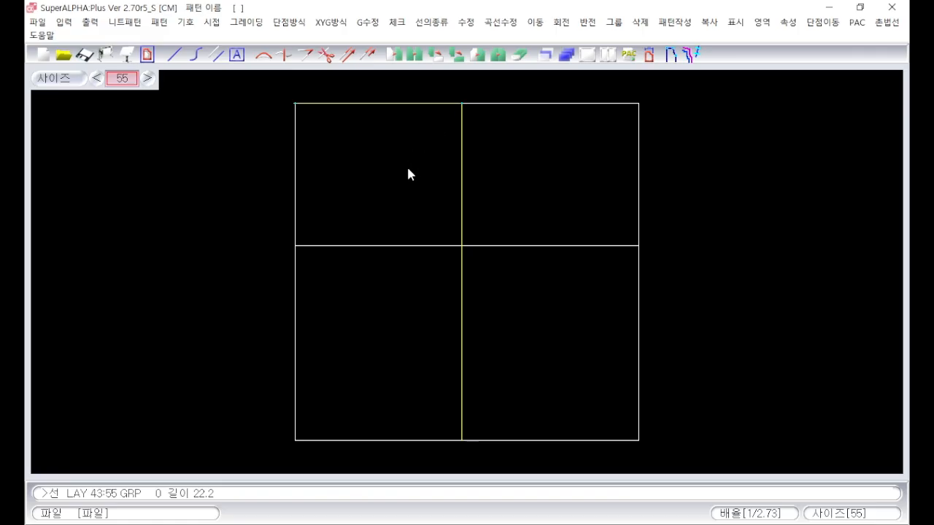
# Cut the left, inner and right vertical lines at the middle horizontal line, and check their lower segments
pyautogui.press('c')
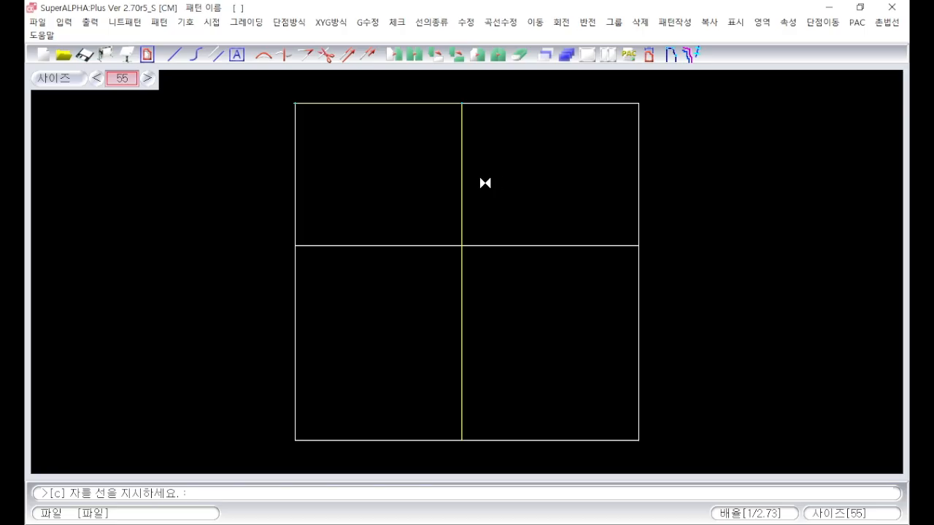
pyautogui.click(246, 153)
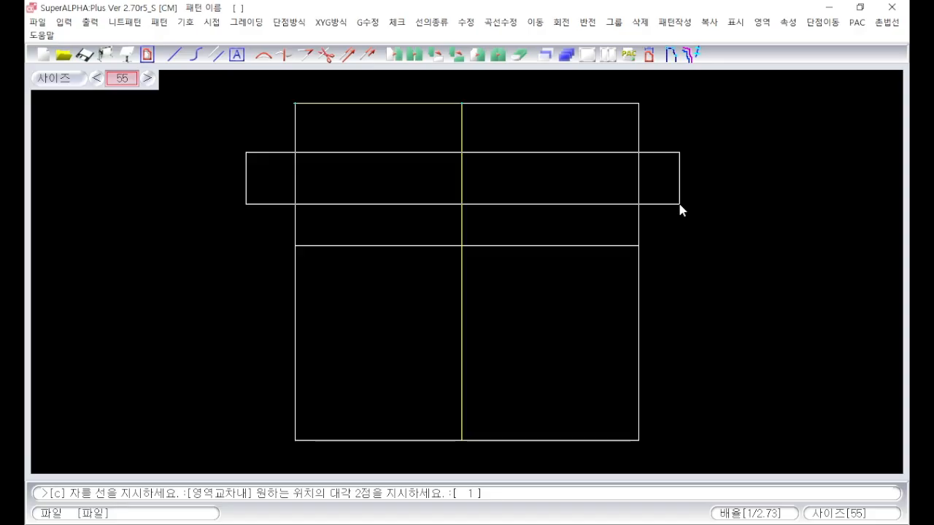
pyautogui.click(680, 204)
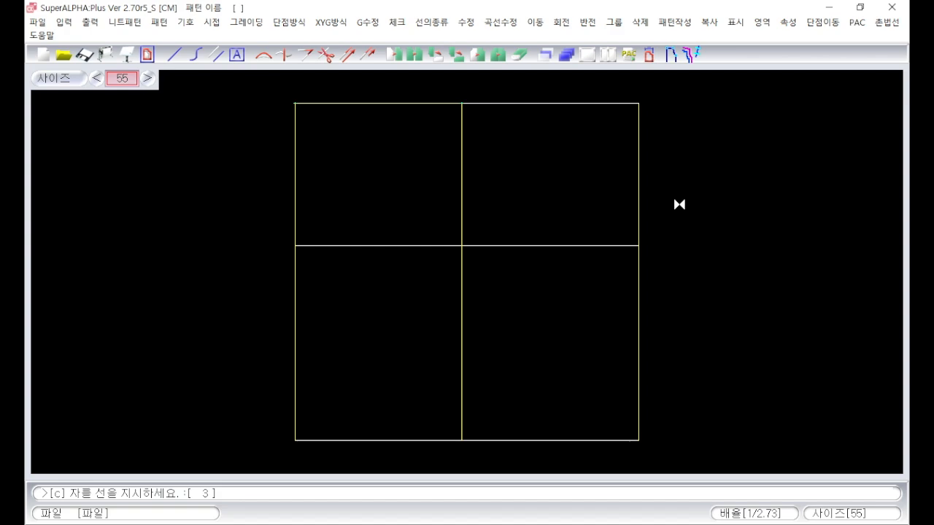
pyautogui.rightClick(403, 211)
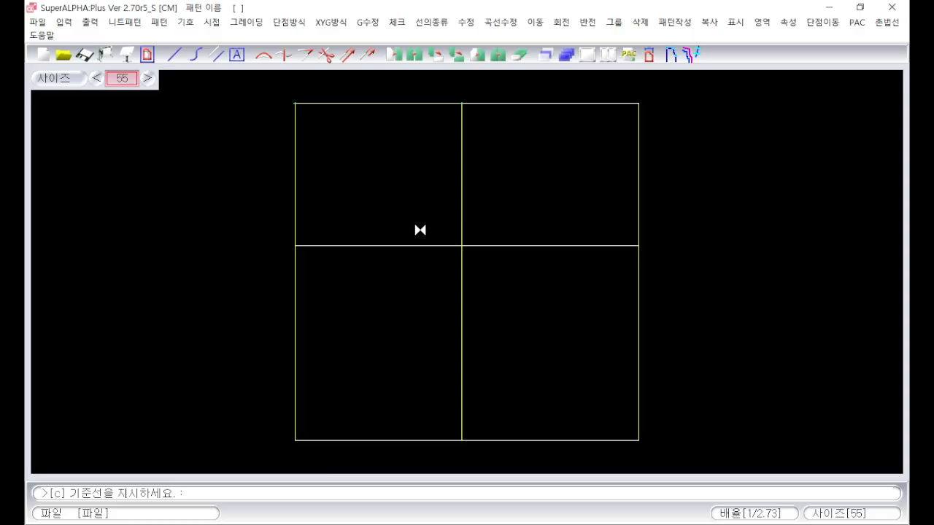
pyautogui.click(412, 246)
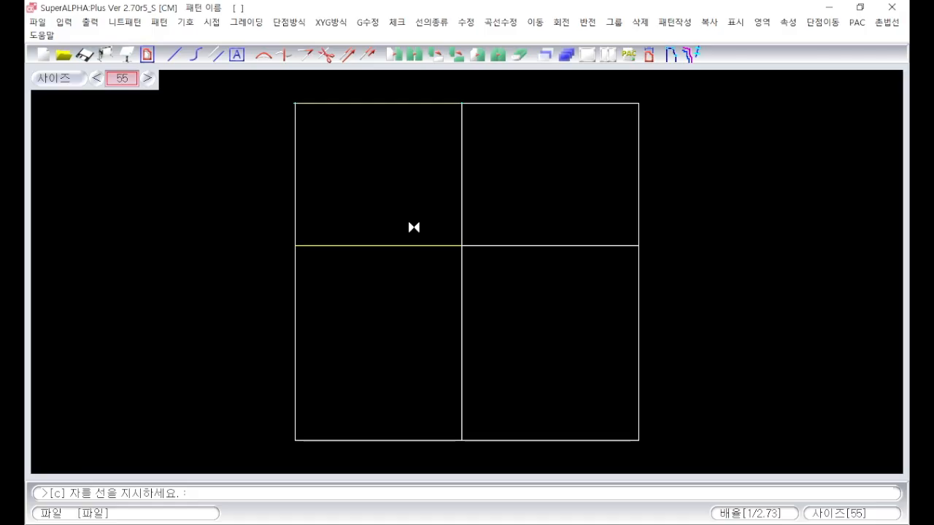
pyautogui.press('Escape')
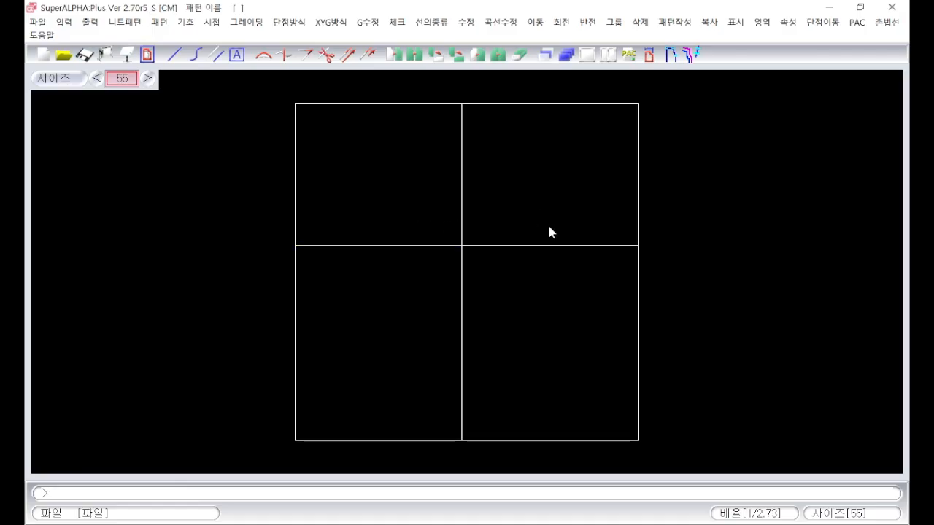
pyautogui.click(639, 307)
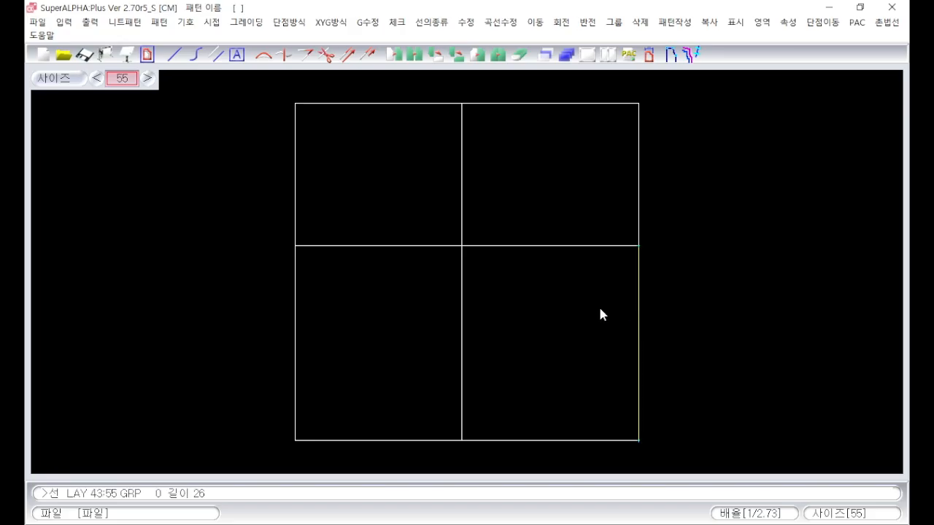
pyautogui.click(463, 293)
pyautogui.click(294, 301)
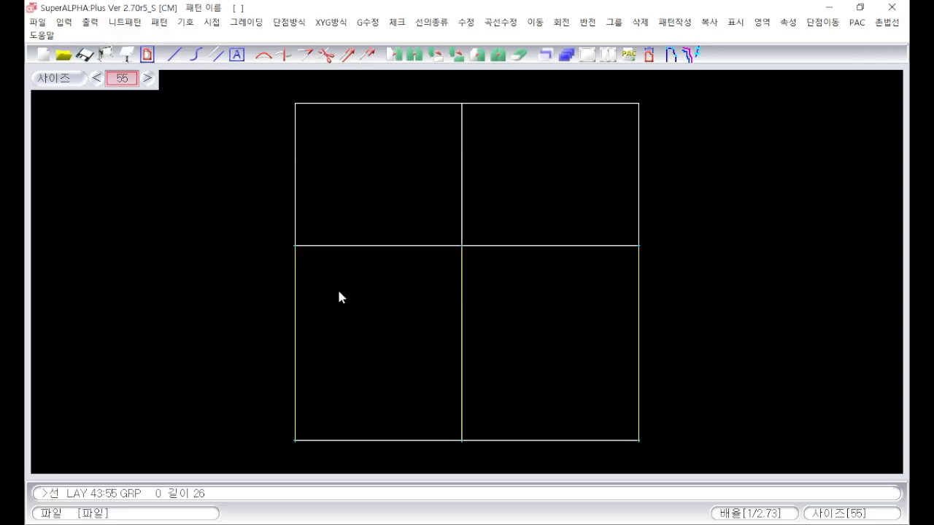
pyautogui.rightClick(357, 296)
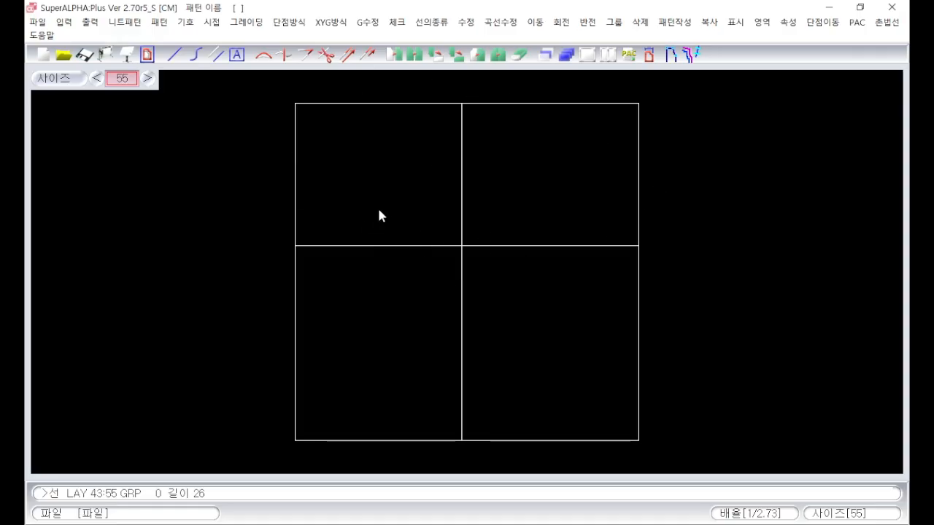
# Add parallel lines 0.5 cm above both segments of the box's top edge
pyautogui.press('x')
pyautogui.click(248, 83)
pyautogui.click(659, 265)
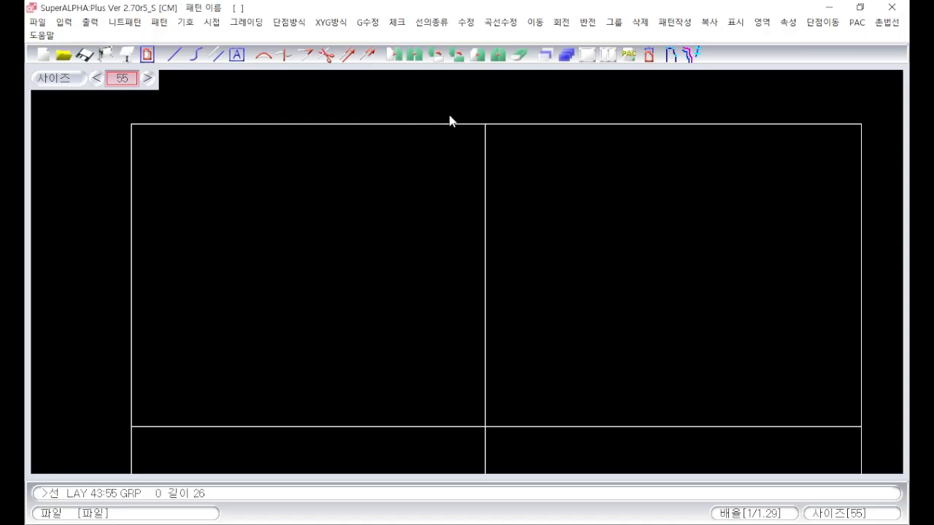
pyautogui.write('pl')
pyautogui.press('Return')
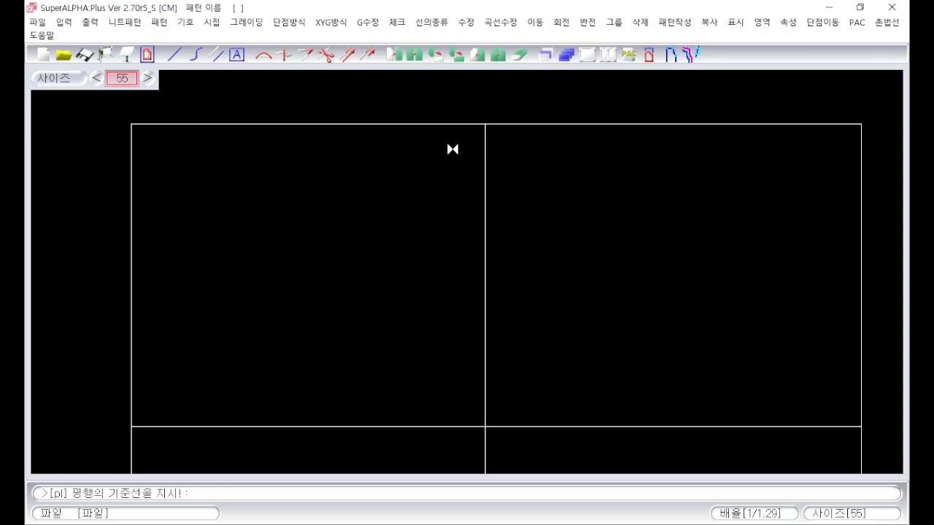
pyautogui.click(434, 125)
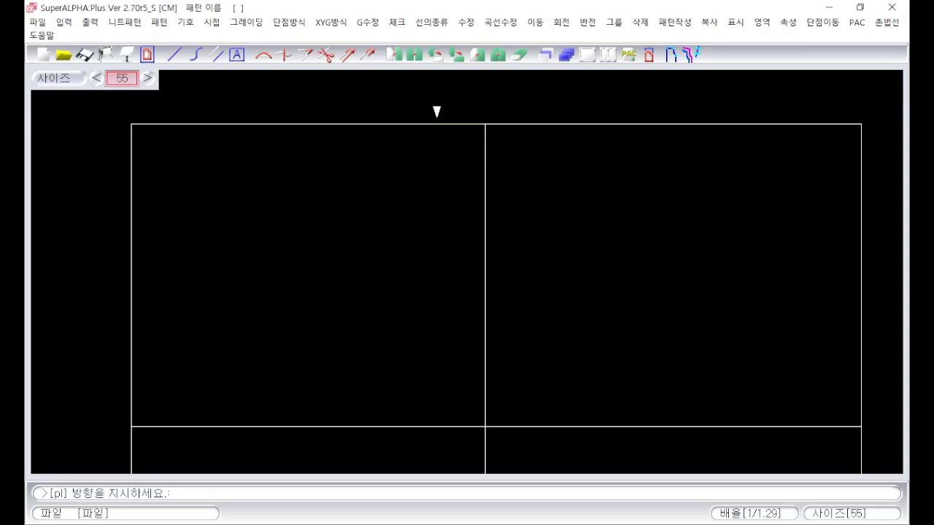
pyautogui.click(441, 102)
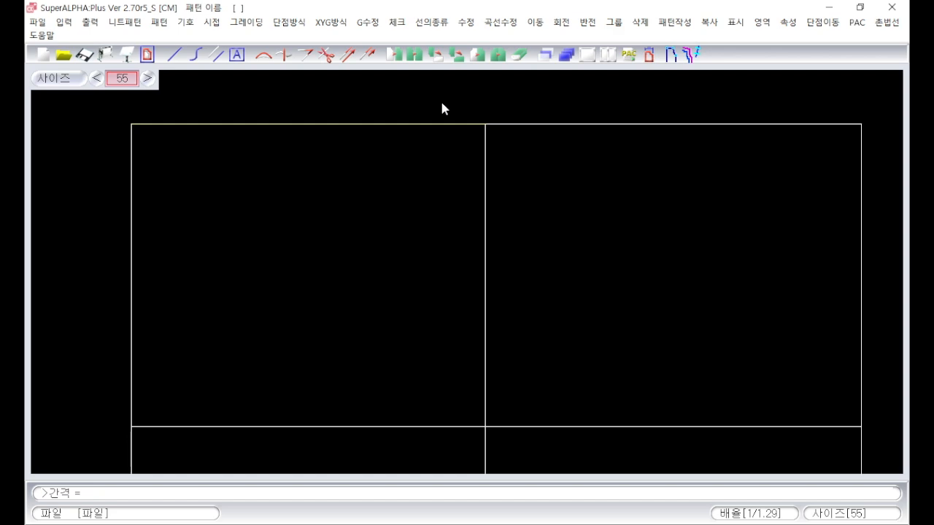
pyautogui.write('.5')
pyautogui.press('Return')
pyautogui.click(543, 126)
pyautogui.click(550, 101)
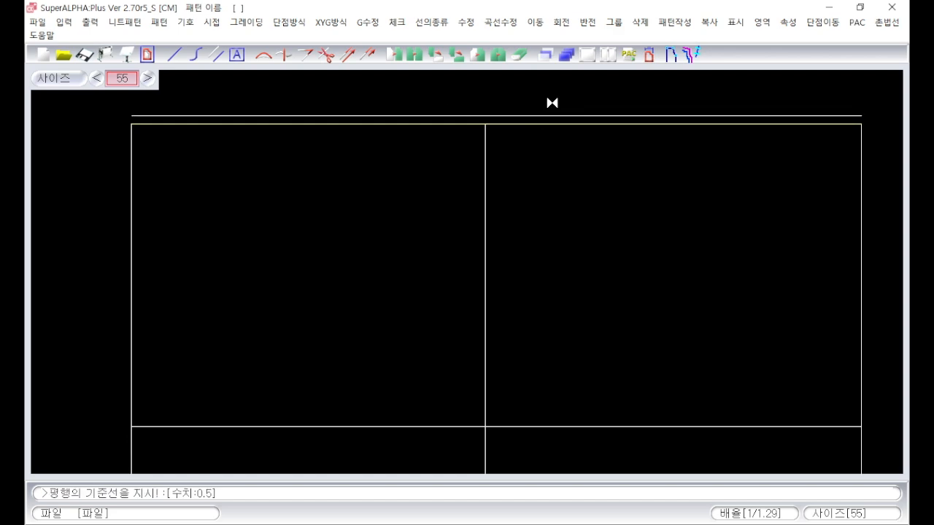
pyautogui.rightClick(555, 223)
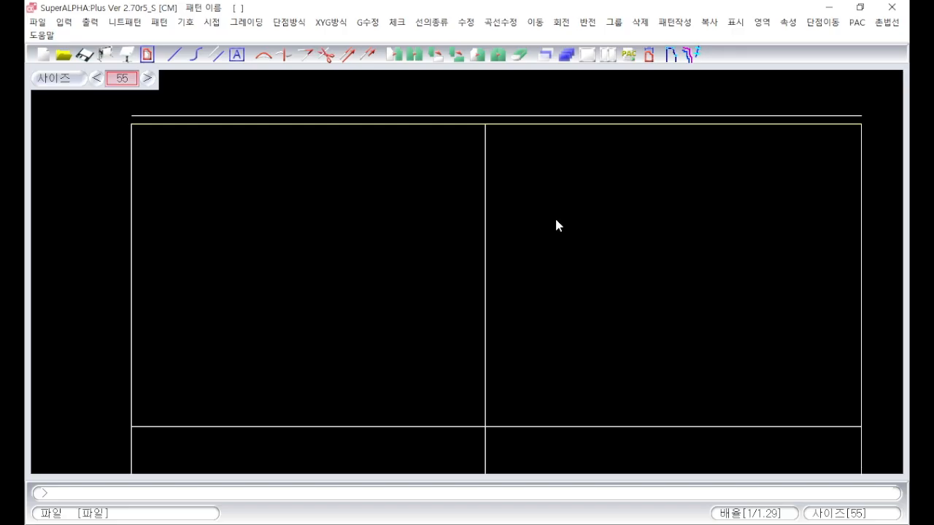
# Shorten the two raised top lines by 2 cm each at their inner ends
pyautogui.write('n')
pyautogui.press('Return')
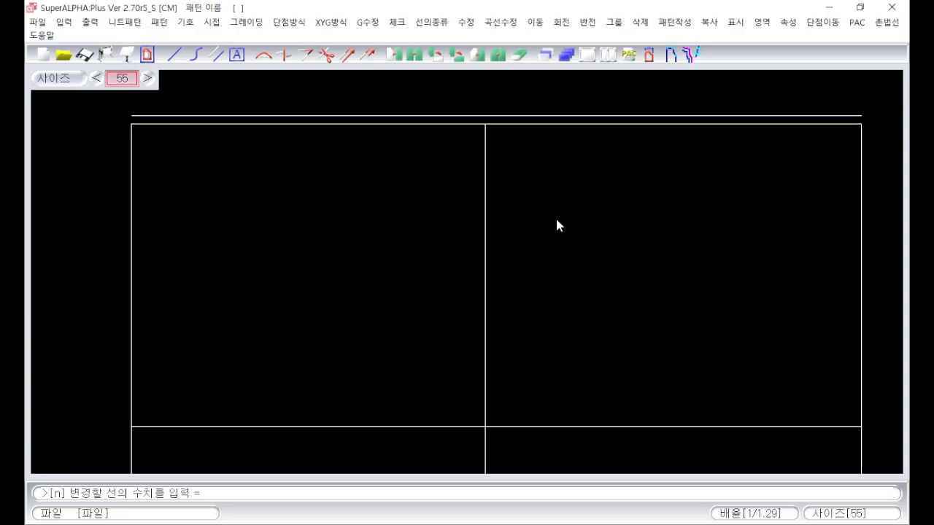
pyautogui.write('-2')
pyautogui.press('Return')
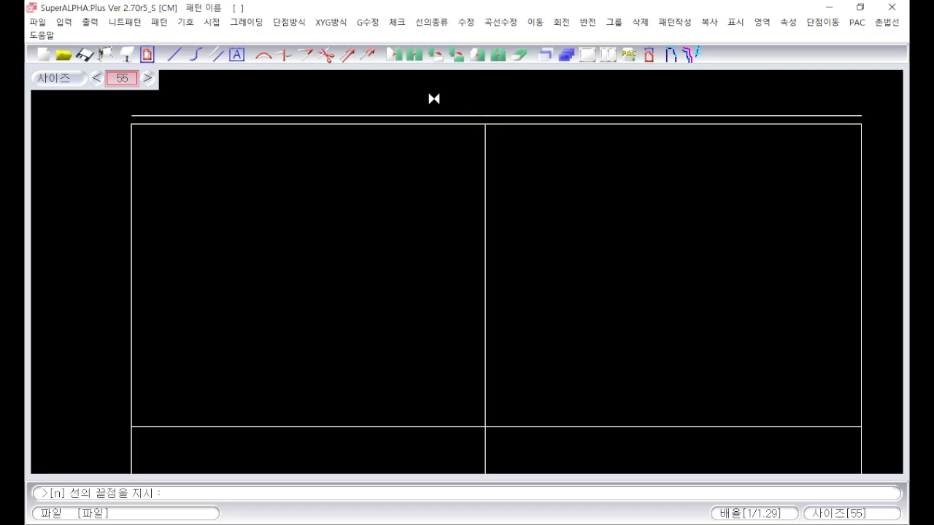
pyautogui.click(467, 116)
pyautogui.click(513, 115)
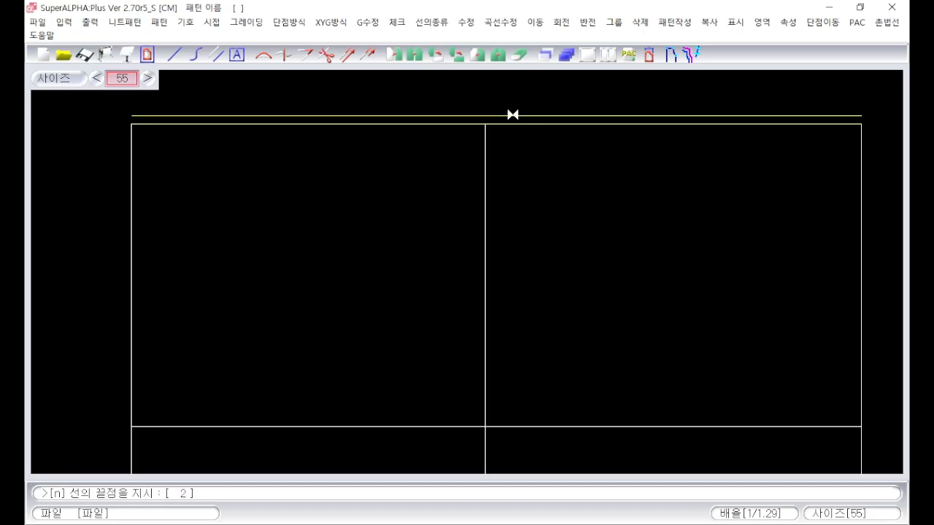
pyautogui.rightClick(512, 194)
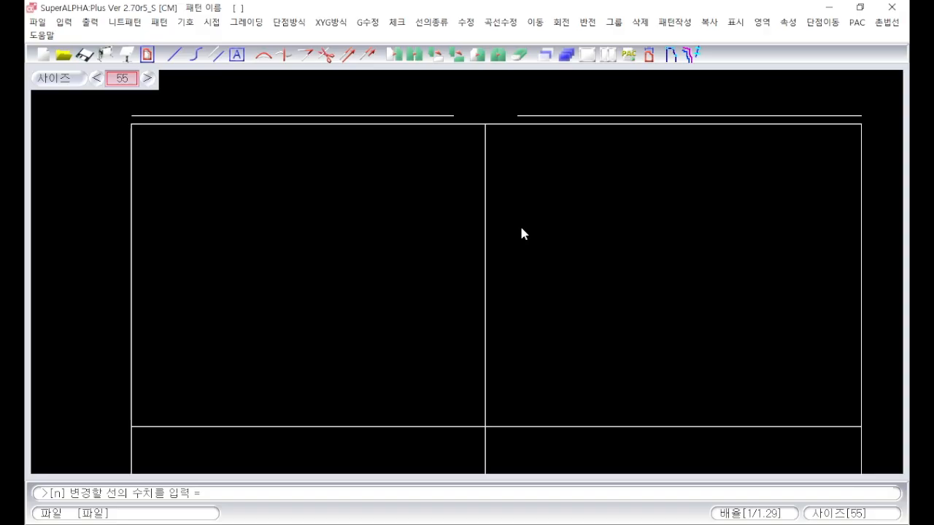
pyautogui.press('Escape')
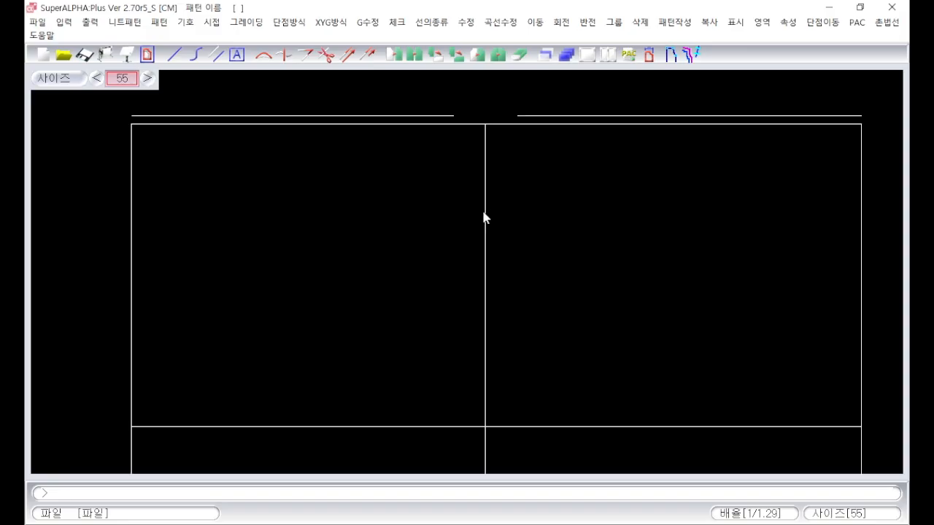
# Copy the upper segment of the inner vertical line in place
pyautogui.click(485, 216)
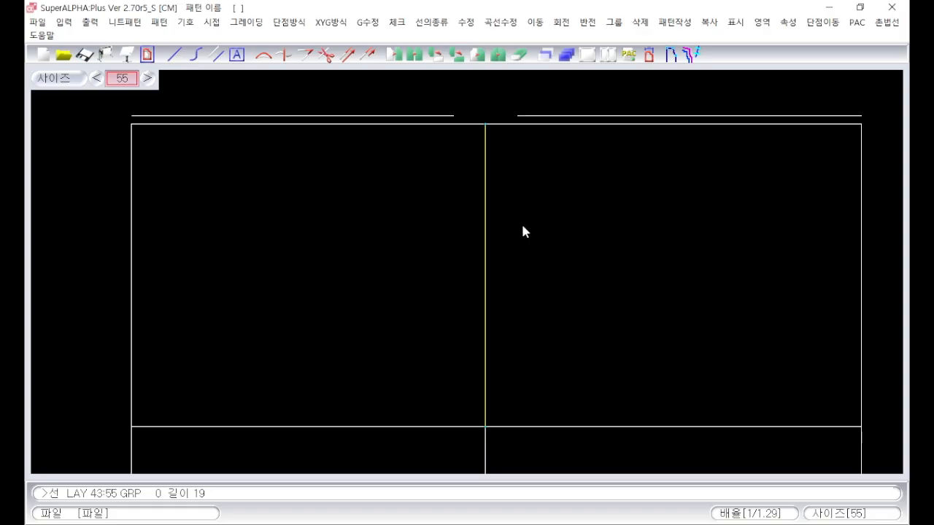
pyautogui.write('cop')
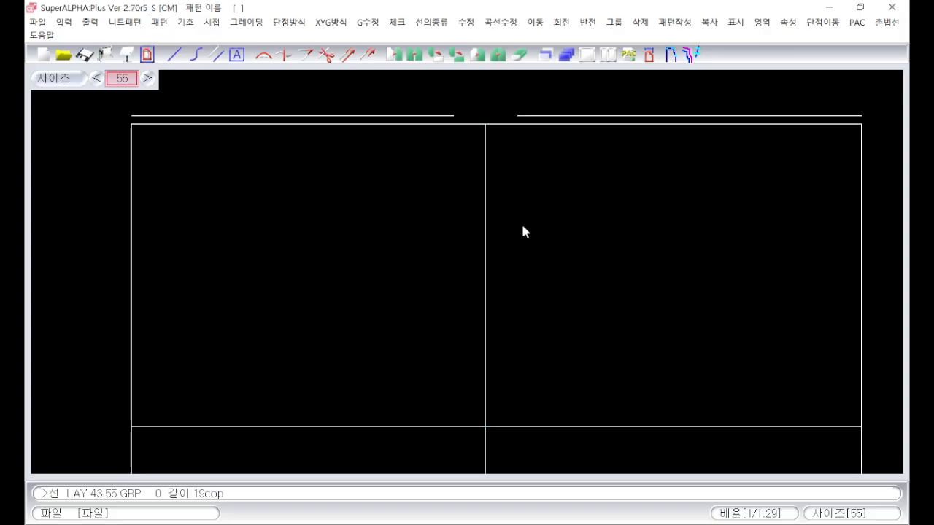
pyautogui.press('Return')
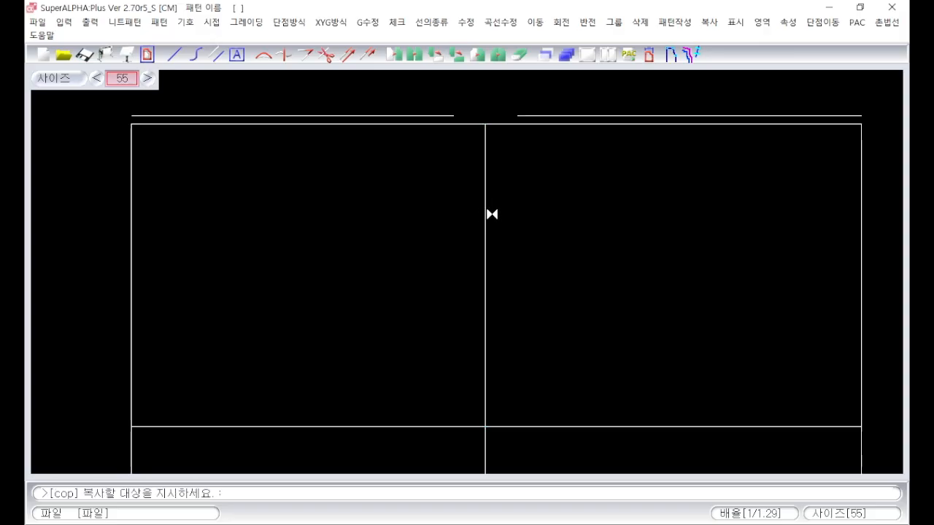
pyautogui.click(485, 214)
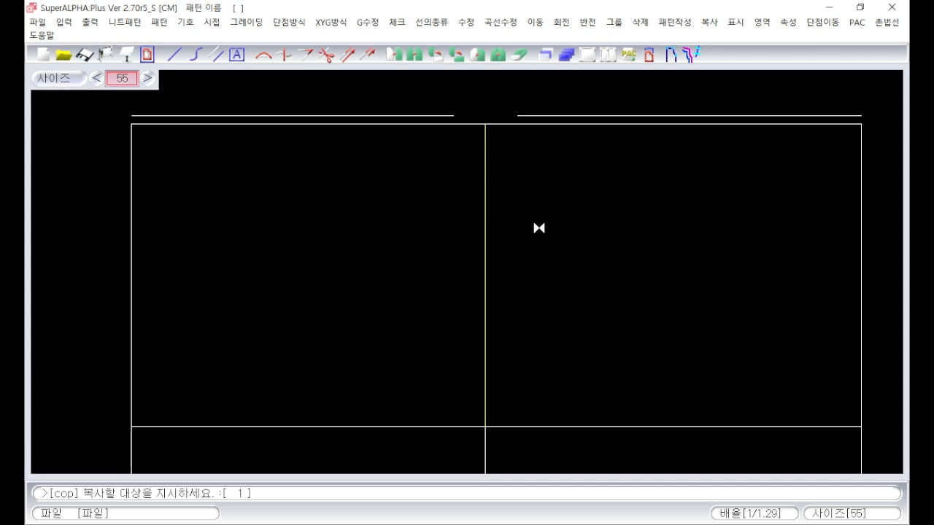
pyautogui.press('Escape')
pyautogui.press('Escape')
pyautogui.write('d')
pyautogui.press('Return')
pyautogui.click(507, 225)
pyautogui.click(431, 246)
pyautogui.press('Escape')
pyautogui.press('Escape')
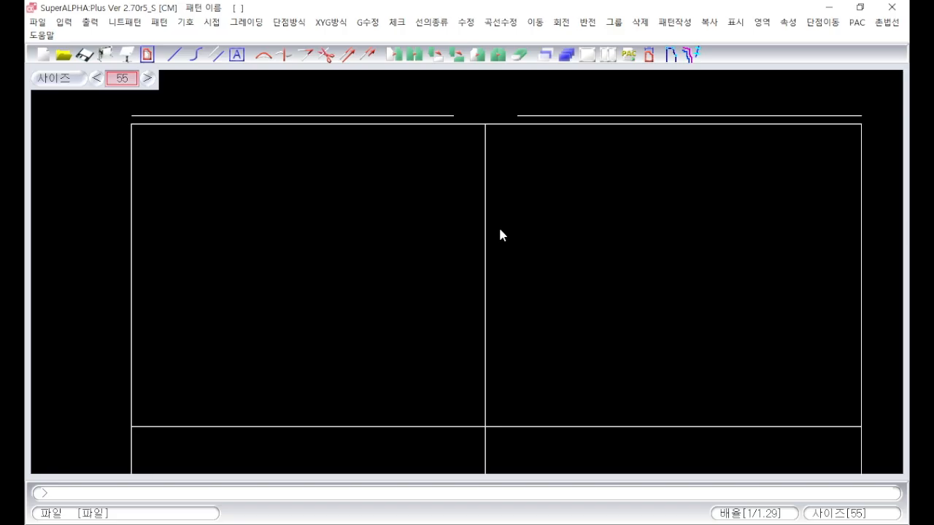
# Place the text label "str" above the gap between the two raised top lines
pyautogui.scroll(-1, 500, 230)
pyautogui.scroll(-1, 501, 207)
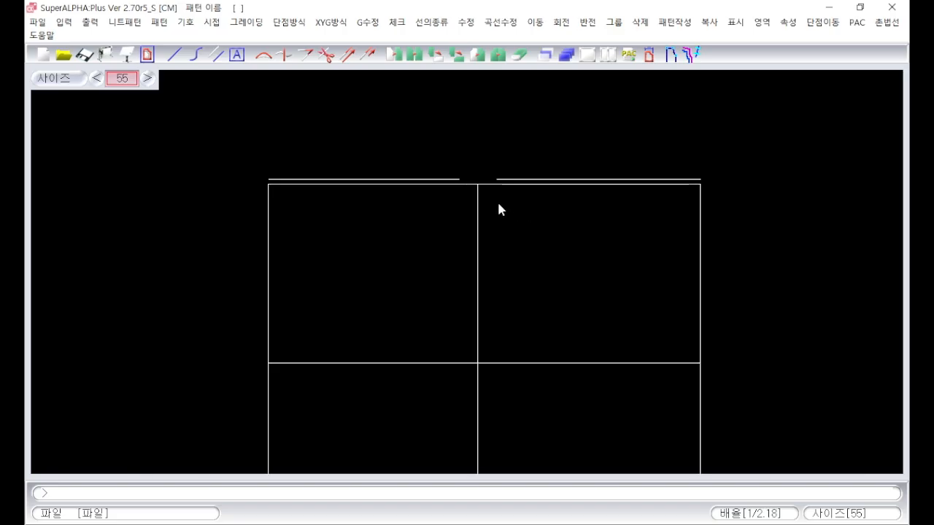
pyautogui.write('tb')
pyautogui.press('Return')
pyautogui.write('st')
pyautogui.press('Return')
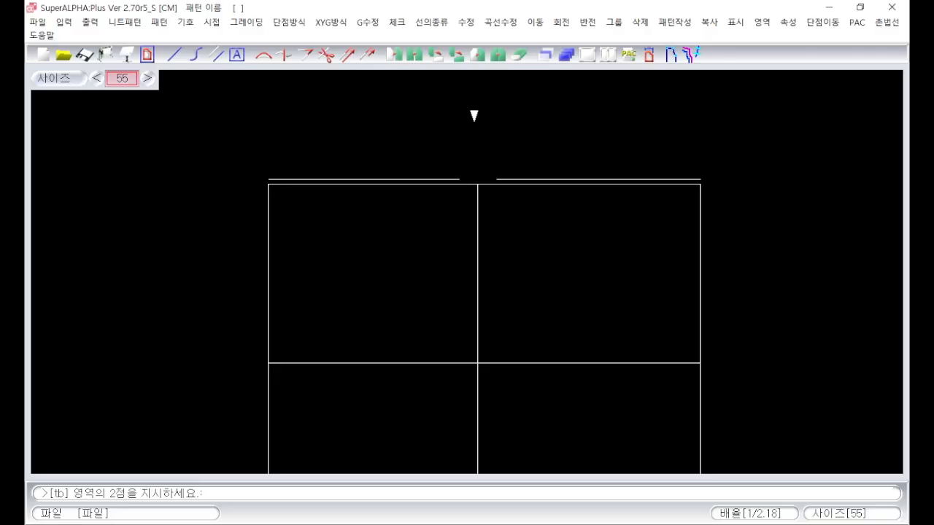
pyautogui.click(422, 102)
pyautogui.click(541, 129)
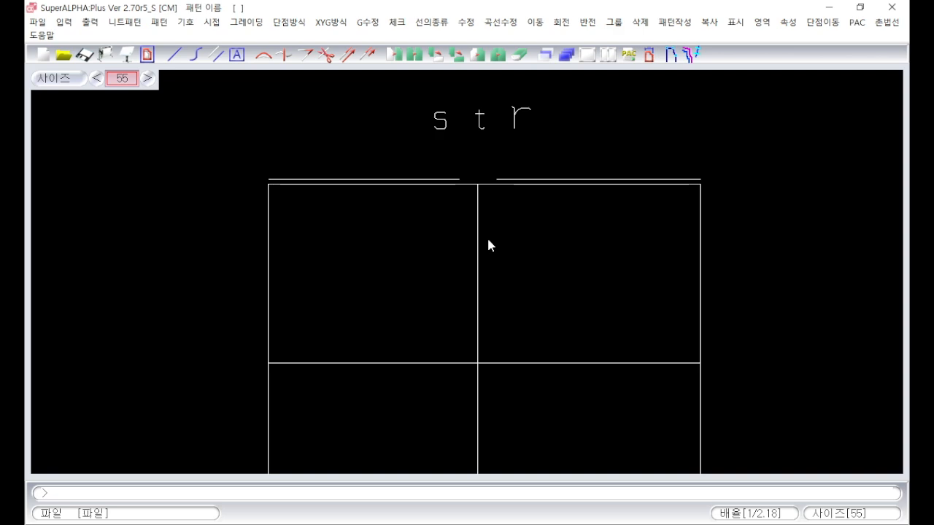
# Stretch one inner vertical line's top end to the left raised line's inner end, curving it from near the middle horizontal line
pyautogui.write('str')
pyautogui.press('Return')
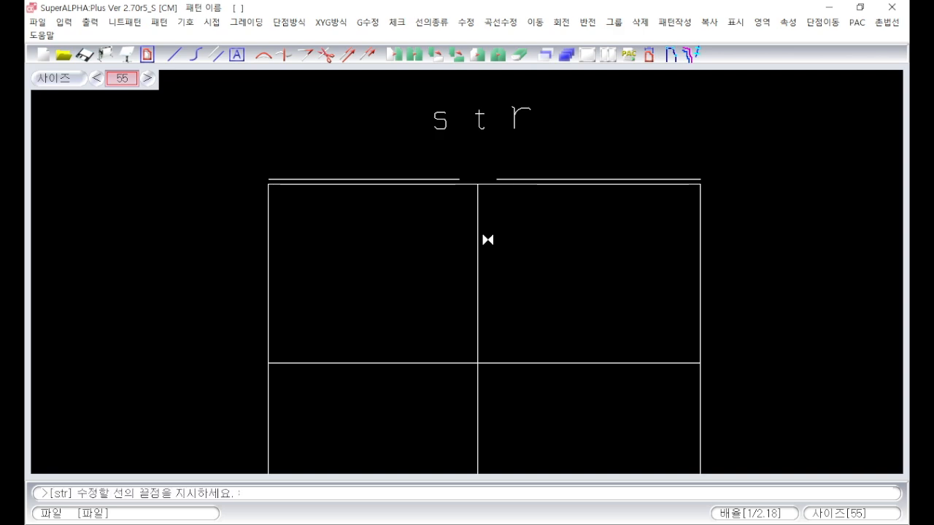
pyautogui.click(478, 195)
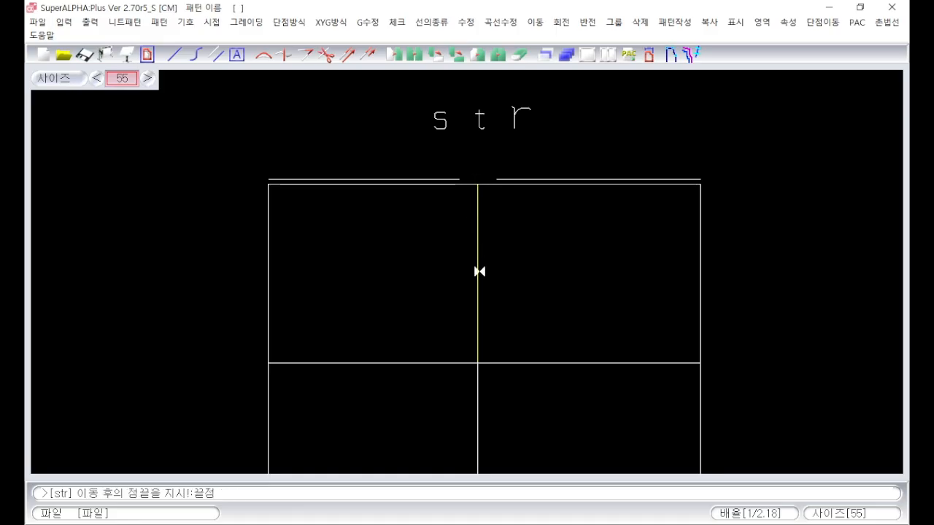
pyautogui.click(446, 184)
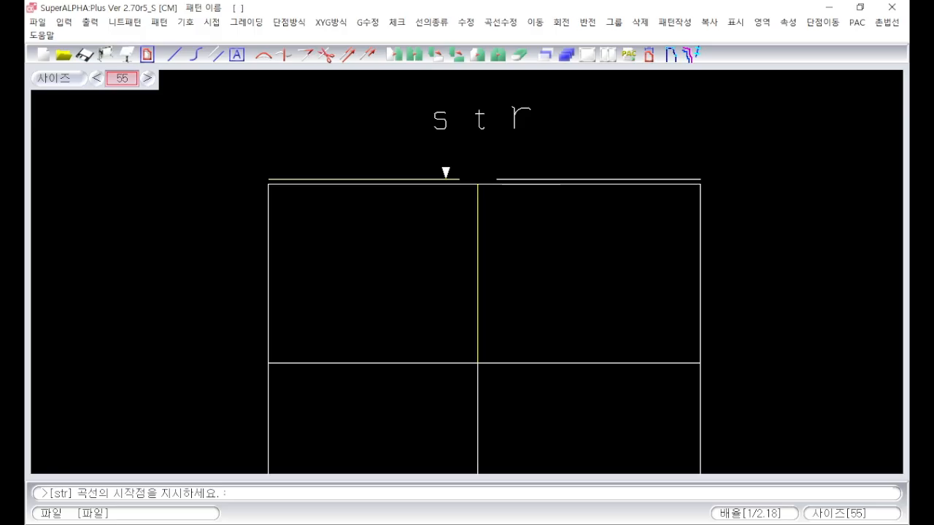
pyautogui.scroll(5, 445, 173)
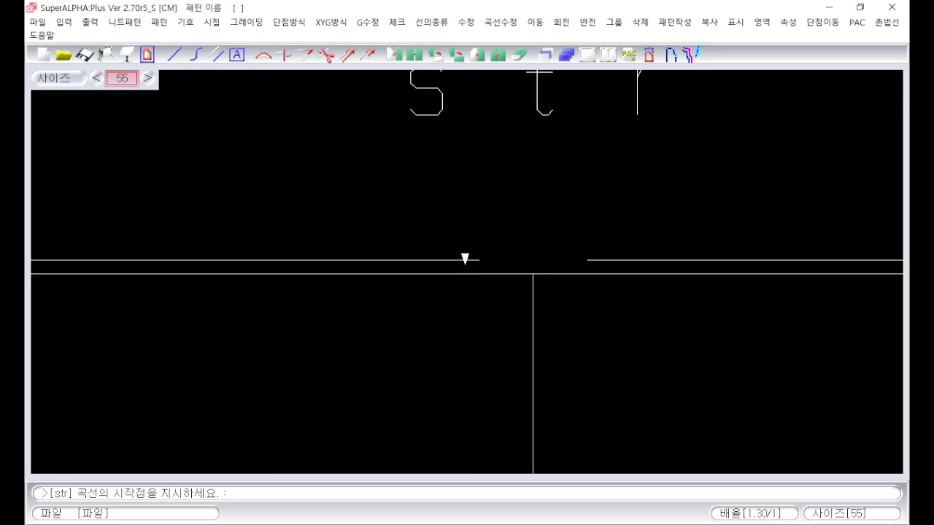
pyautogui.scroll(-6, 465, 261)
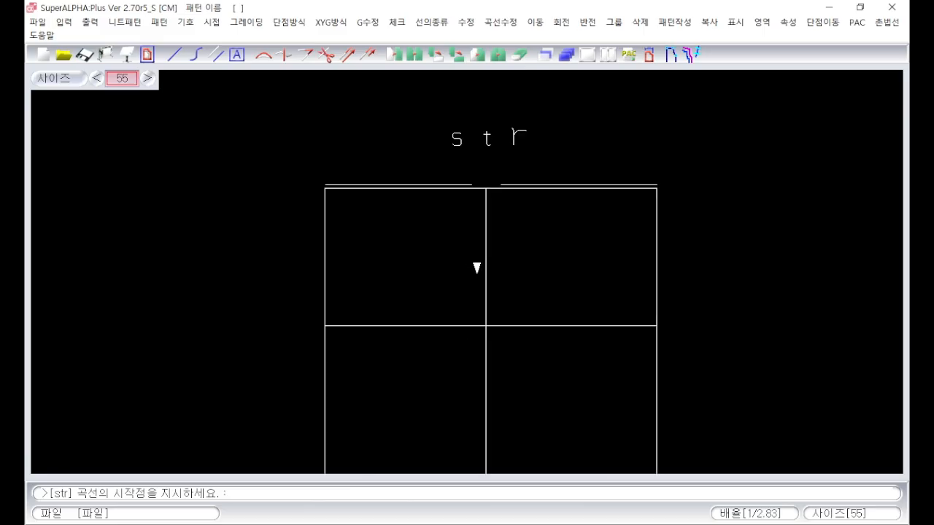
pyautogui.press('F1')
pyautogui.click(485, 311)
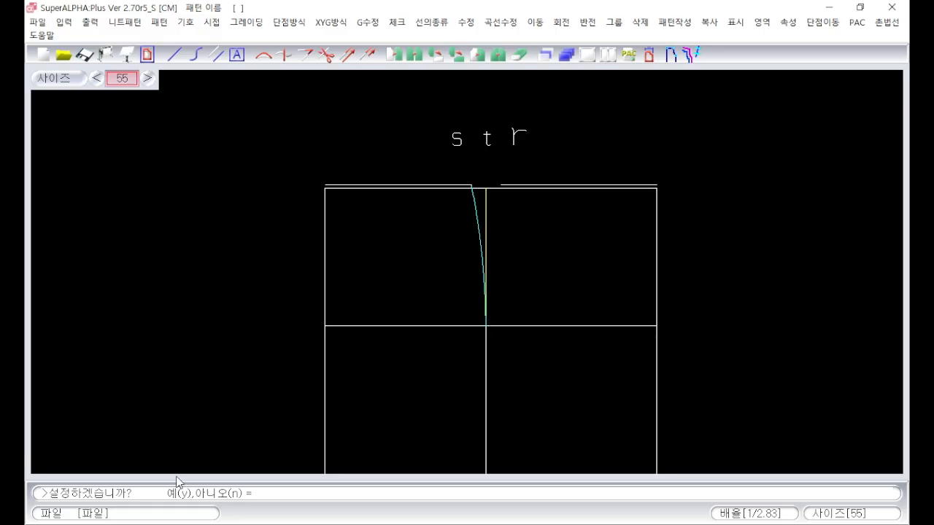
pyautogui.write('y')
pyautogui.press('Return')
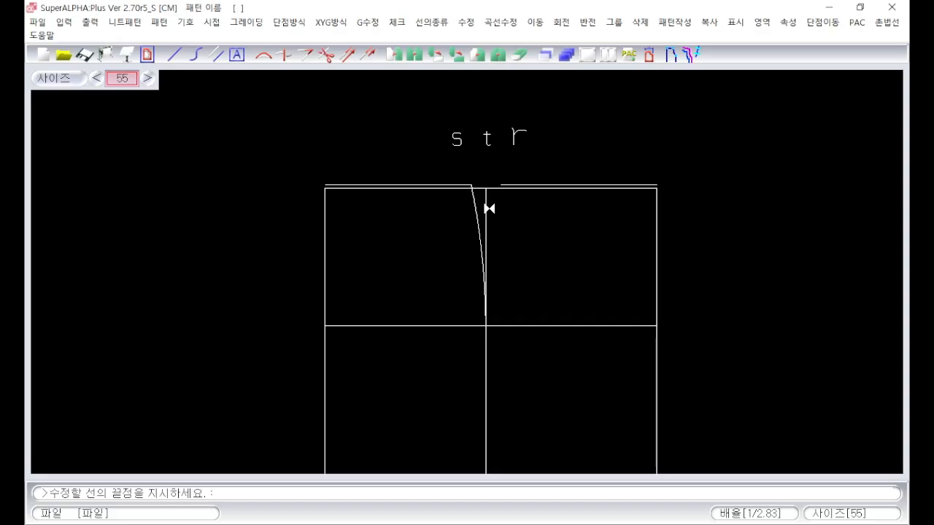
# Stretch the remaining inner vertical line's top end to the right raised line's inner end, curving it from the middle horizontal line
pyautogui.scroll(1, 489, 209)
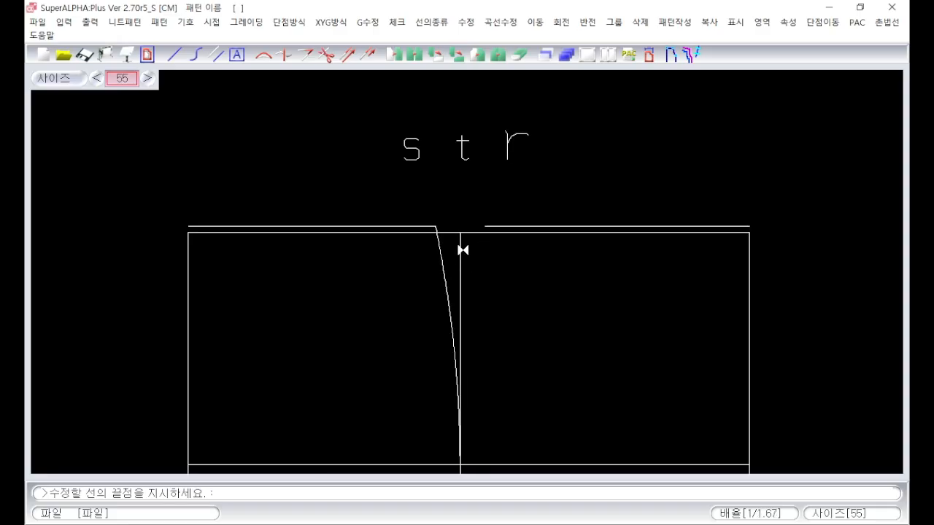
pyautogui.click(462, 252)
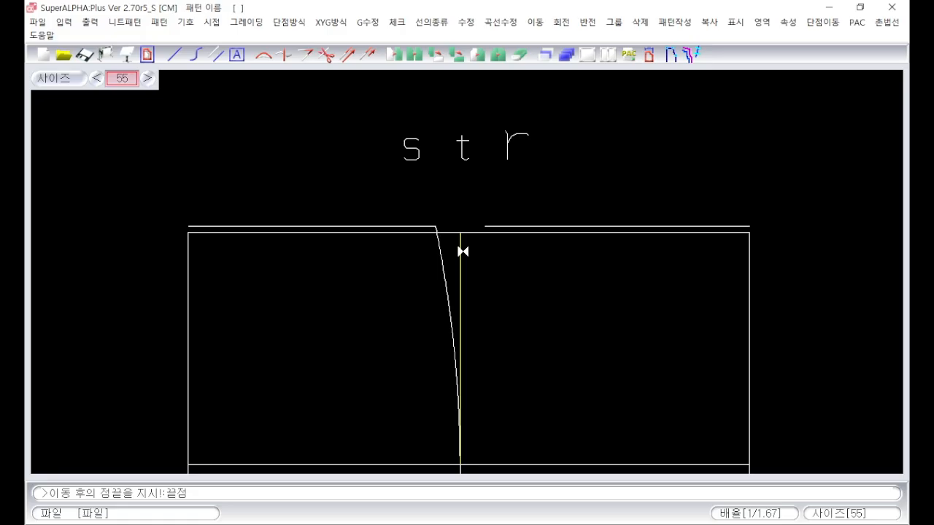
pyautogui.click(494, 219)
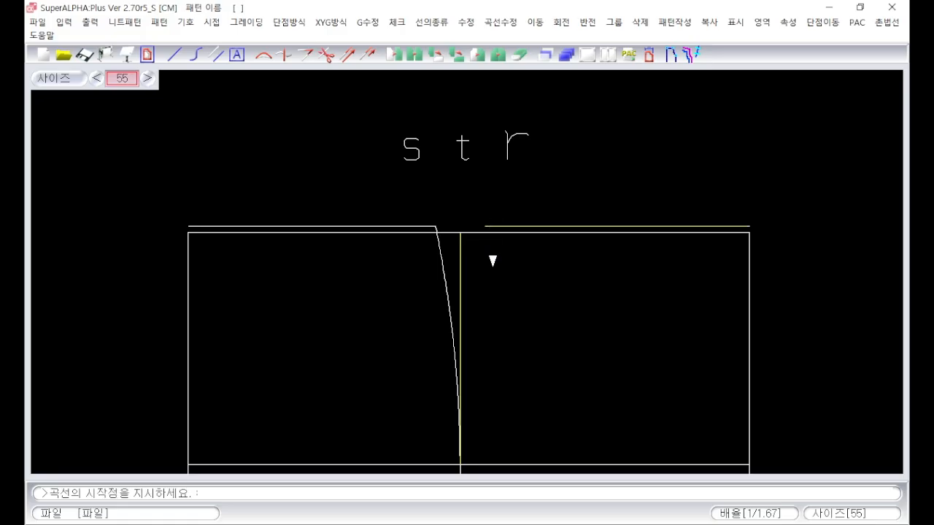
pyautogui.click(483, 465)
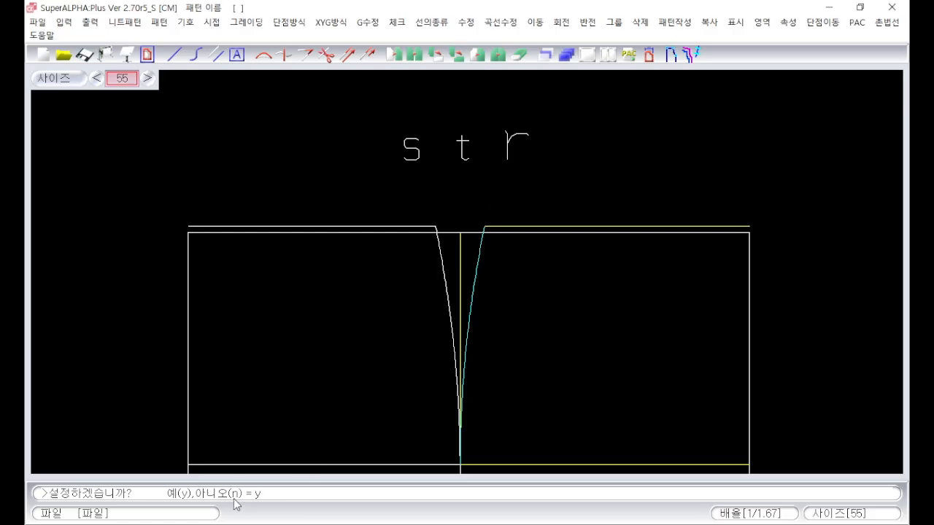
pyautogui.press('Return')
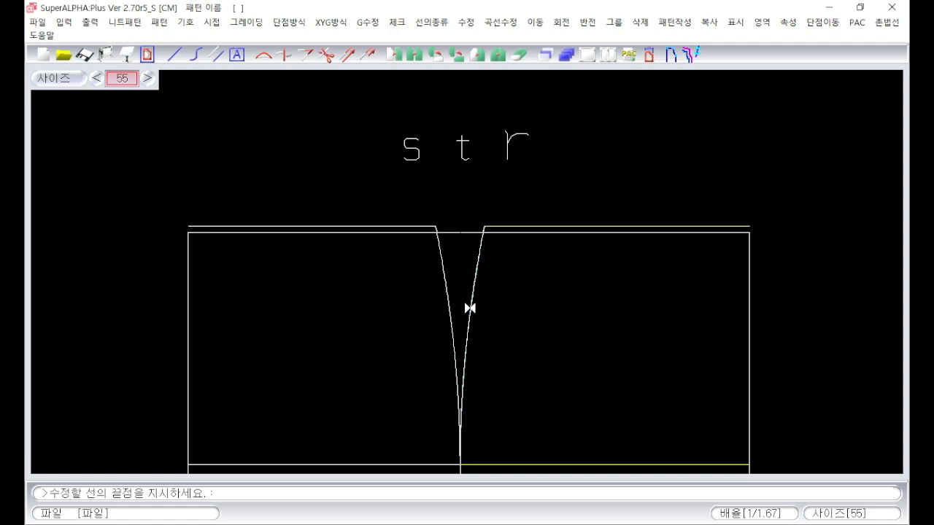
pyautogui.scroll(-1, 471, 309)
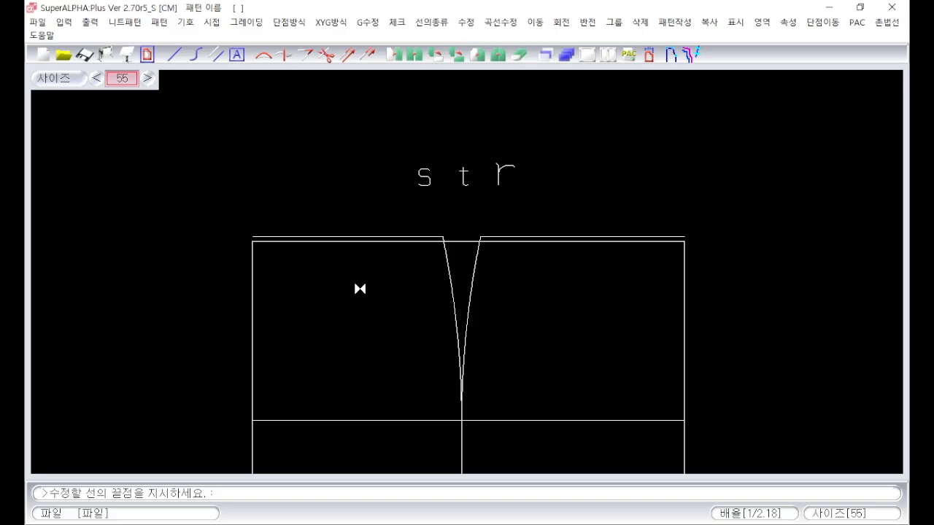
pyautogui.scroll(1, 375, 281)
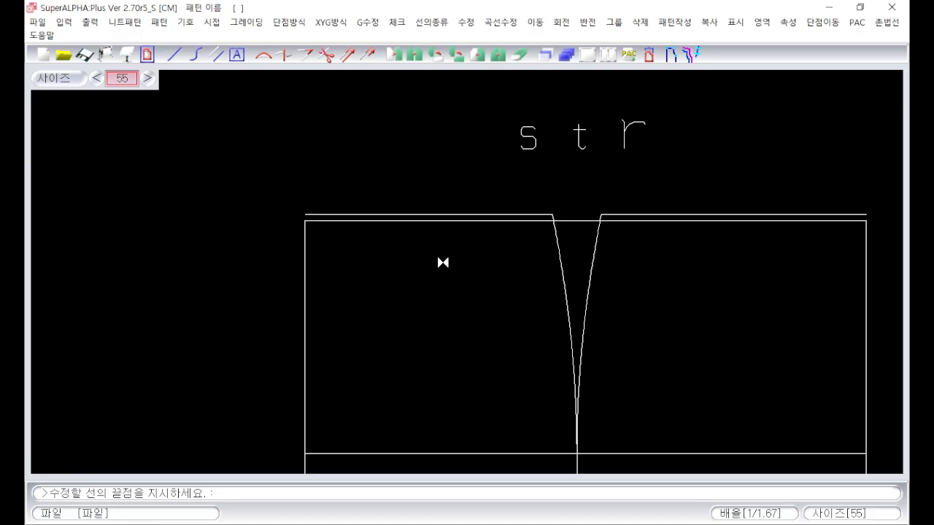
pyautogui.scroll(1, 467, 272)
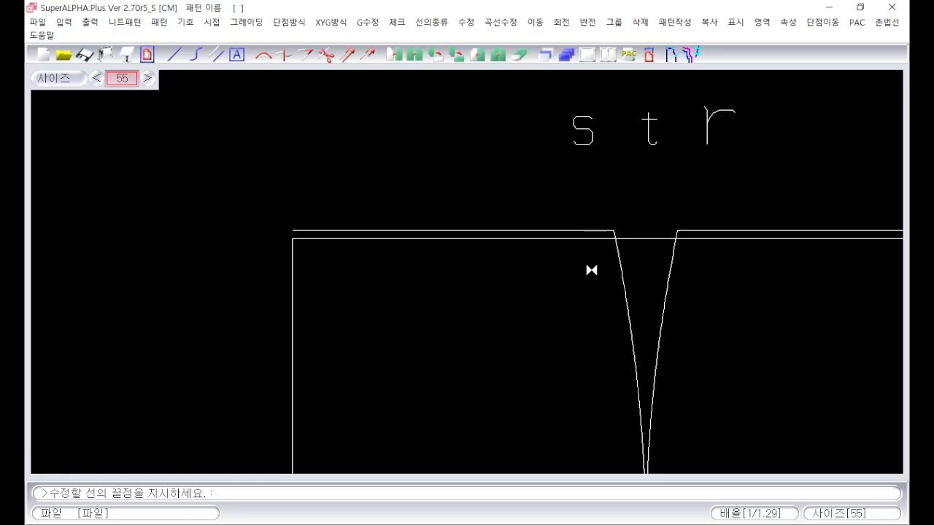
pyautogui.scroll(-3, 595, 304)
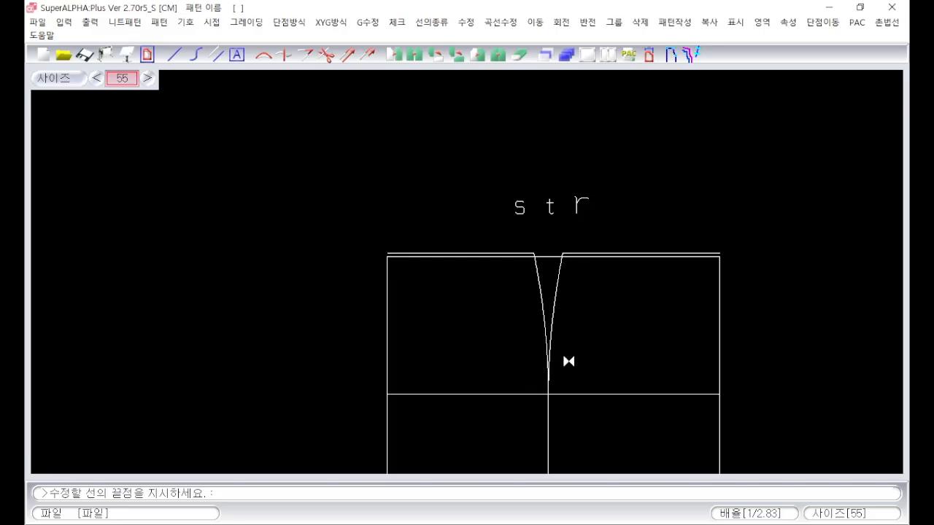
# Place the hip curve ruler beside the left curved side seam and flip it to match the seam's bend
pyautogui.scroll(1, 552, 350)
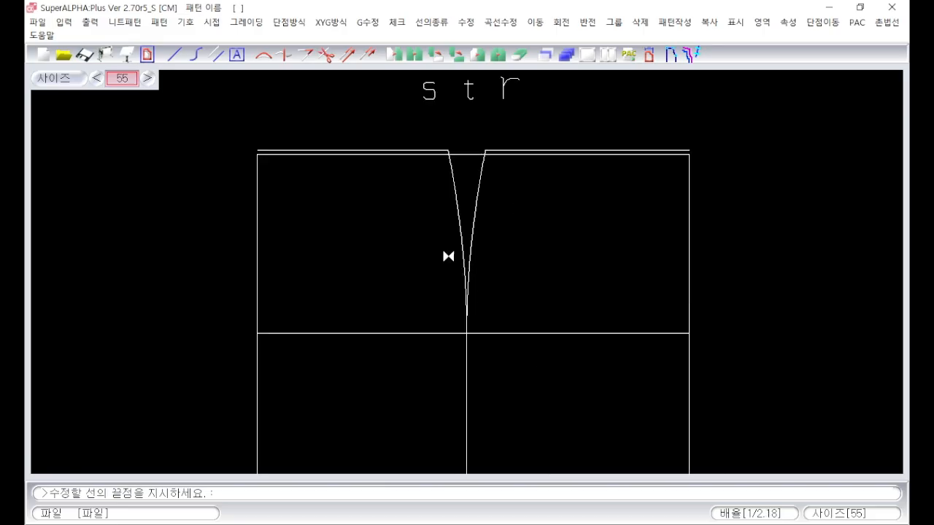
pyautogui.scroll(1, 467, 250)
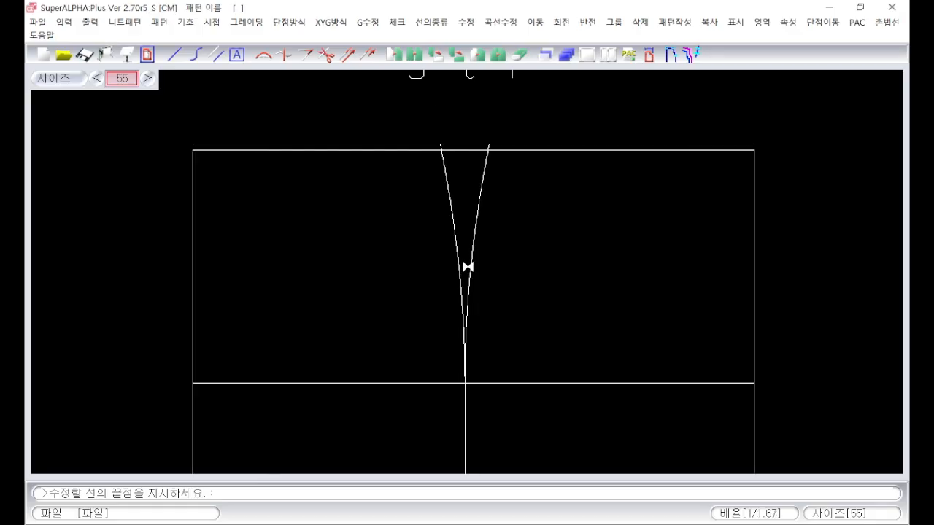
pyautogui.rightClick(468, 267)
pyautogui.scroll(-1, 464, 265)
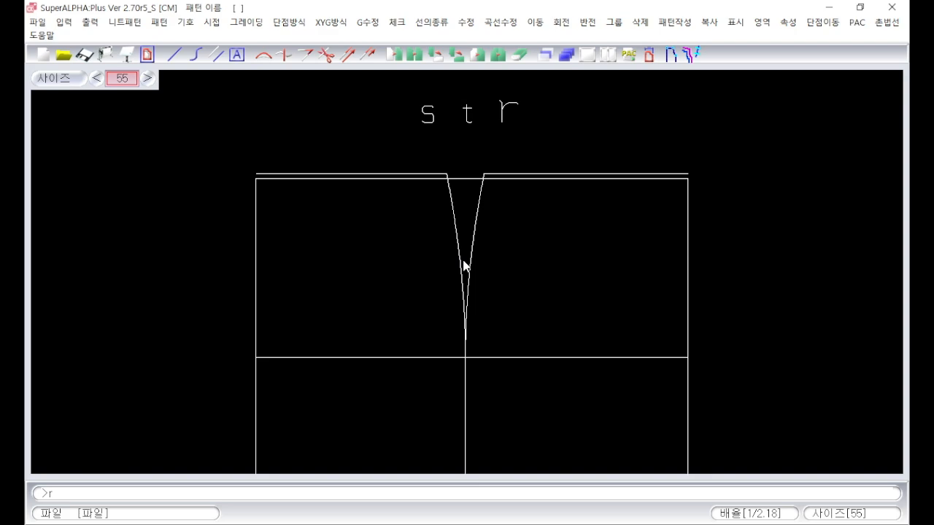
pyautogui.write('rh')
pyautogui.press('Return')
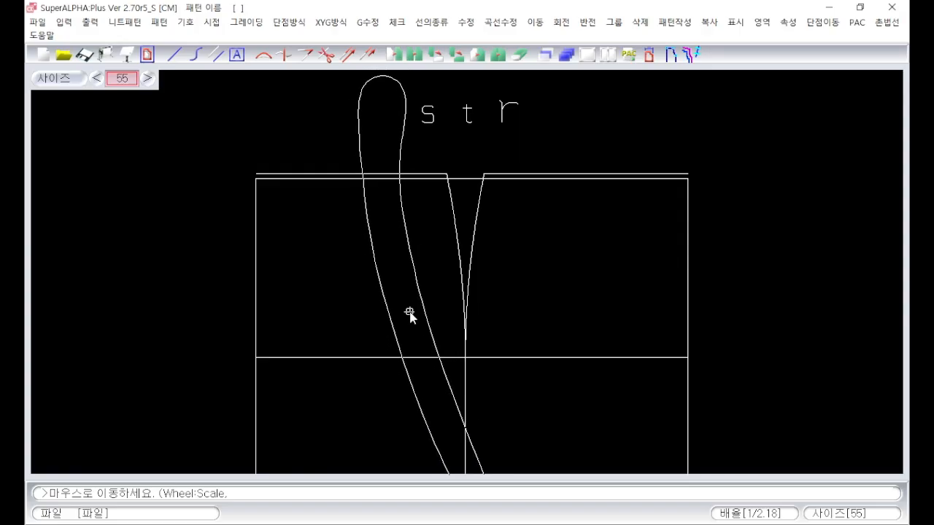
pyautogui.click(423, 293)
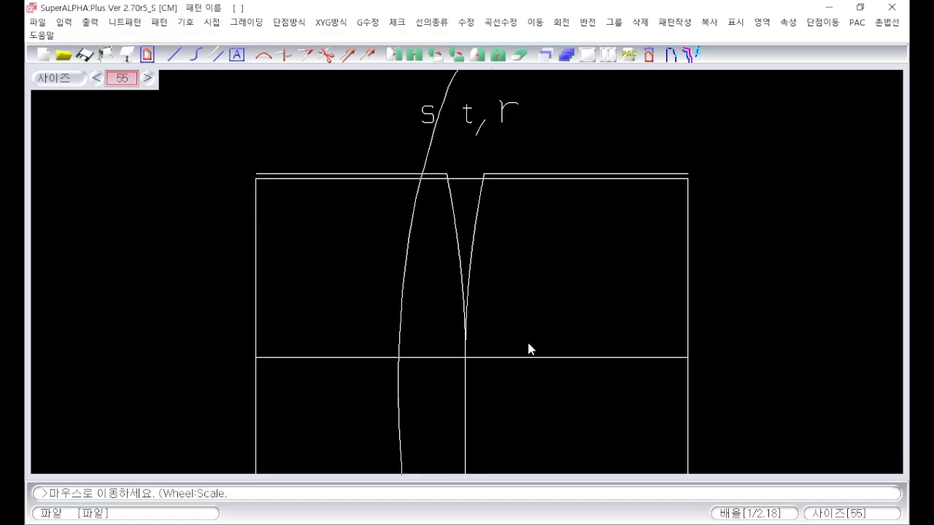
pyautogui.rightClick(424, 294)
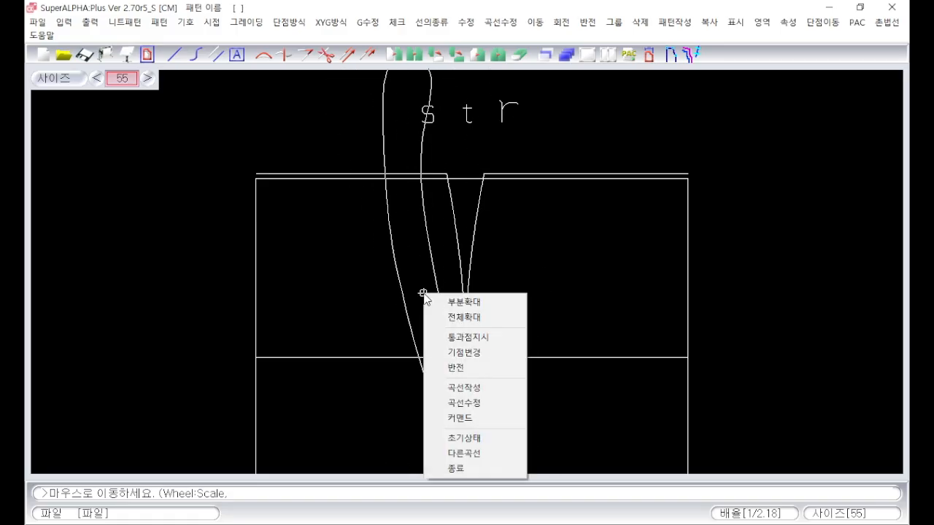
pyautogui.click(460, 368)
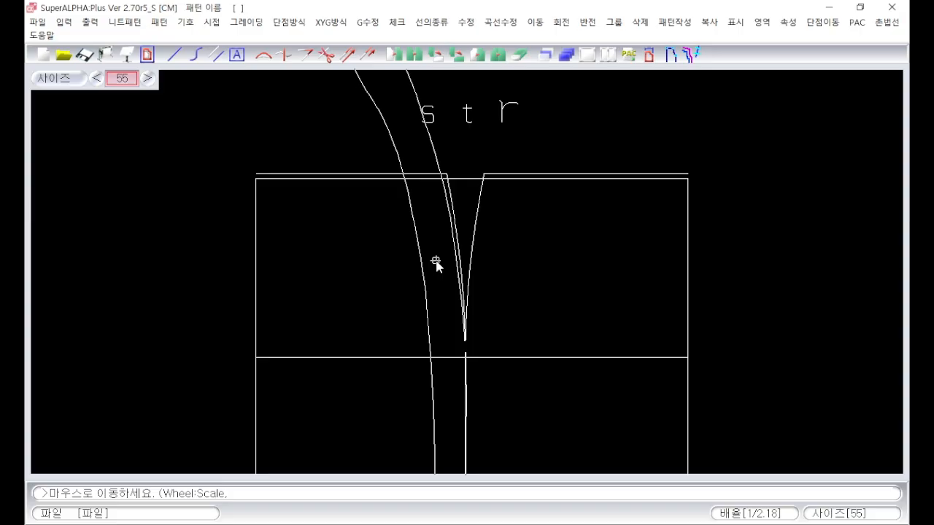
# Rotate the curve ruler onto the left side seam and create a curve from the raised line's inner end to the middle horizontal line
pyautogui.scroll(-3, 435, 260)
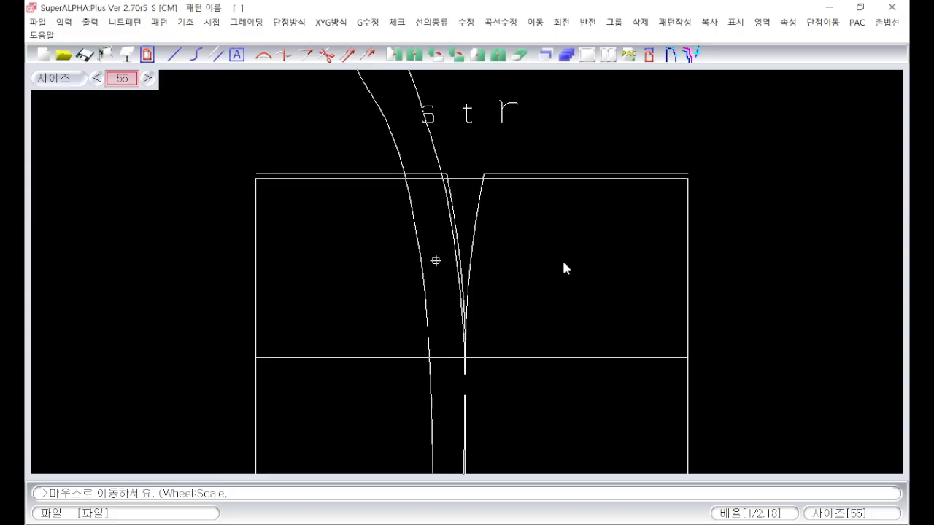
pyautogui.rightClick(436, 261)
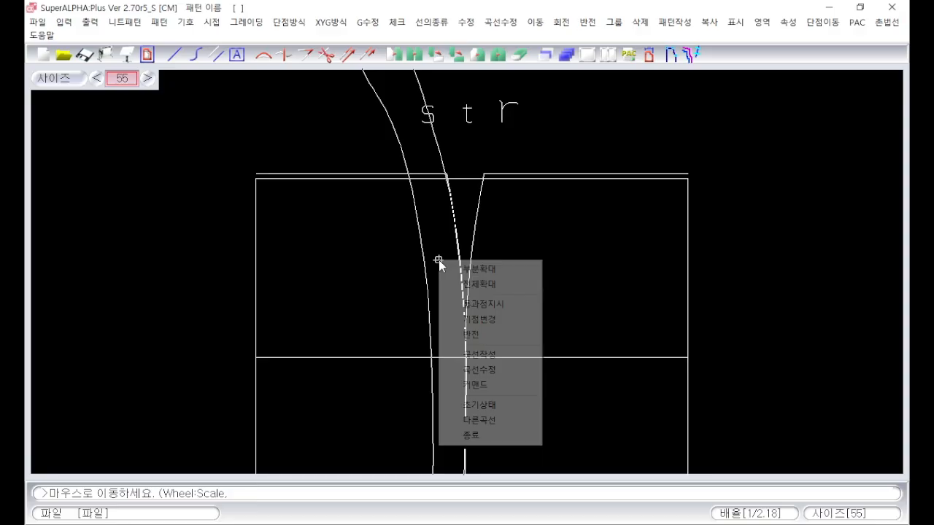
pyautogui.click(474, 356)
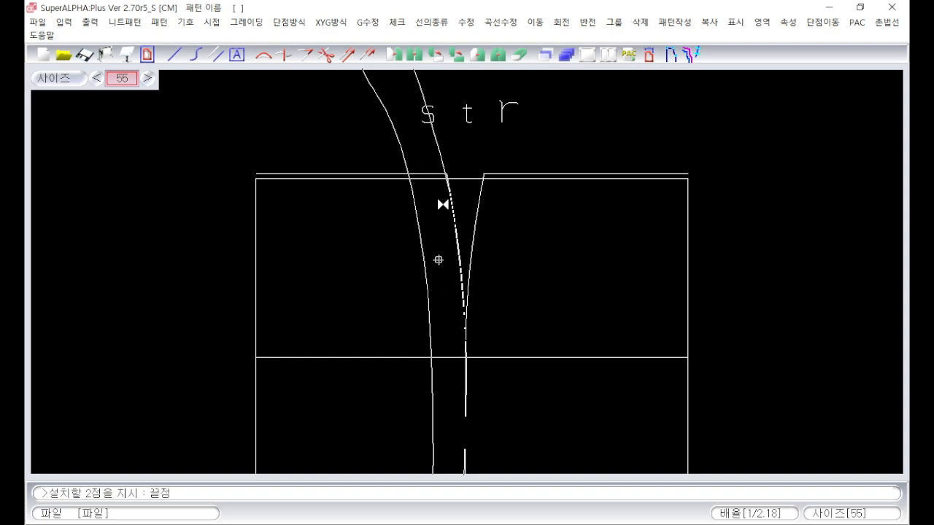
pyautogui.click(444, 357)
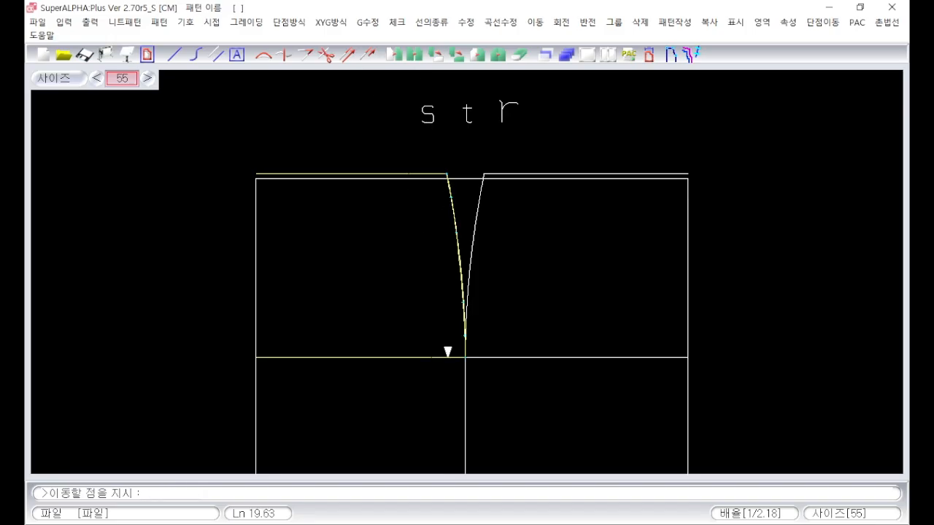
pyautogui.rightClick(508, 292)
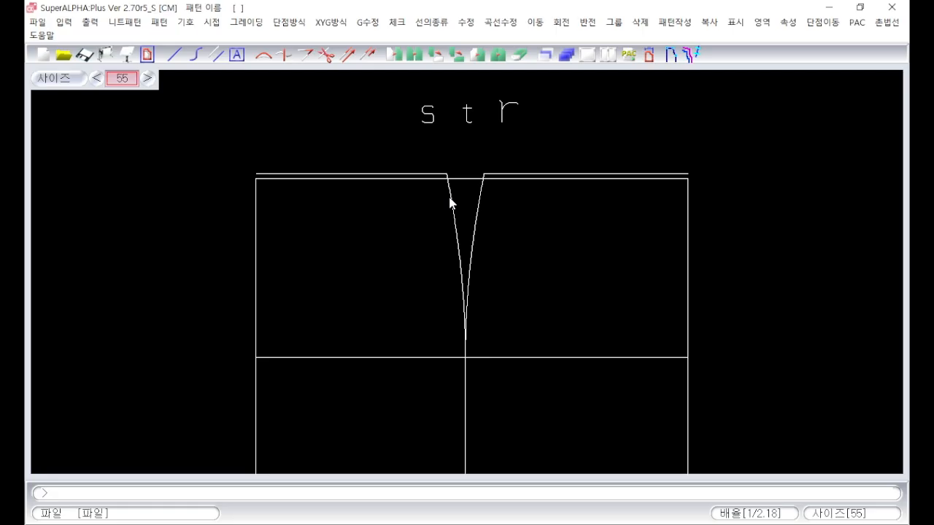
# Stretch the left base top line's inner end to the left side seam's top, curving it from about a quarter along its outer side
pyautogui.scroll(2, 454, 204)
pyautogui.scroll(-1, 350, 235)
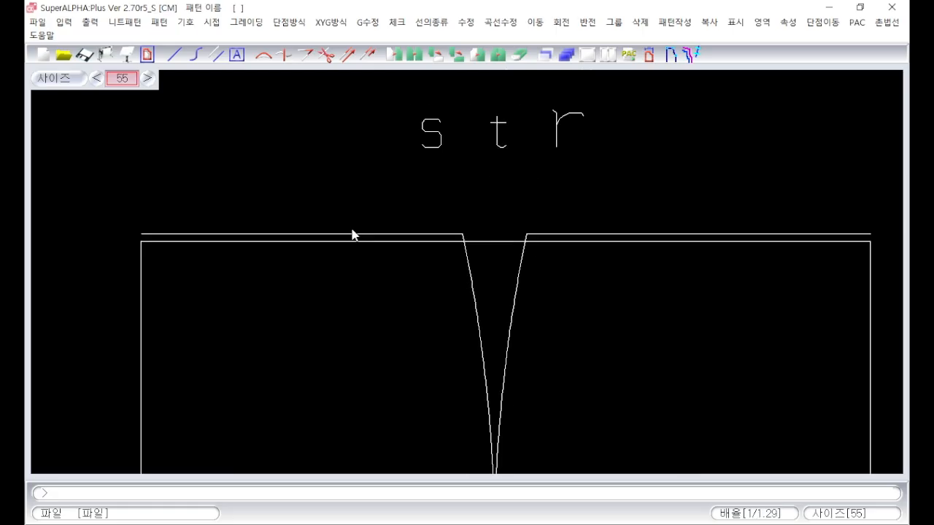
pyautogui.write('str')
pyautogui.press('Return')
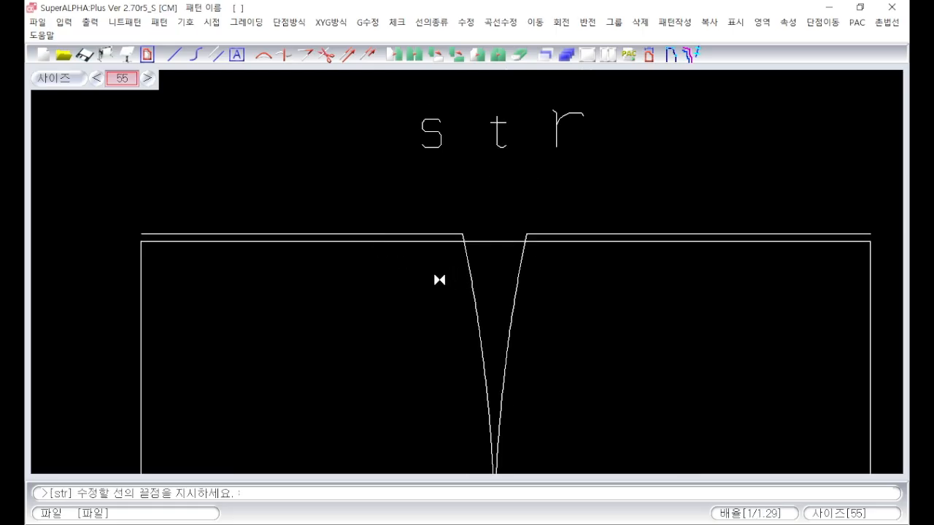
pyautogui.click(479, 241)
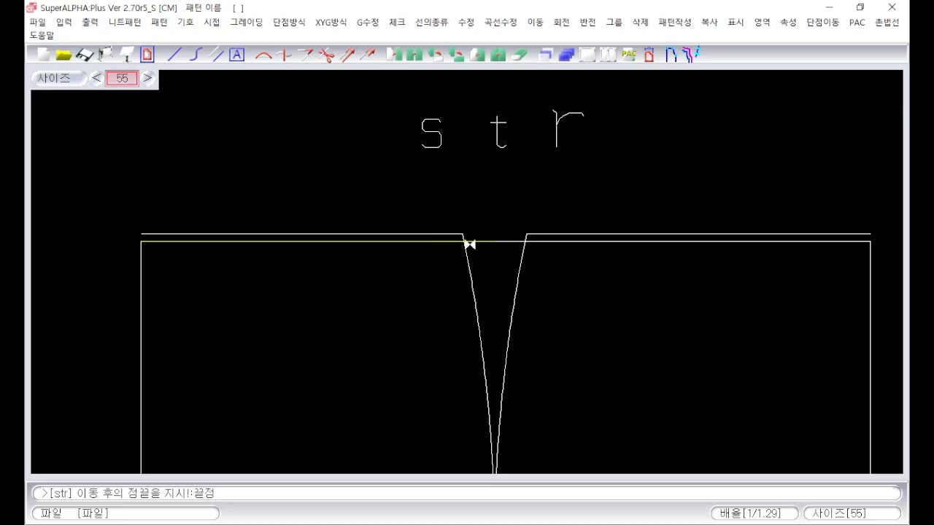
pyautogui.click(471, 277)
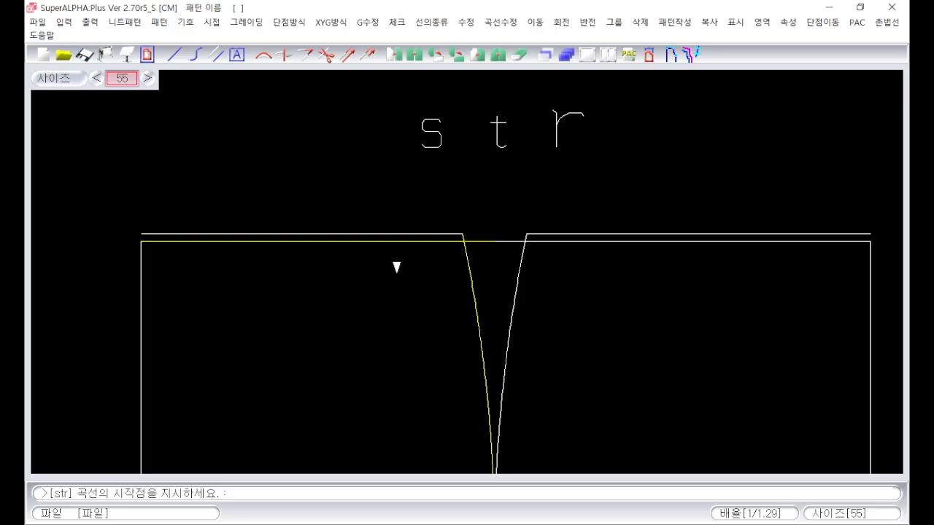
pyautogui.click(238, 247)
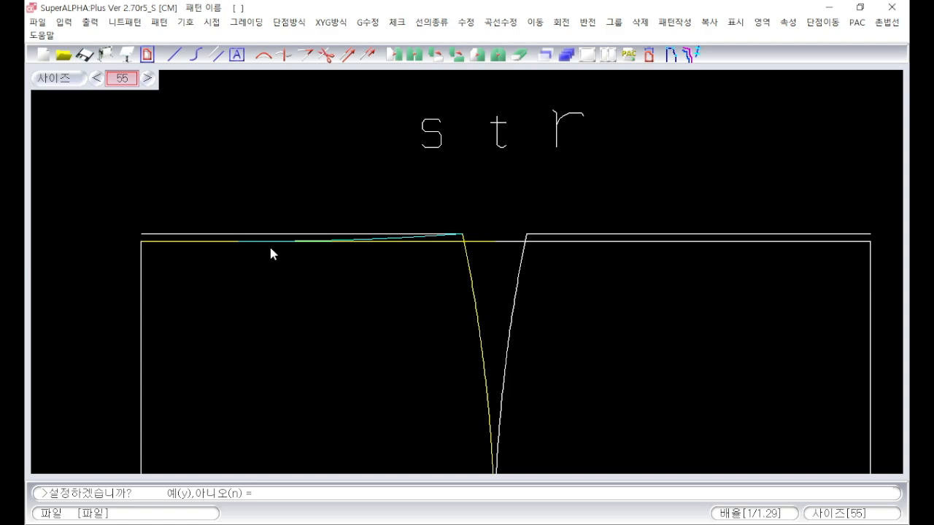
pyautogui.press('y')
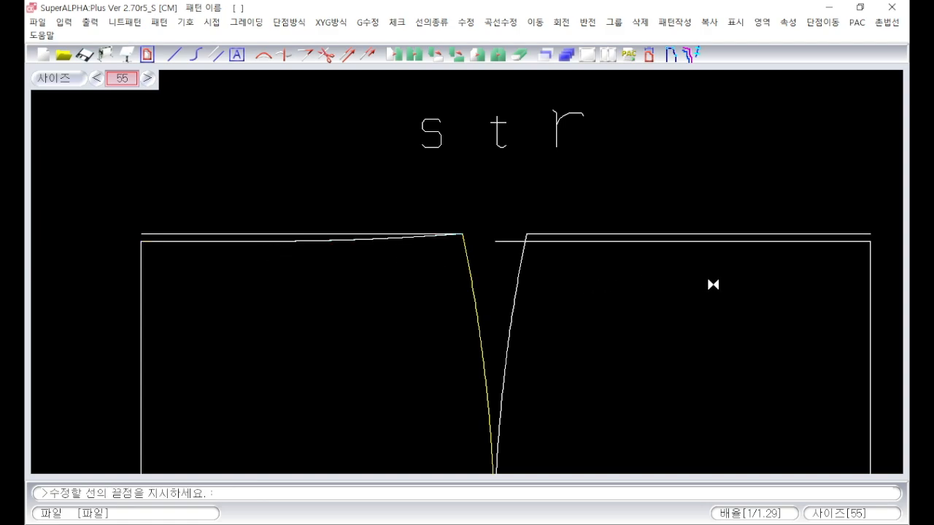
pyautogui.scroll(-3, 713, 284)
pyautogui.scroll(2, 589, 319)
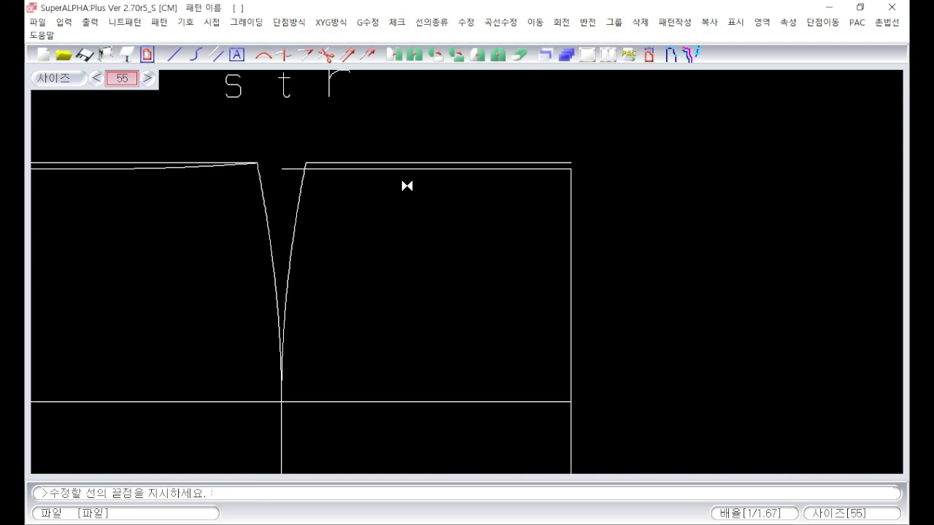
pyautogui.press('Escape')
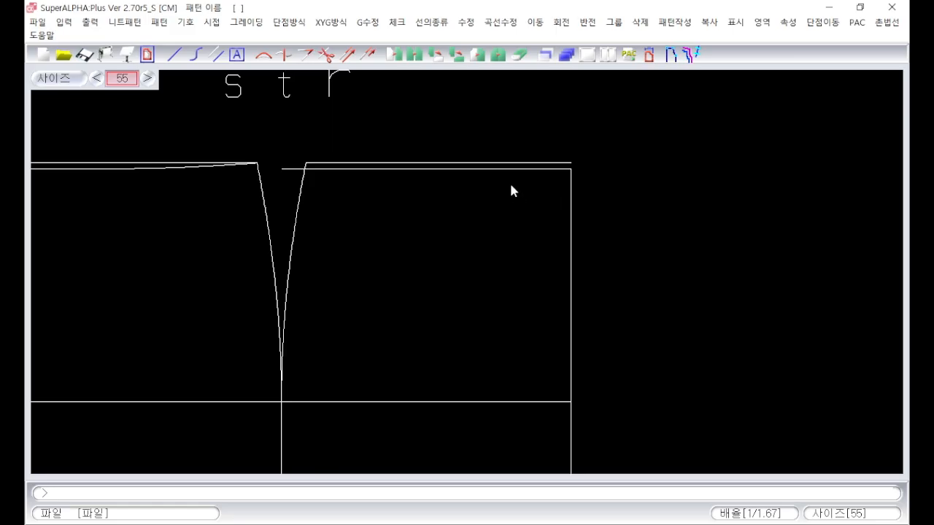
# Draw a parallel line 0.6 cm below the right base top line
pyautogui.write('pl')
pyautogui.press('Return')
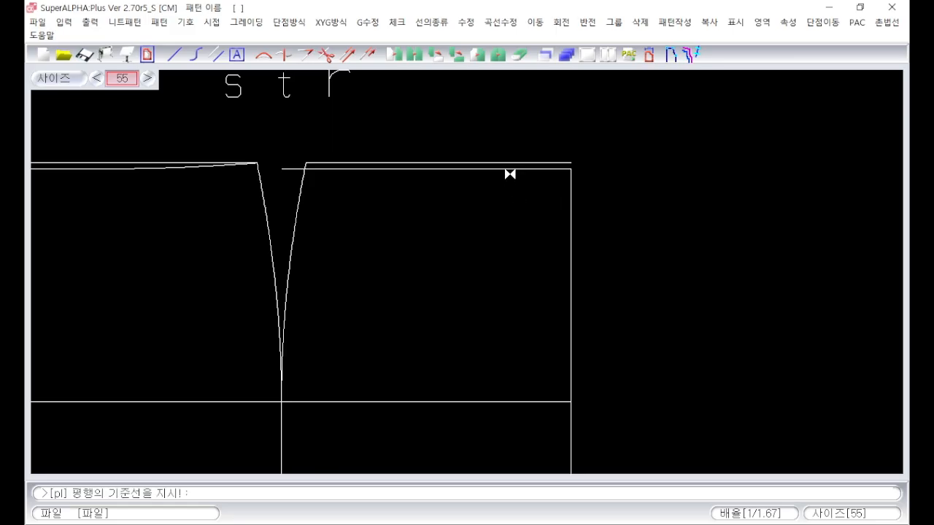
pyautogui.click(512, 170)
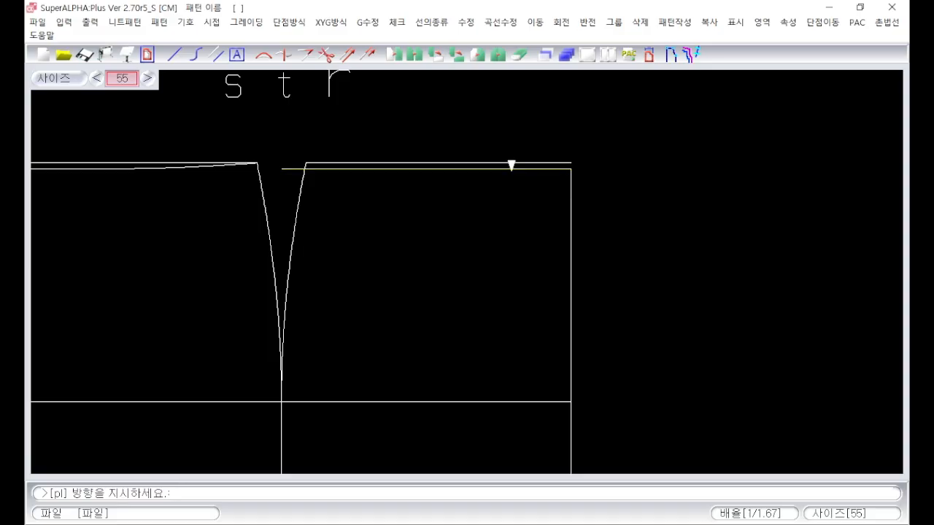
pyautogui.click(515, 200)
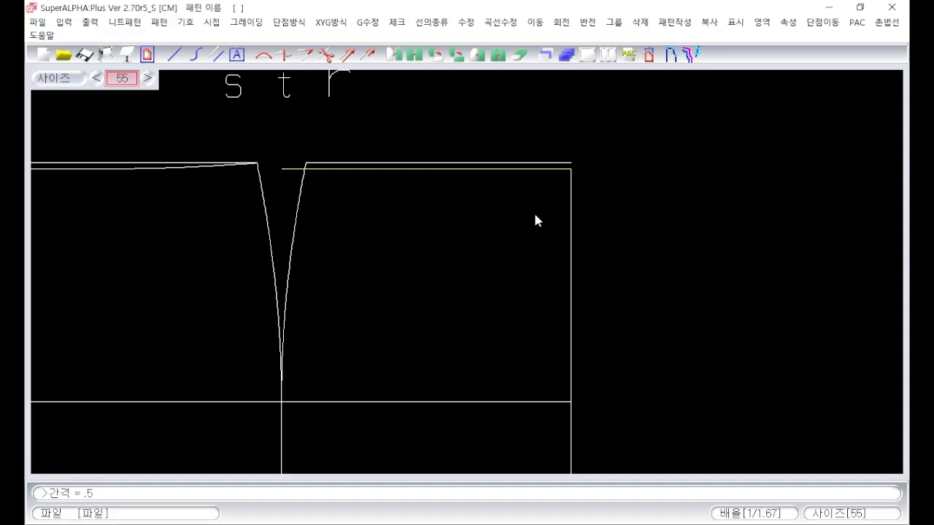
pyautogui.write('.6')
pyautogui.press('Return')
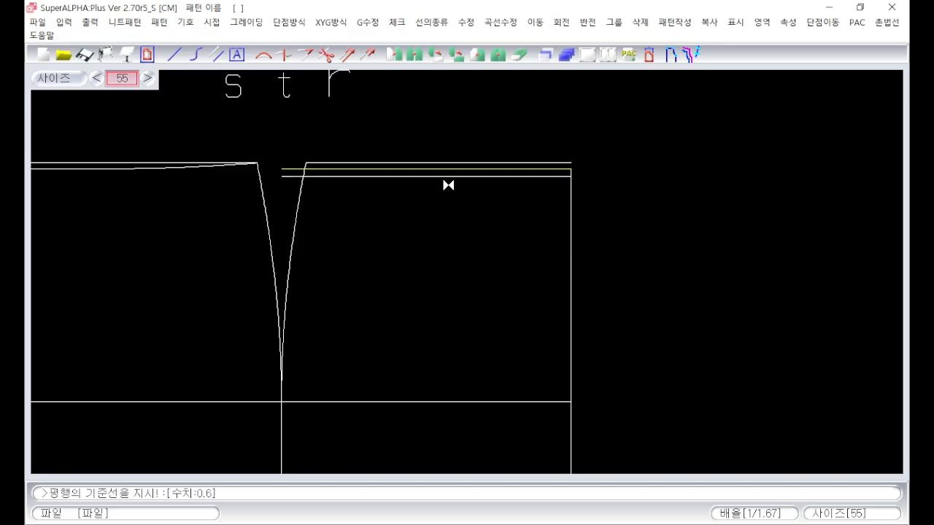
pyautogui.scroll(1, 446, 188)
pyautogui.press('Escape')
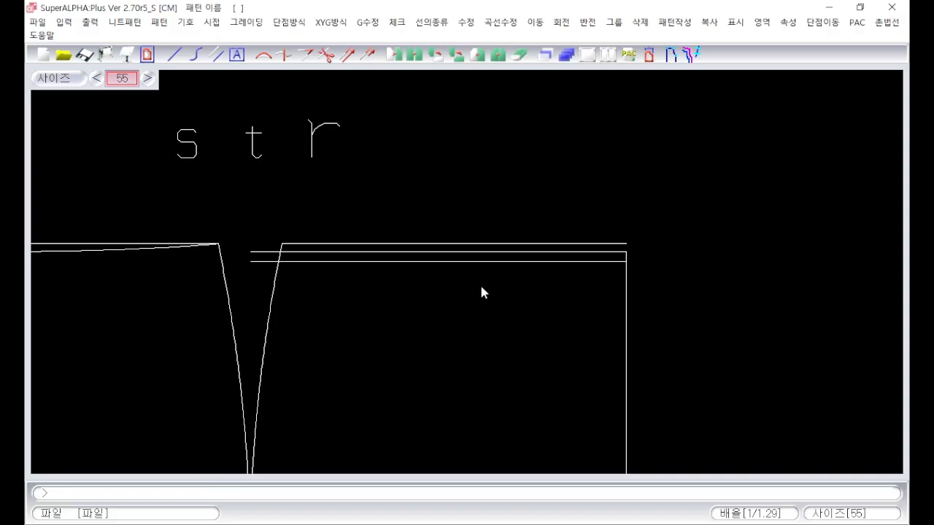
# Delete the raised line and the base top line on the right half, keeping only the lowered parallel line
pyautogui.press('d')
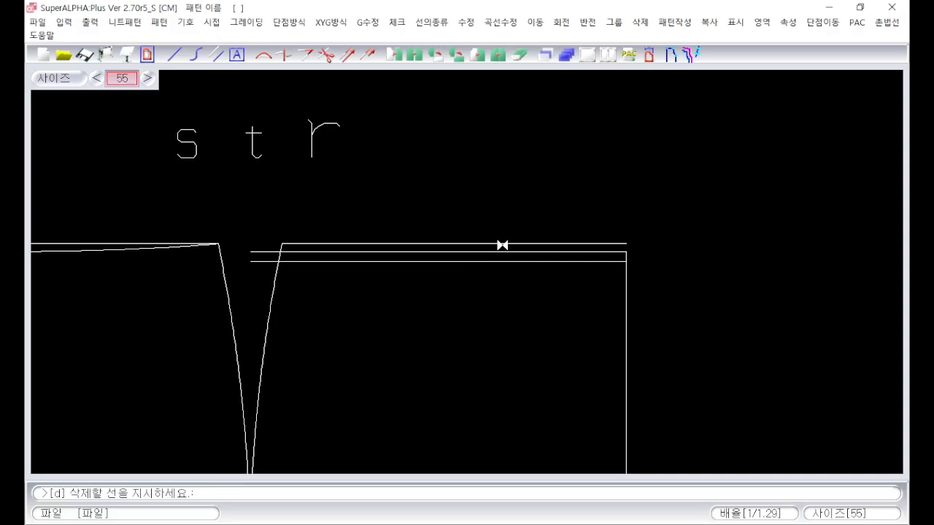
pyautogui.click(501, 253)
pyautogui.rightClick(496, 274)
pyautogui.press('Escape')
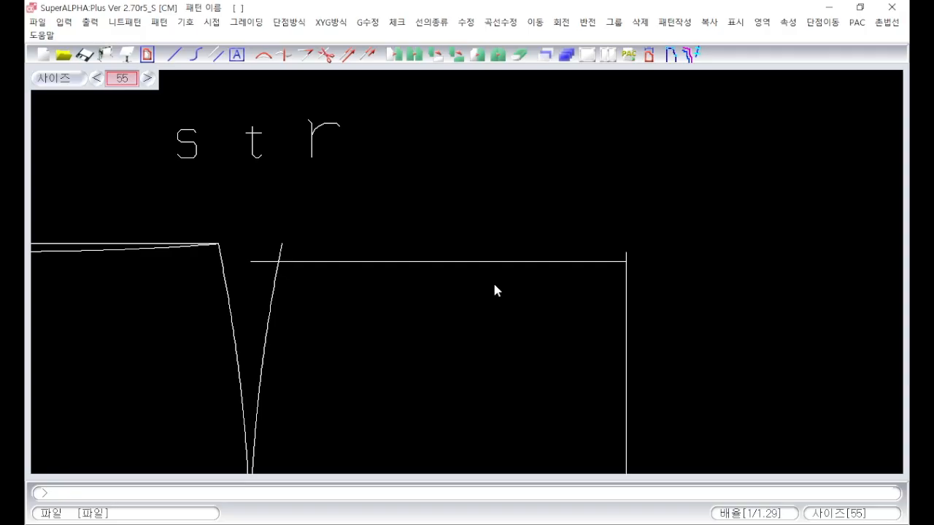
# Stretch the lowered right top line's inner end to the right side seam's top, curving it from about two thirds of the way out
pyautogui.write('str')
pyautogui.press('Return')
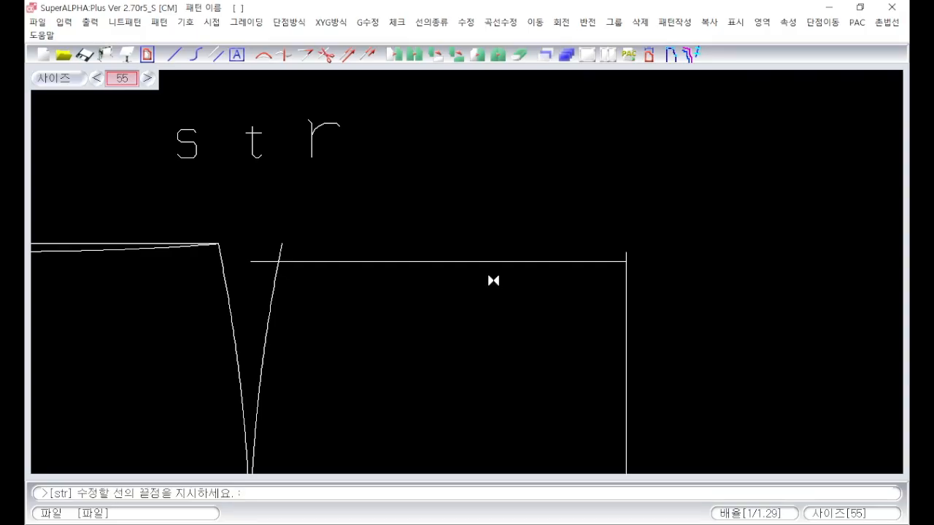
pyautogui.click(301, 262)
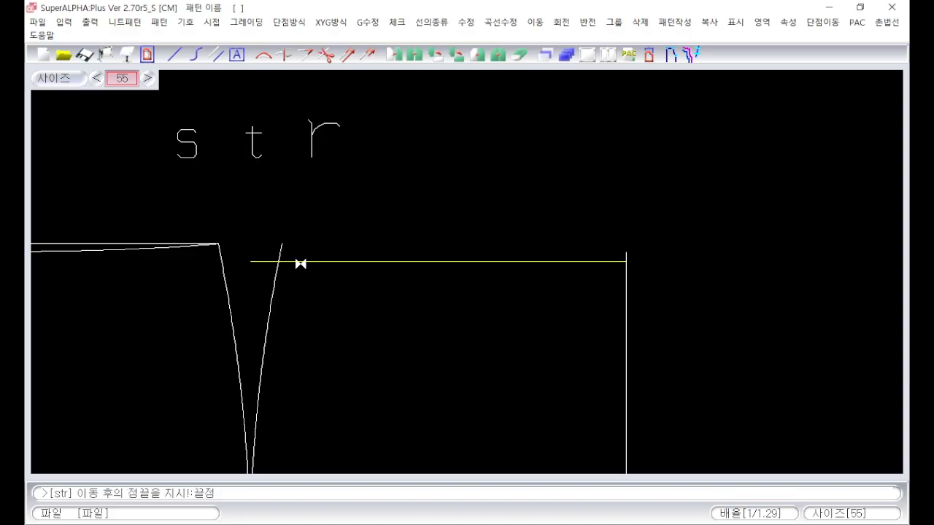
pyautogui.click(274, 281)
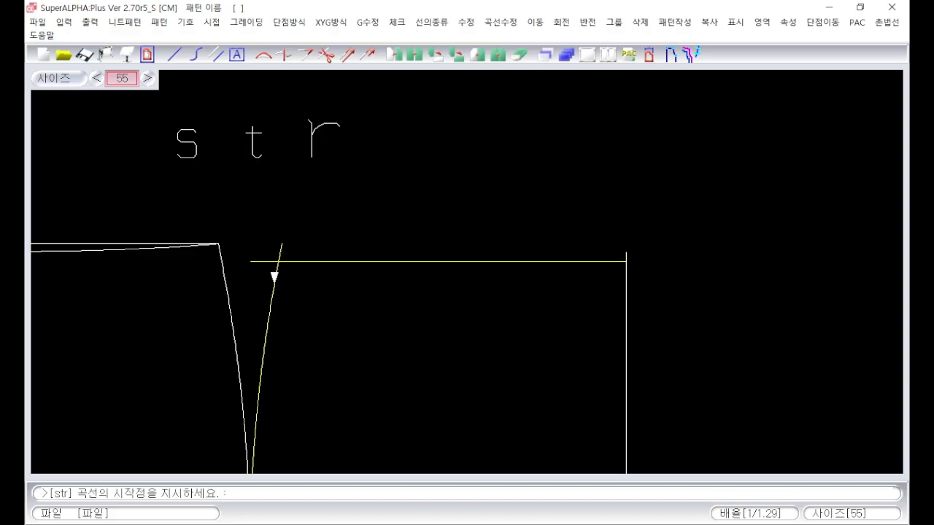
pyautogui.click(517, 260)
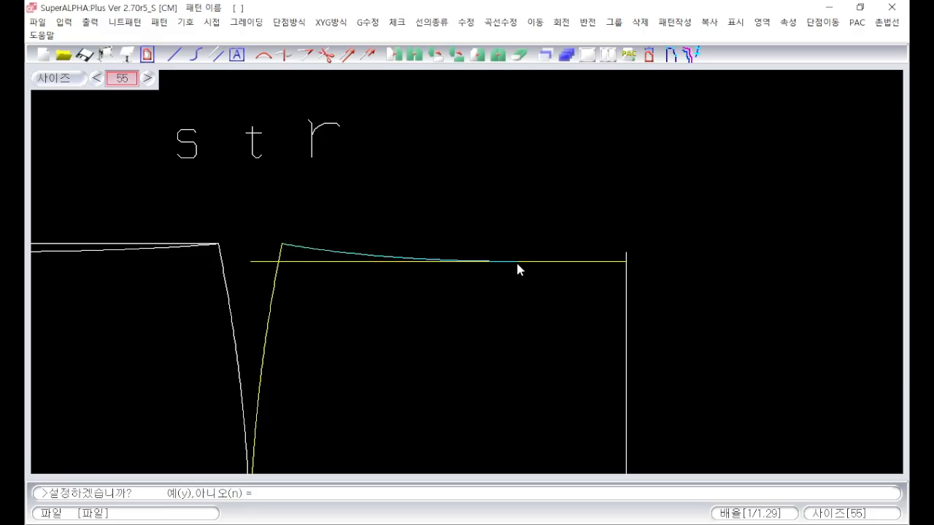
pyautogui.write('y')
pyautogui.press('Return')
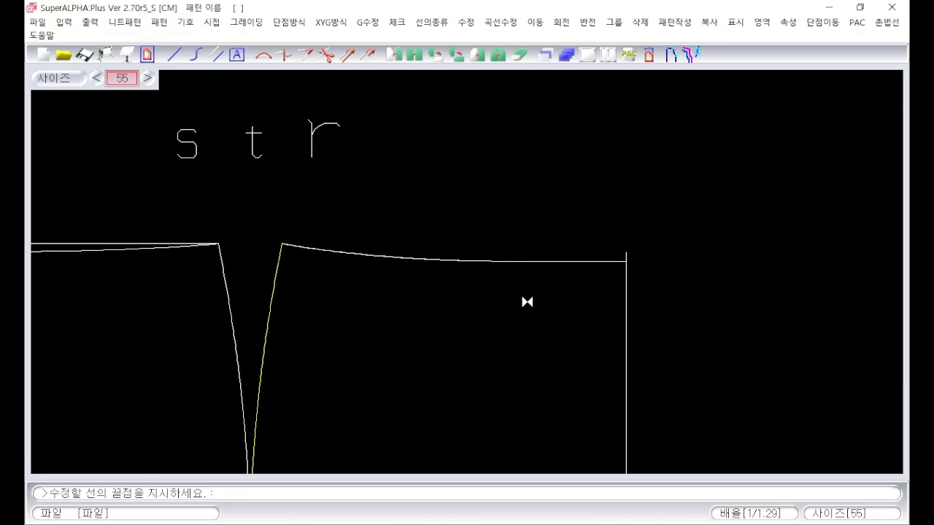
pyautogui.rightClick(526, 373)
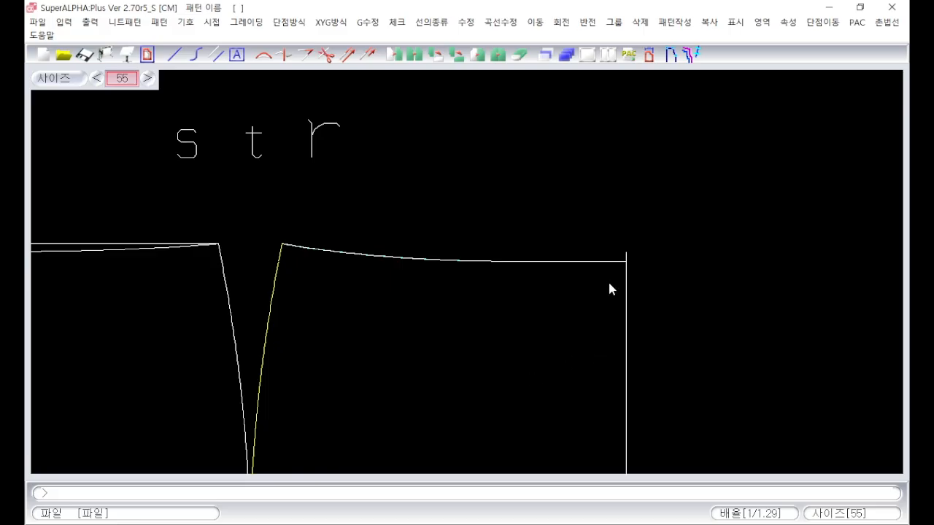
# Draw a line from the right end of the middle horizontal line up to a point 0.3 cm inside the right top line's outer end
pyautogui.scroll(-2, 589, 296)
pyautogui.scroll(1, 536, 348)
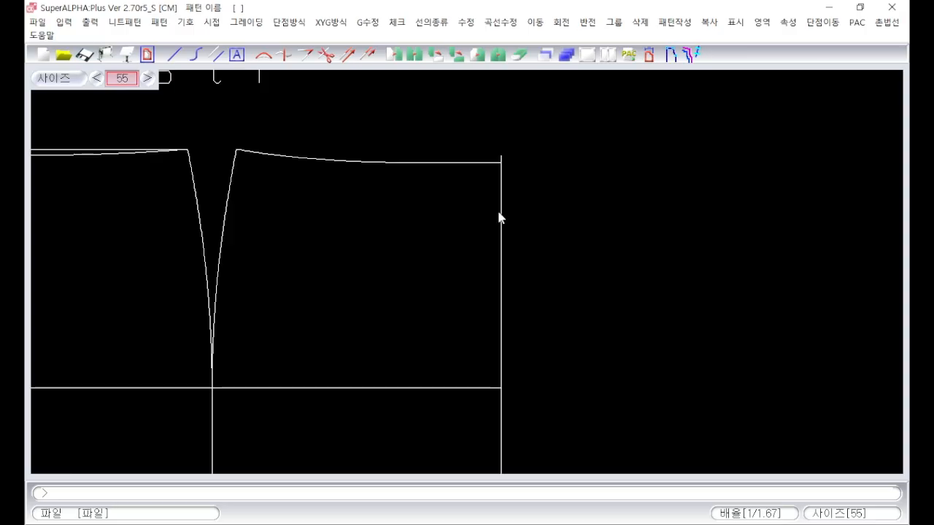
pyautogui.press('l')
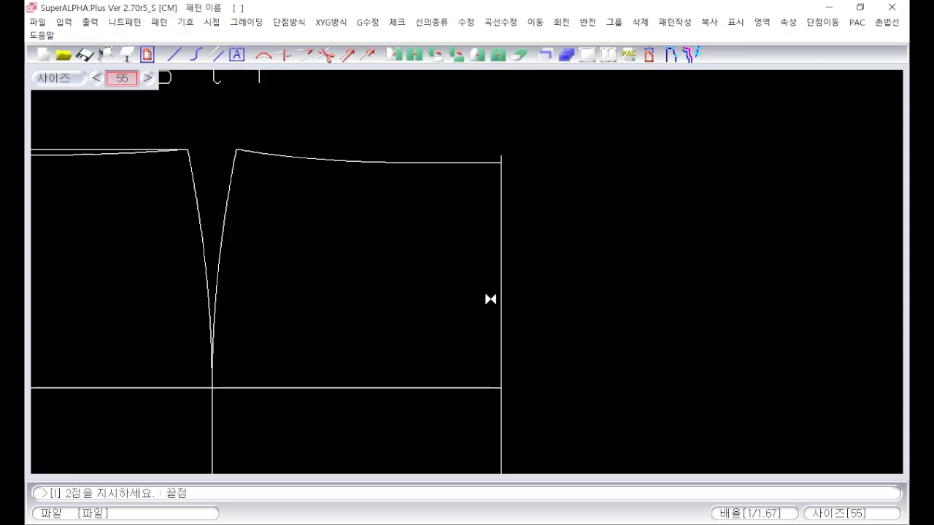
pyautogui.click(500, 372)
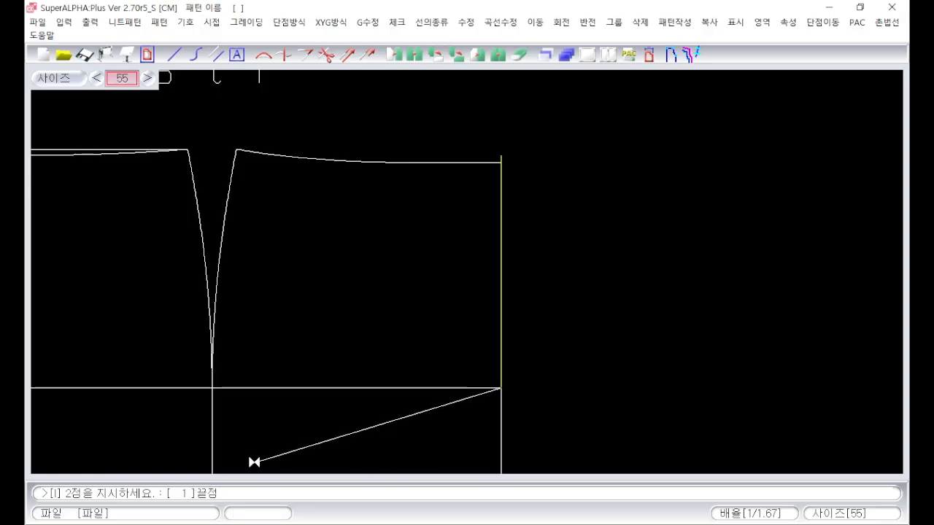
pyautogui.write('0.3')
pyautogui.press('Return')
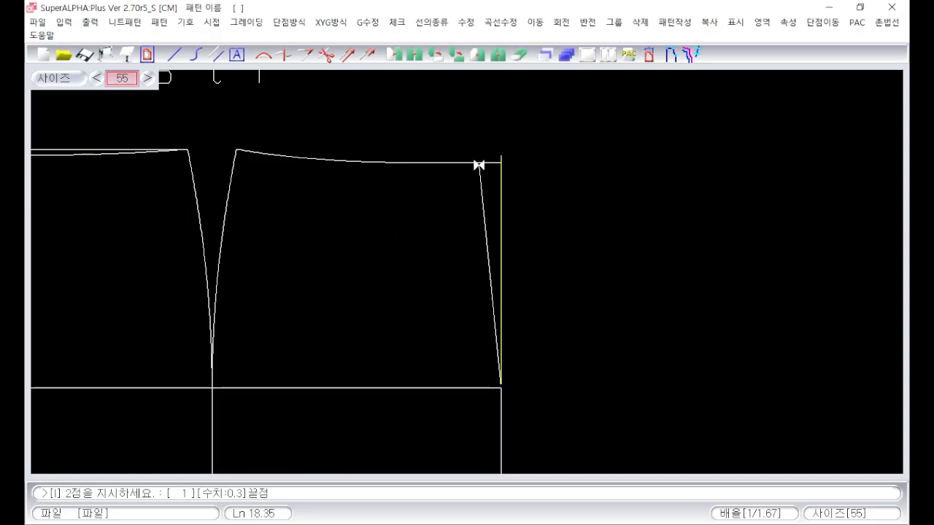
pyautogui.click(479, 161)
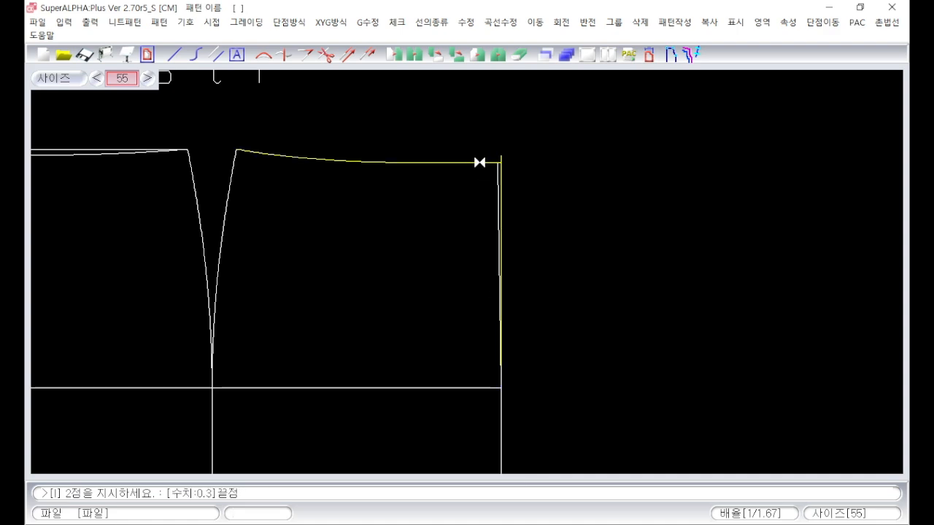
pyautogui.rightClick(489, 239)
# Delete the original vertical line above the middle horizontal on the right outer edge, keeping the new slanted line
pyautogui.scroll(1, 502, 170)
pyautogui.scroll(1, 469, 278)
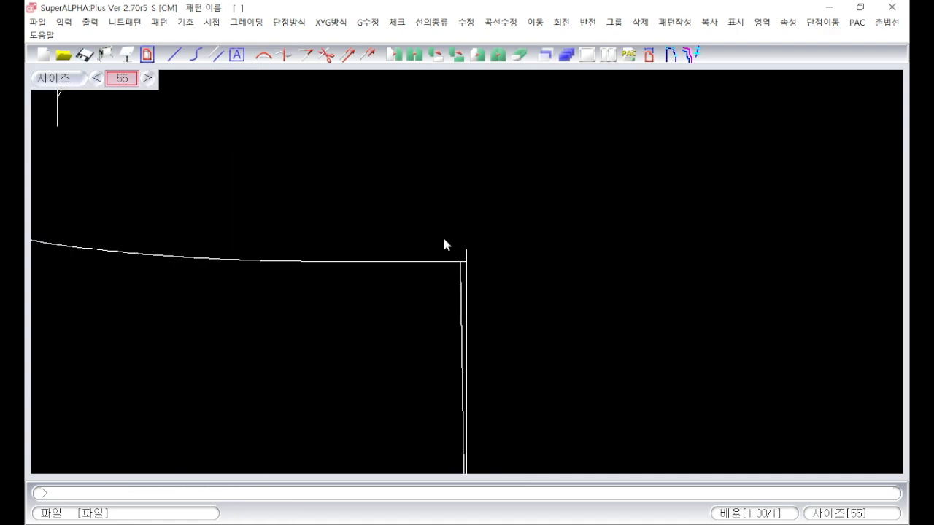
pyautogui.scroll(3, 468, 285)
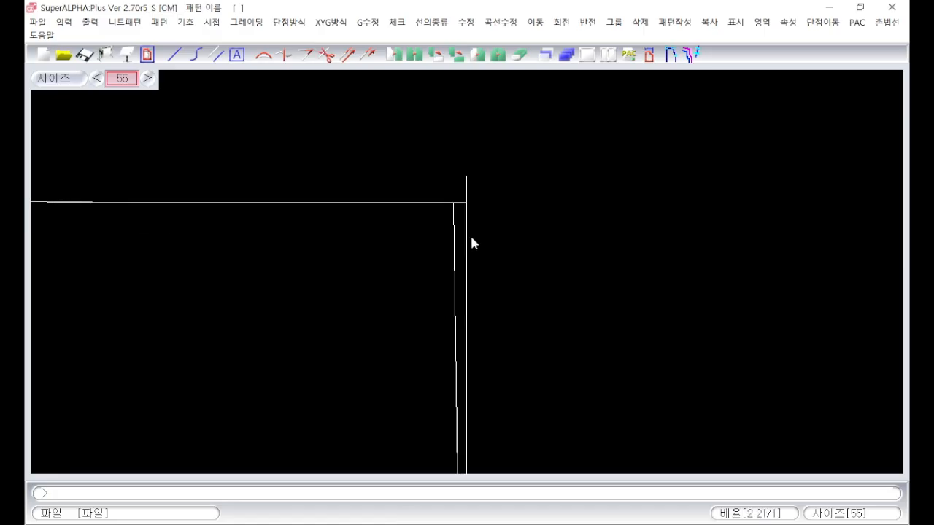
pyautogui.click(469, 241)
pyautogui.press('Return')
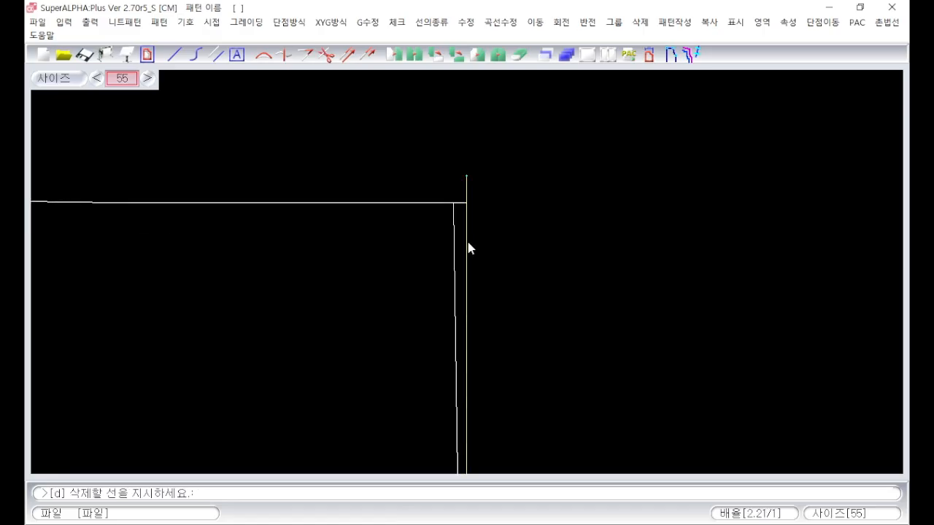
pyautogui.click(469, 243)
pyautogui.rightClick(490, 242)
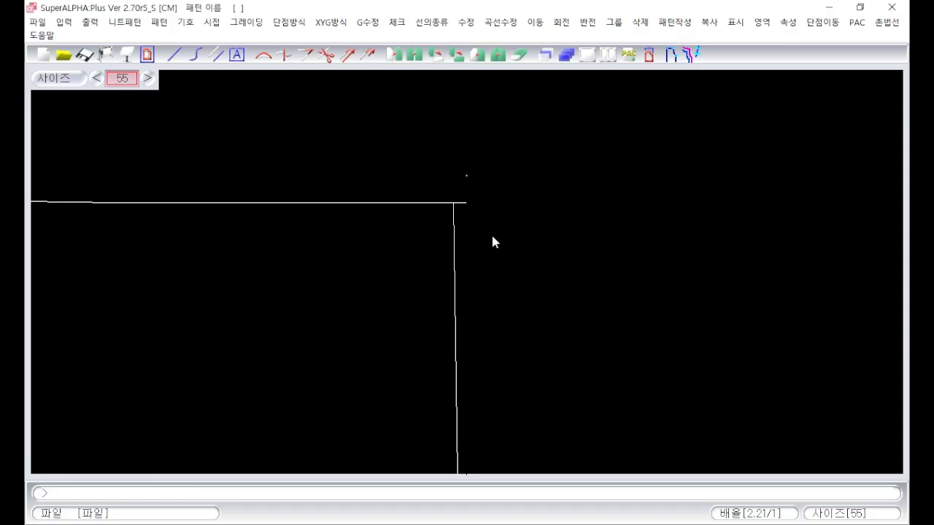
# Trim the right top line and the slanted outer line to a clean corner where they meet
pyautogui.click(453, 235)
pyautogui.click(429, 204)
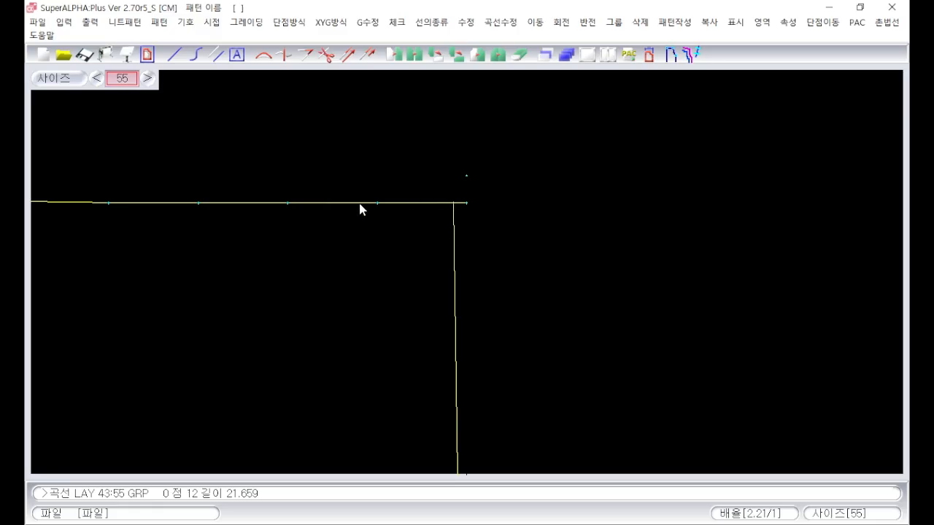
pyautogui.click(470, 307)
pyautogui.write('km')
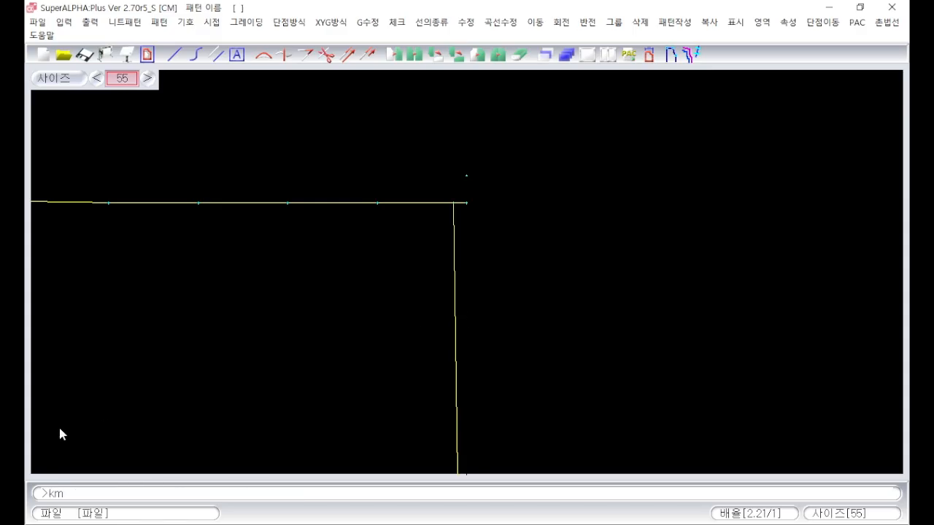
pyautogui.press('Return')
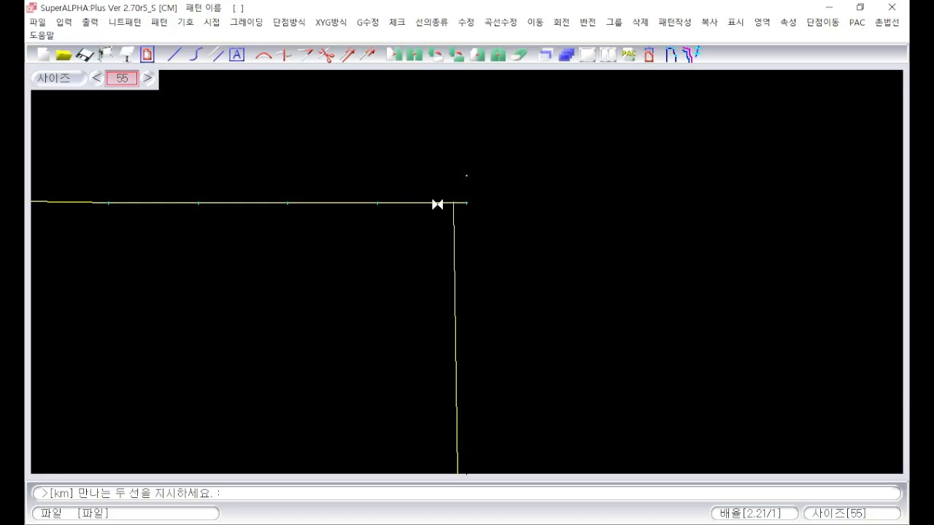
pyautogui.click(456, 242)
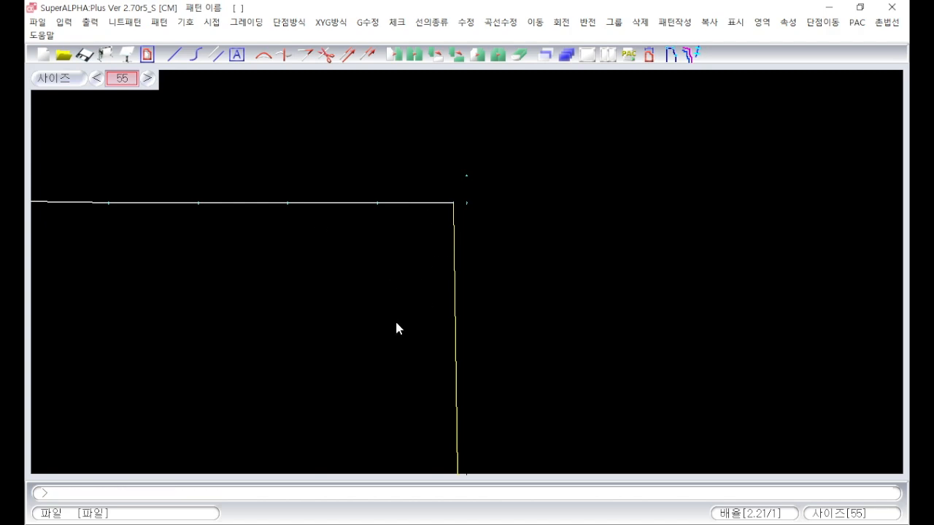
# Delete the straight base top line above the curved top edge on the left half
pyautogui.press('End')
pyautogui.scroll(1, 347, 156)
pyautogui.scroll(5, 468, 277)
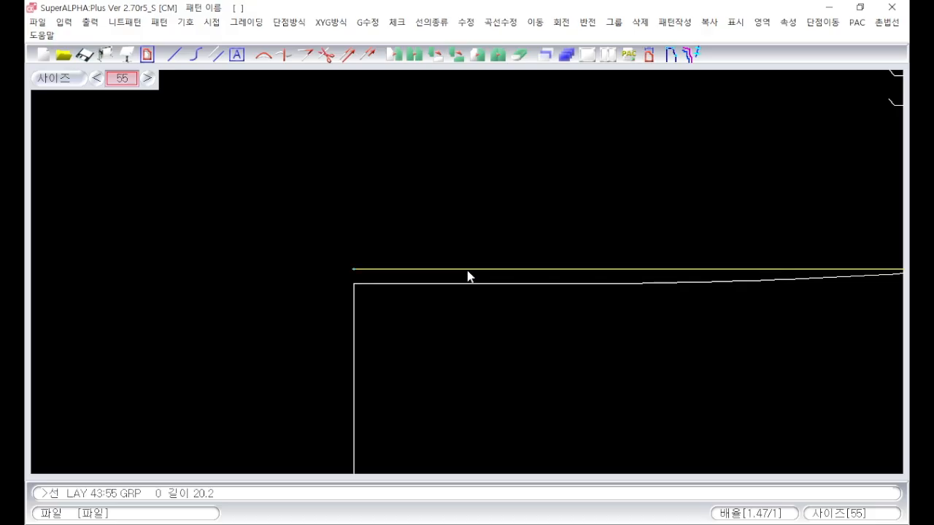
pyautogui.press('Return')
pyautogui.click(468, 271)
pyautogui.rightClick(535, 326)
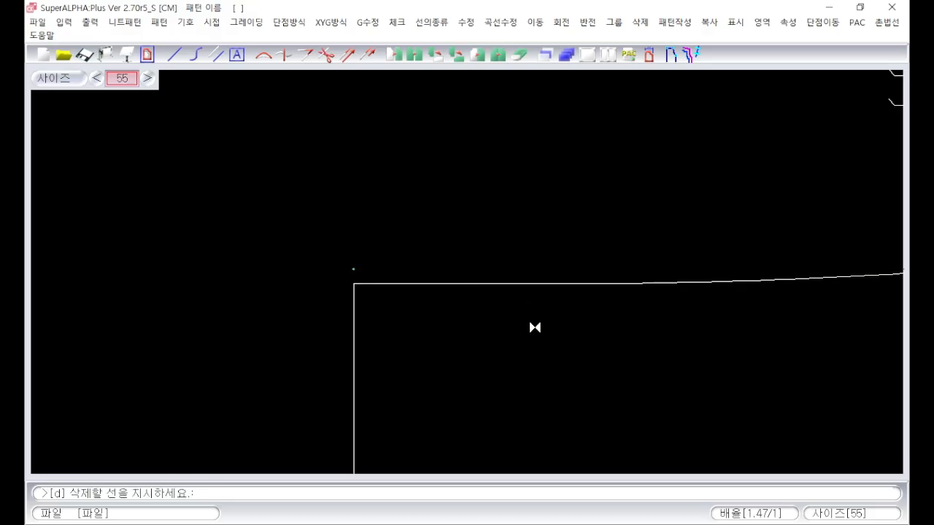
pyautogui.press('End')
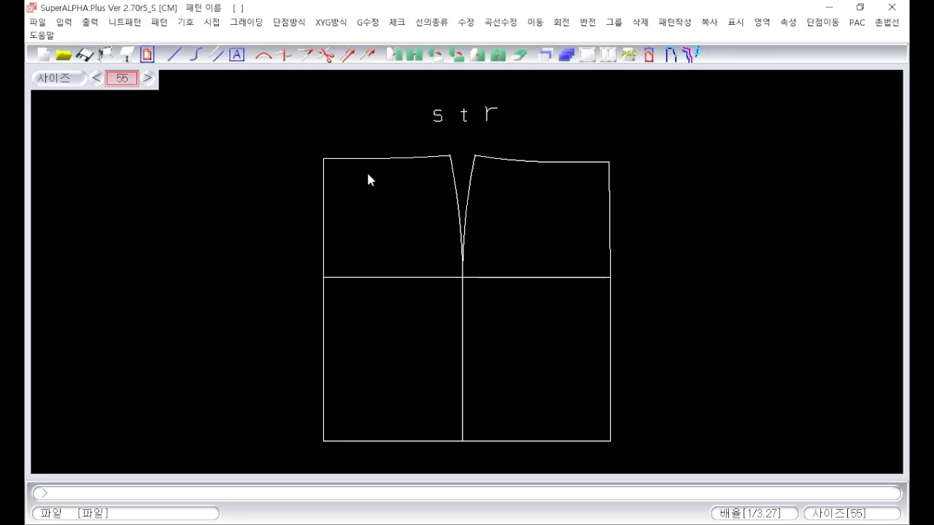
# Draw vertical lines down from the left top line's third points at ratio 0.333, 9 cm at the outer third and 10 cm at the inner
pyautogui.write('lv')
pyautogui.press('Return')
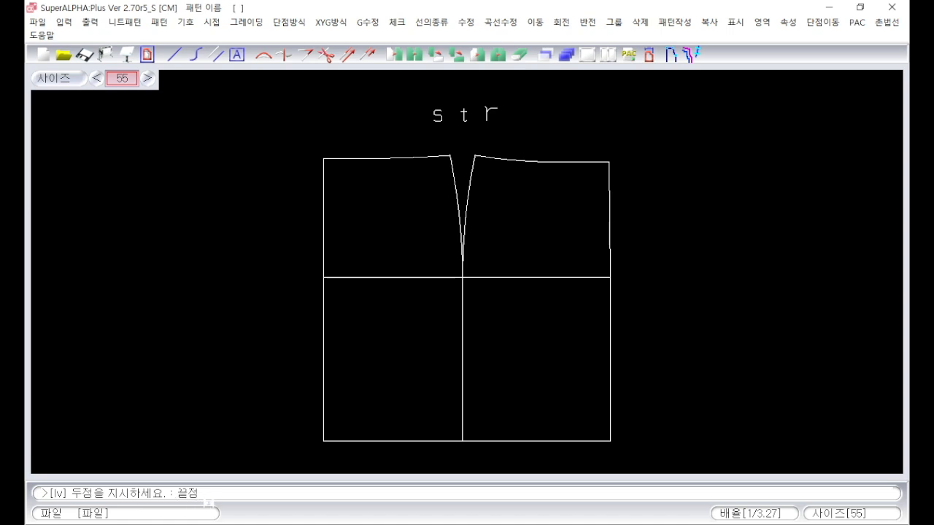
pyautogui.press('F3')
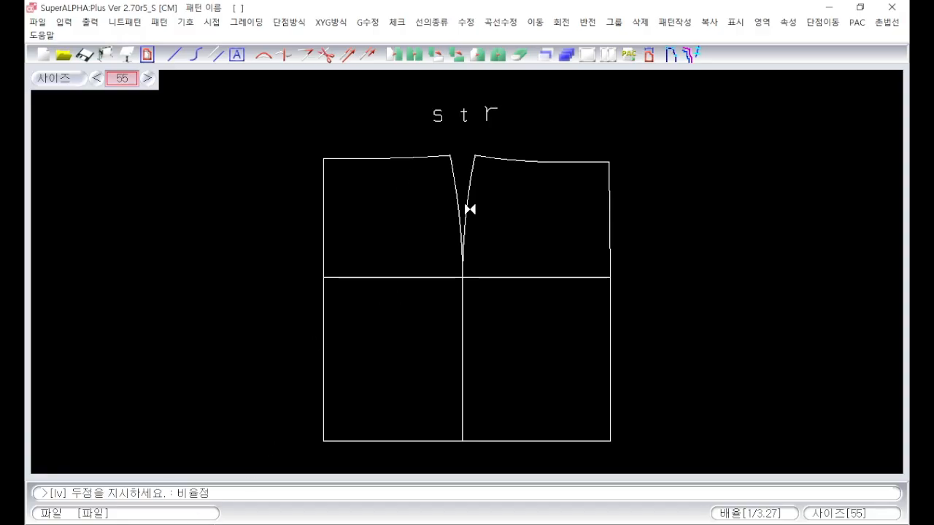
pyautogui.scroll(1, 470, 209)
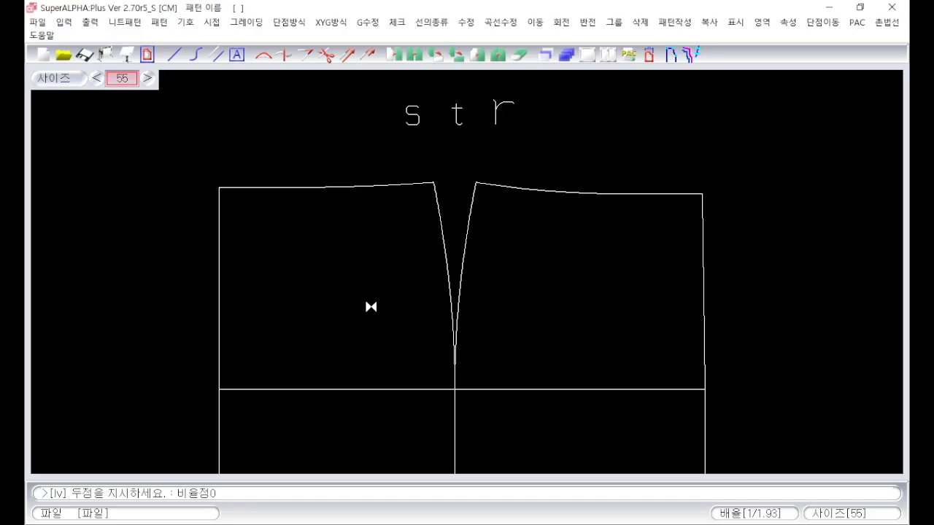
pyautogui.write('333')
pyautogui.press('Return')
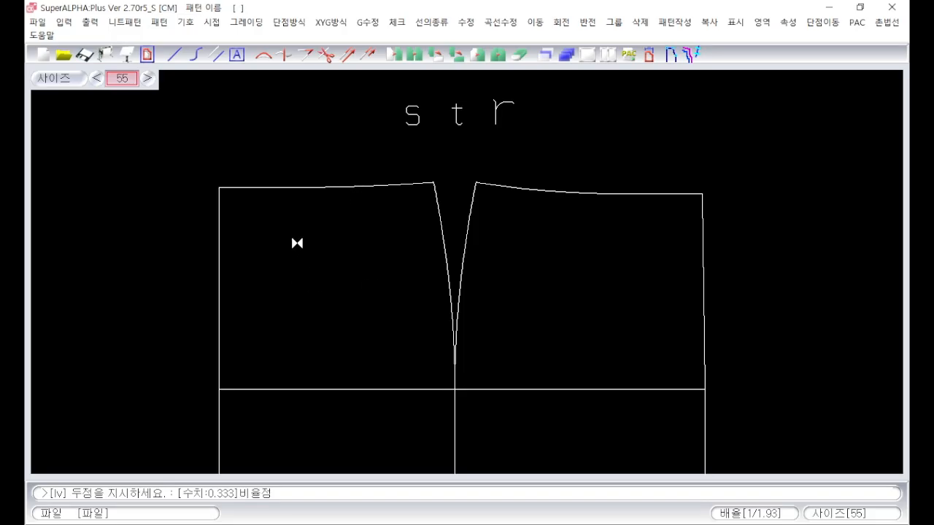
pyautogui.click(255, 187)
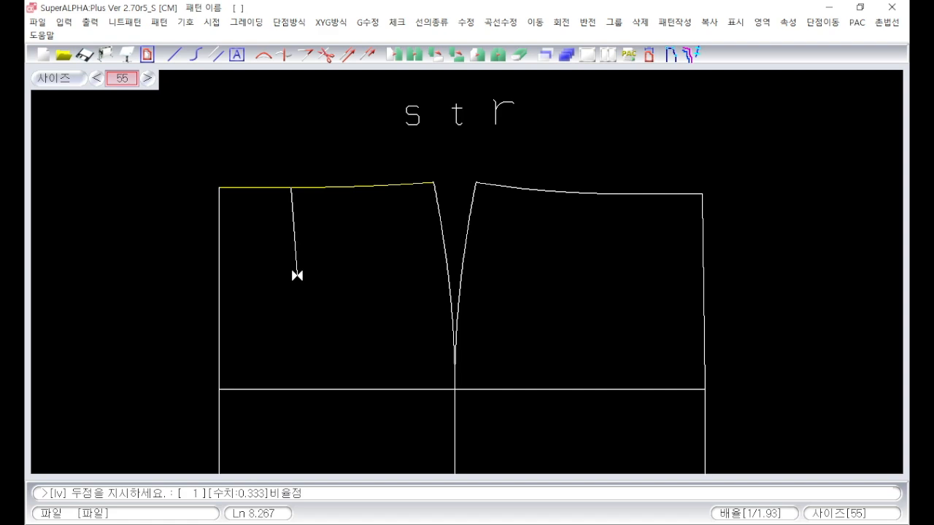
pyautogui.write('y-9')
pyautogui.press('Return')
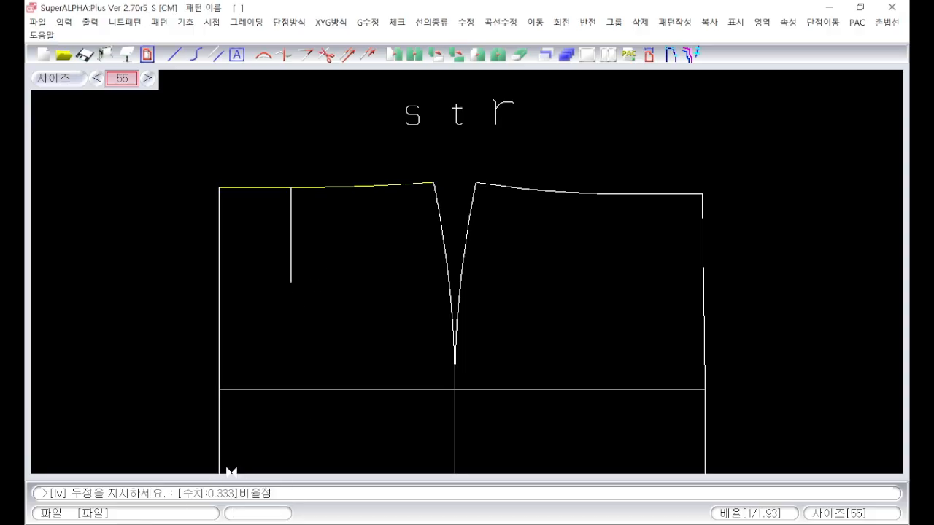
pyautogui.click(407, 188)
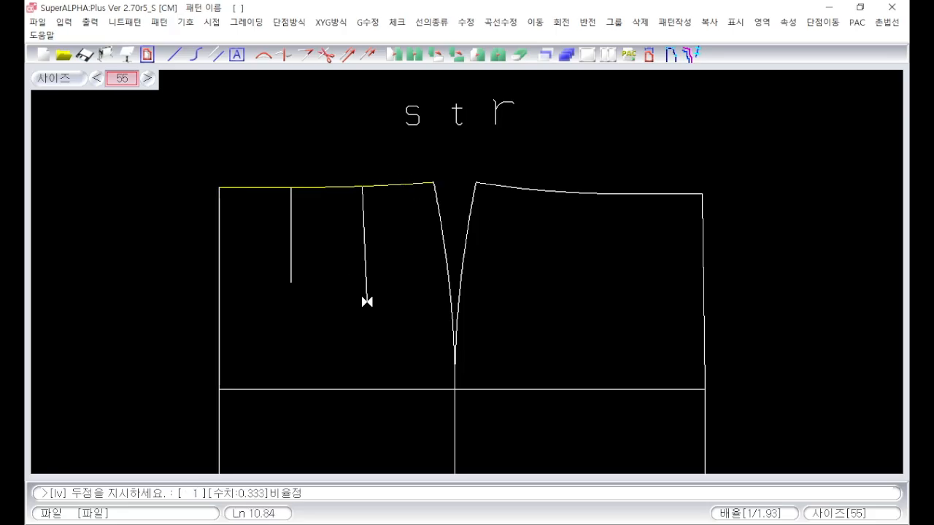
pyautogui.write('y-10')
pyautogui.press('Return')
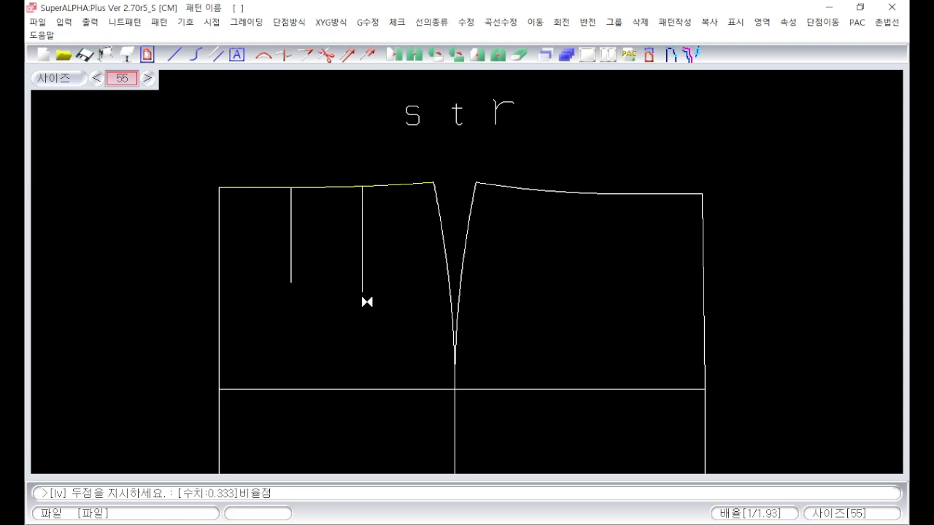
# Draw vertical lines down from the right top line's third points at ratio 0.333, 11 cm at the inner third and 12 cm at the outer
pyautogui.click(511, 189)
pyautogui.write('y-11')
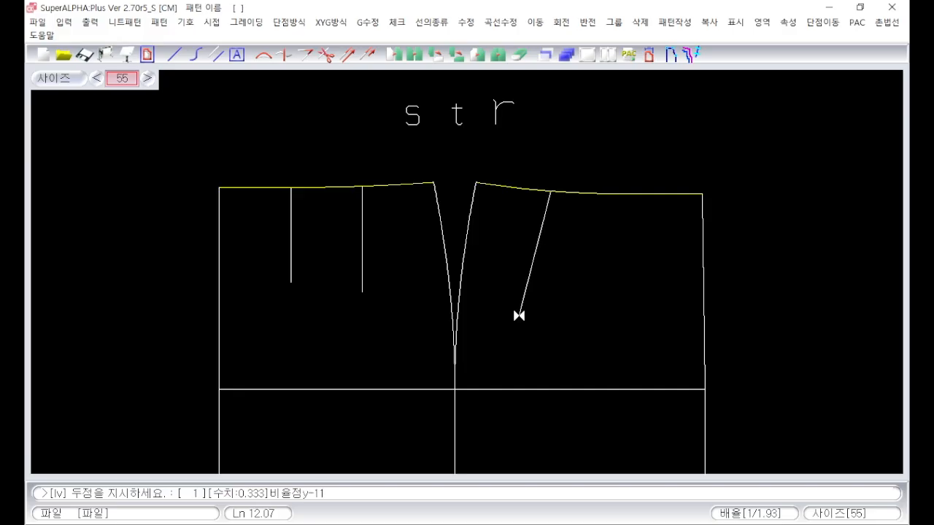
pyautogui.press('Return')
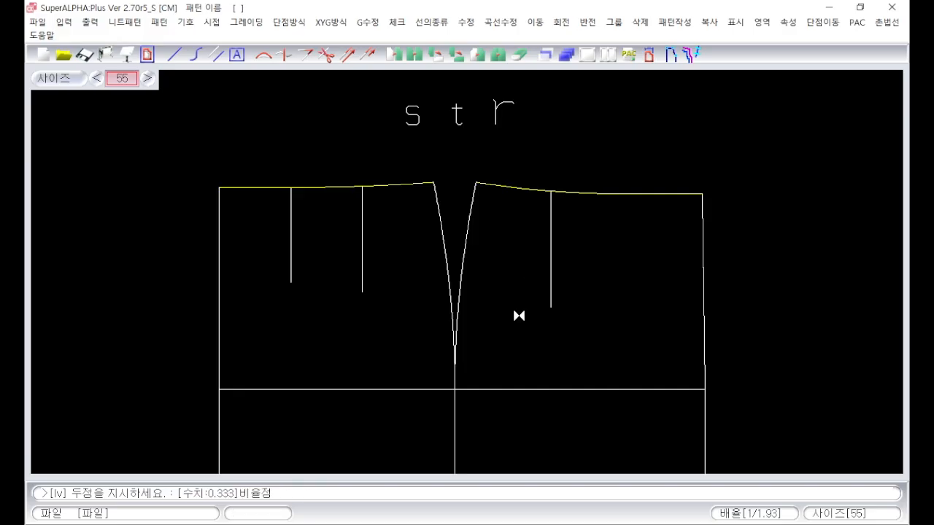
pyautogui.click(664, 192)
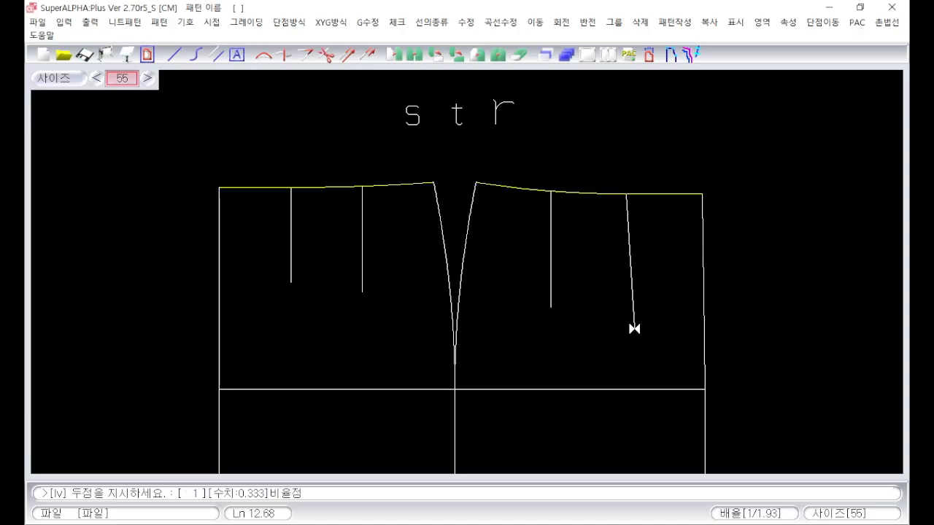
pyautogui.write('y-12')
pyautogui.press('Return')
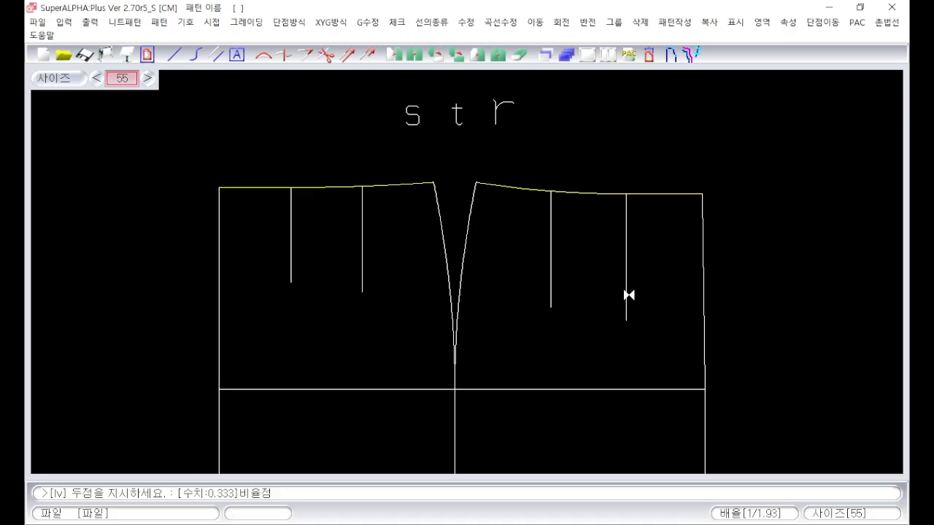
pyautogui.press('Escape')
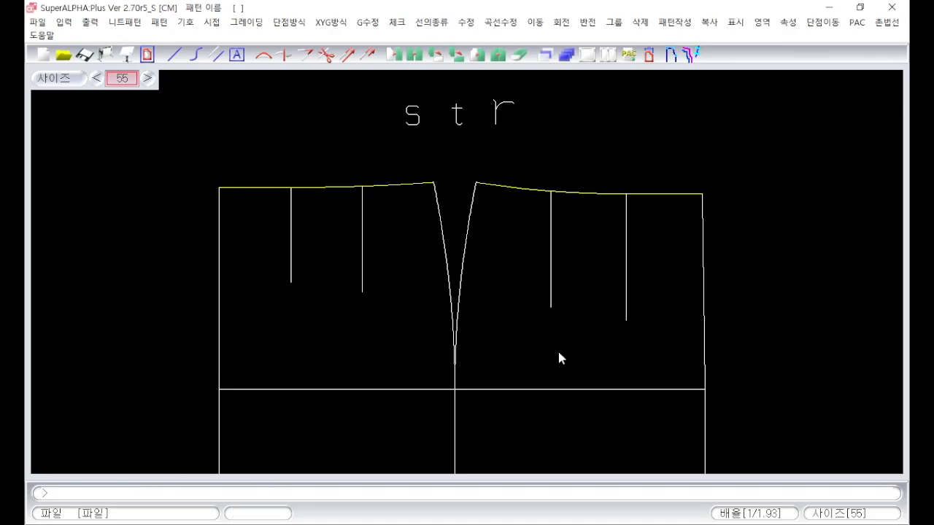
pyautogui.press('Escape')
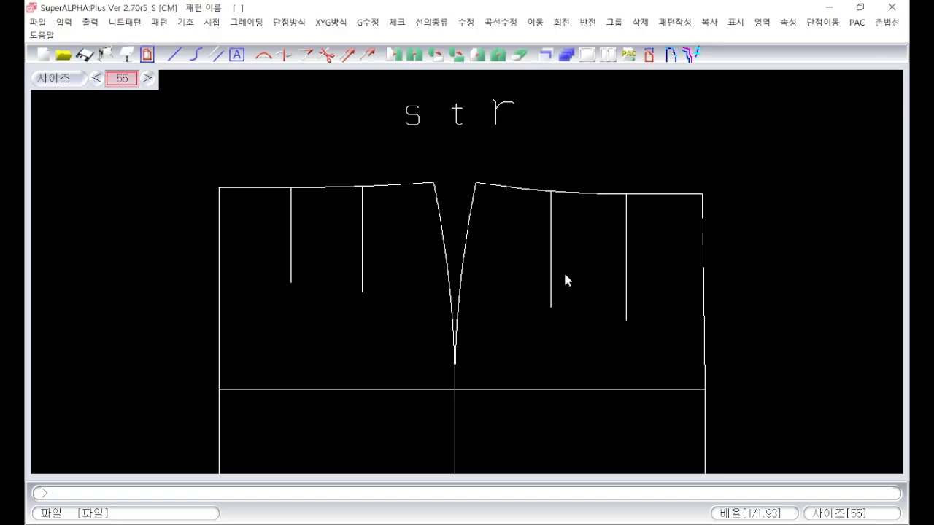
# Change the text label above the pattern from "str" to "dart"
pyautogui.write('meme')
pyautogui.press('Return')
pyautogui.click(448, 132)
pyautogui.hotkey('ctrl', 'a')
pyautogui.write('dart')
pyautogui.click(403, 351)
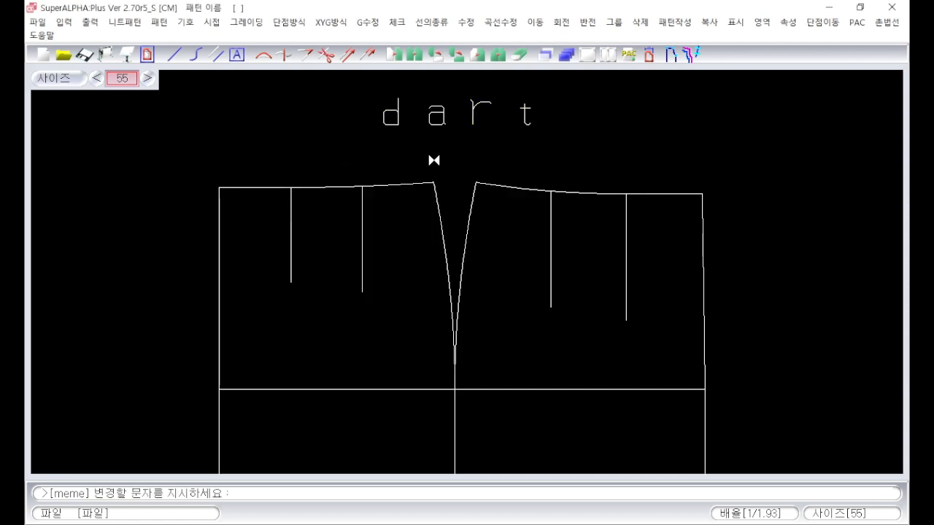
pyautogui.rightClick(441, 259)
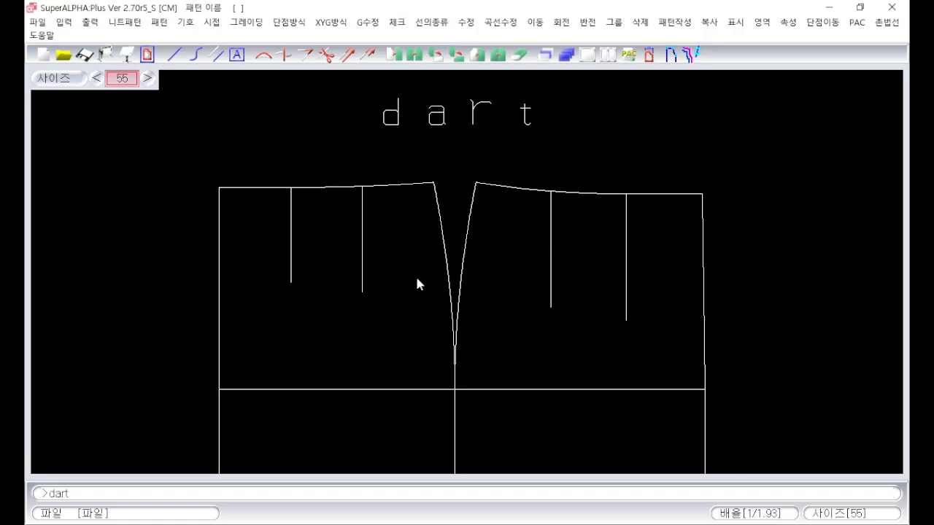
# Create waist darts on both dart centre lines of the left half, cutting them into the left waistline
pyautogui.press('Return')
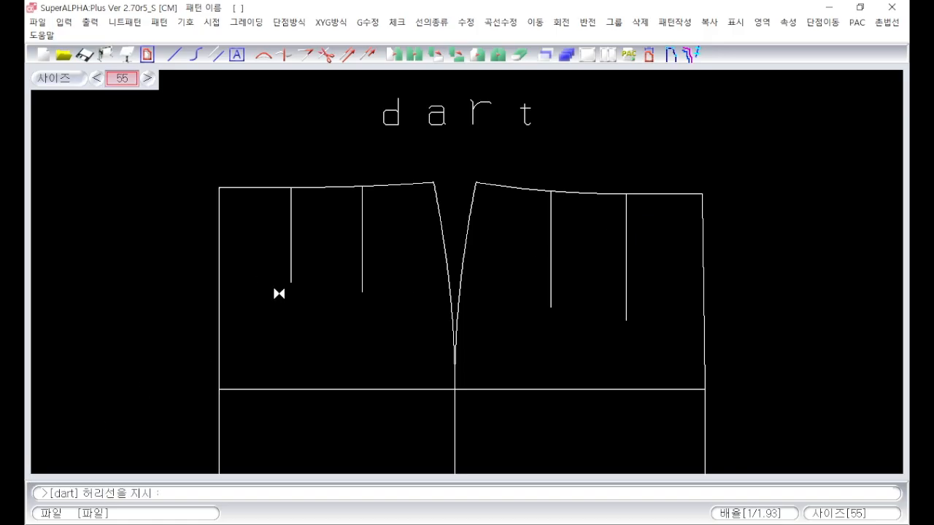
pyautogui.click(275, 187)
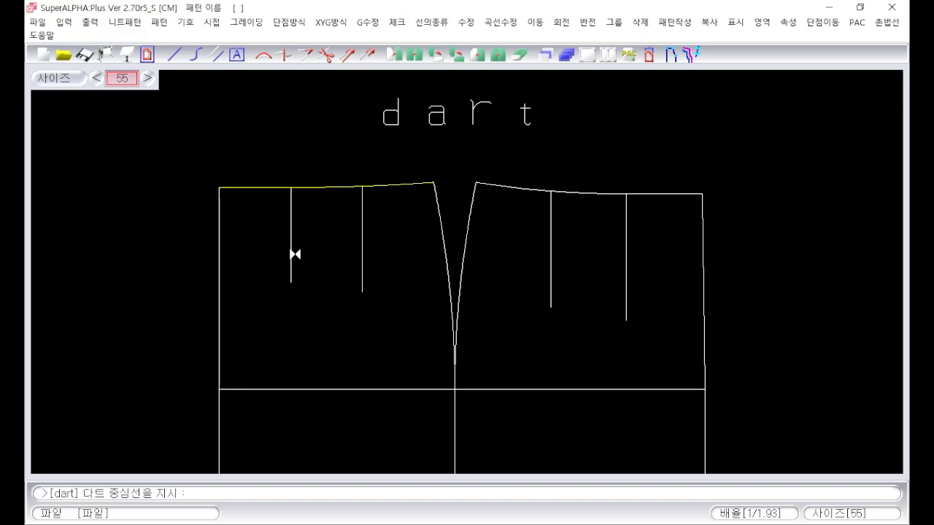
pyautogui.click(291, 229)
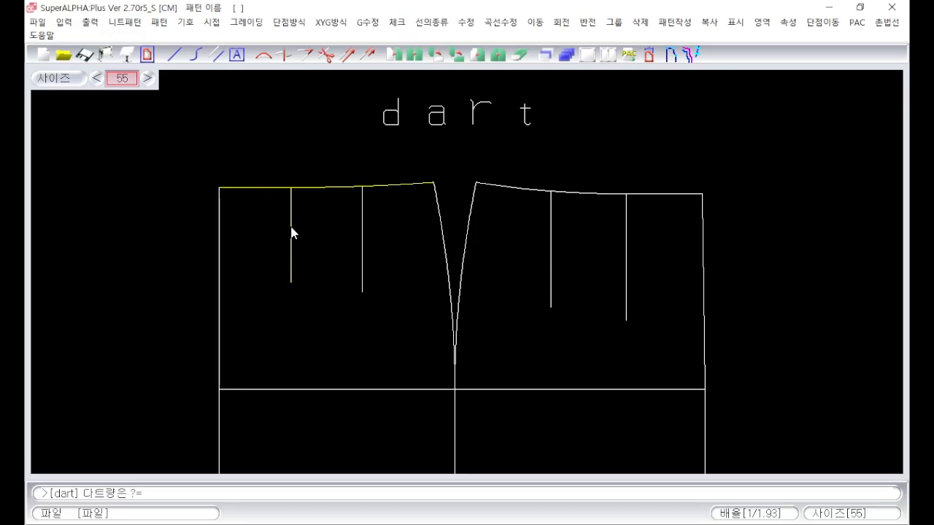
pyautogui.press('Return')
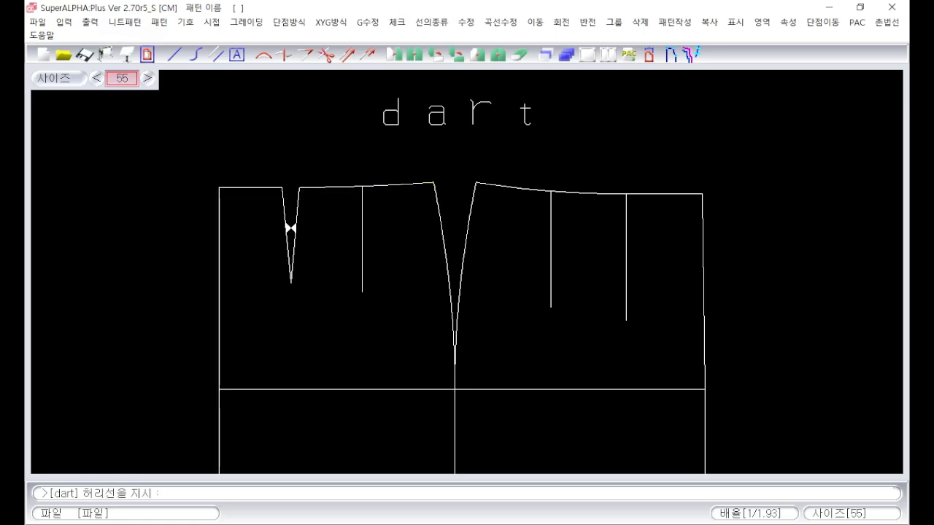
pyautogui.click(380, 189)
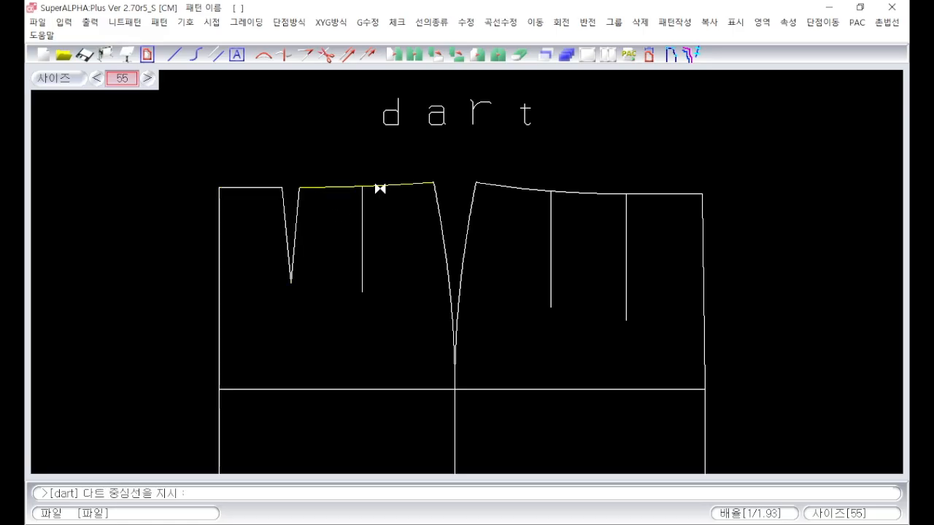
pyautogui.click(363, 213)
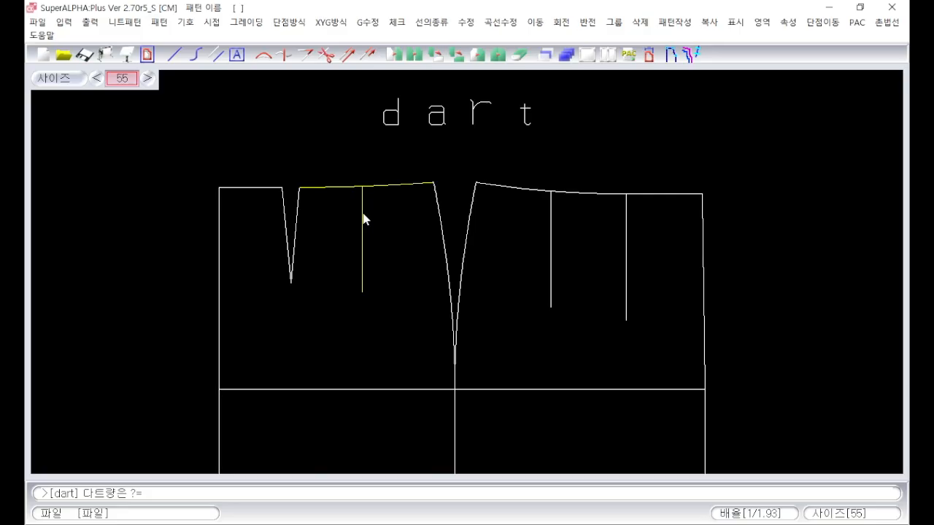
pyautogui.press('Return')
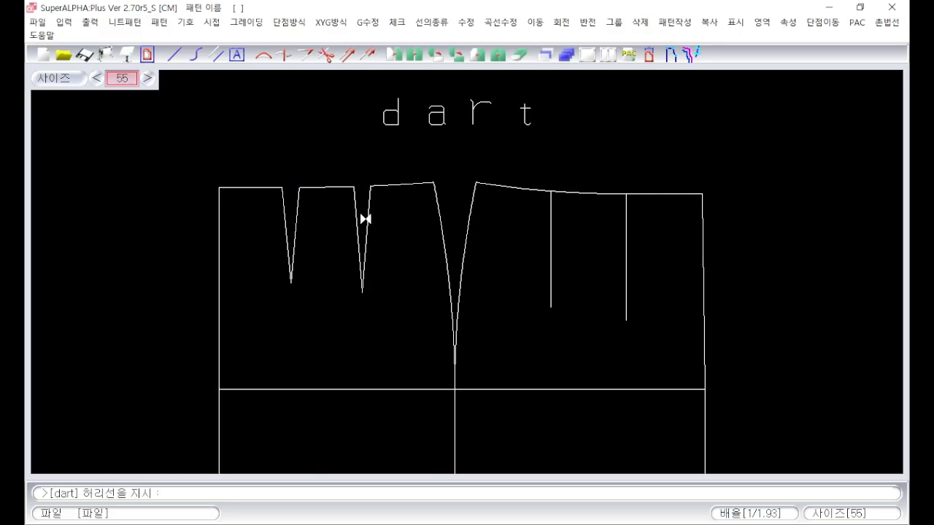
# Create 2.2 cm wide waist darts on both dart centre lines of the right half
pyautogui.click(539, 192)
pyautogui.click(551, 253)
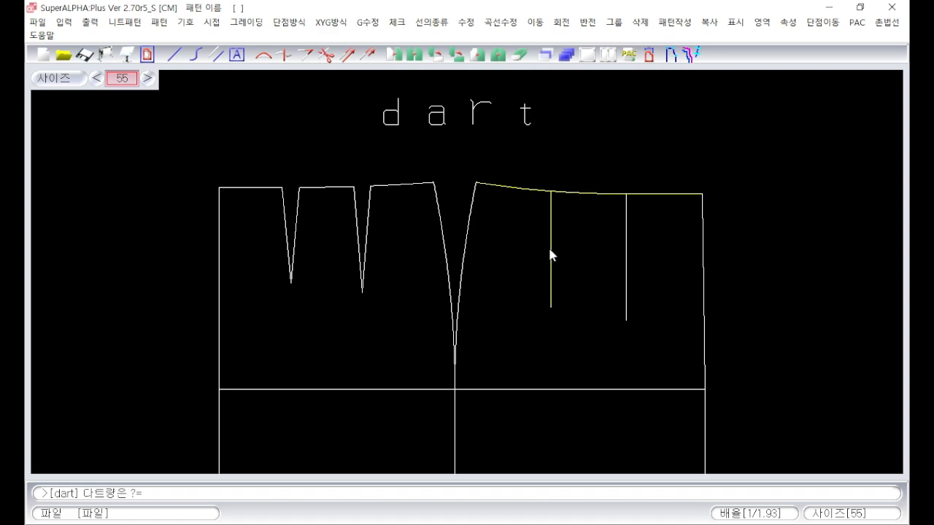
pyautogui.write('2.2')
pyautogui.press('Return')
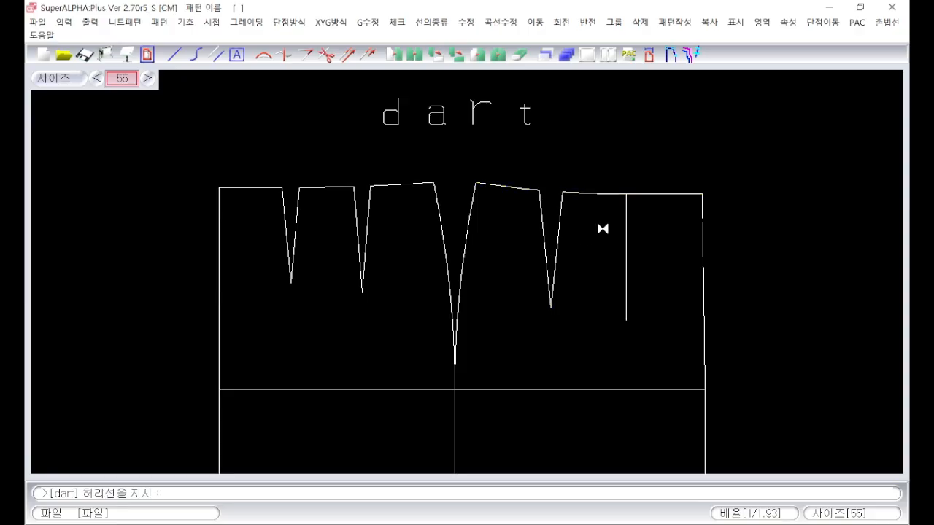
pyautogui.click(633, 196)
pyautogui.click(626, 234)
pyautogui.write('2.2')
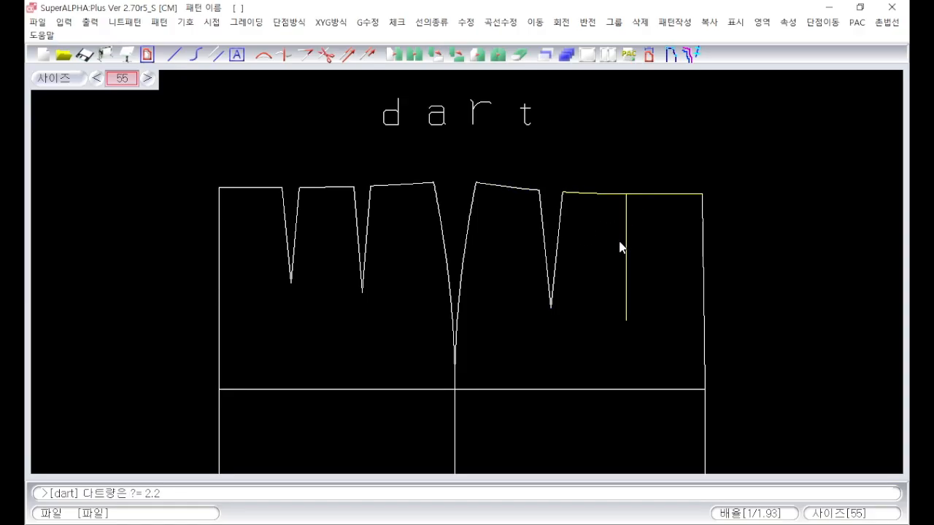
pyautogui.press('Return')
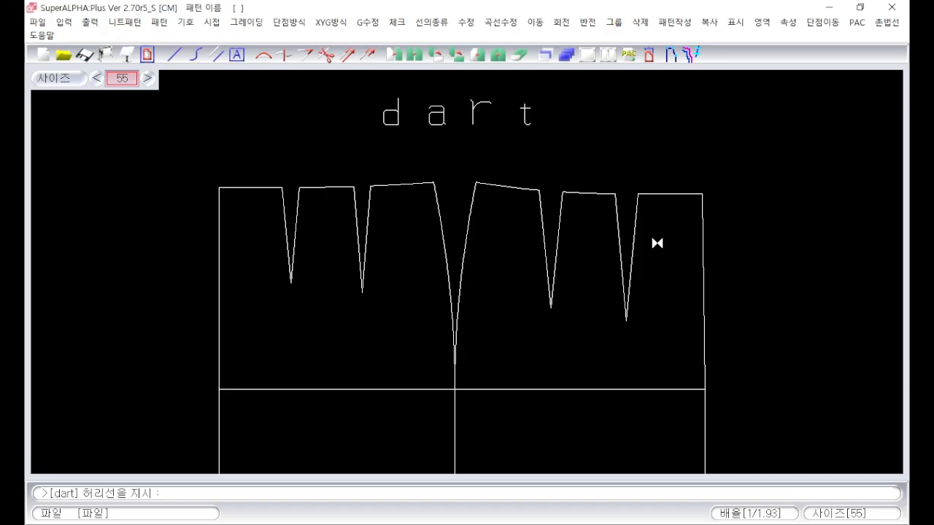
pyautogui.press('Escape')
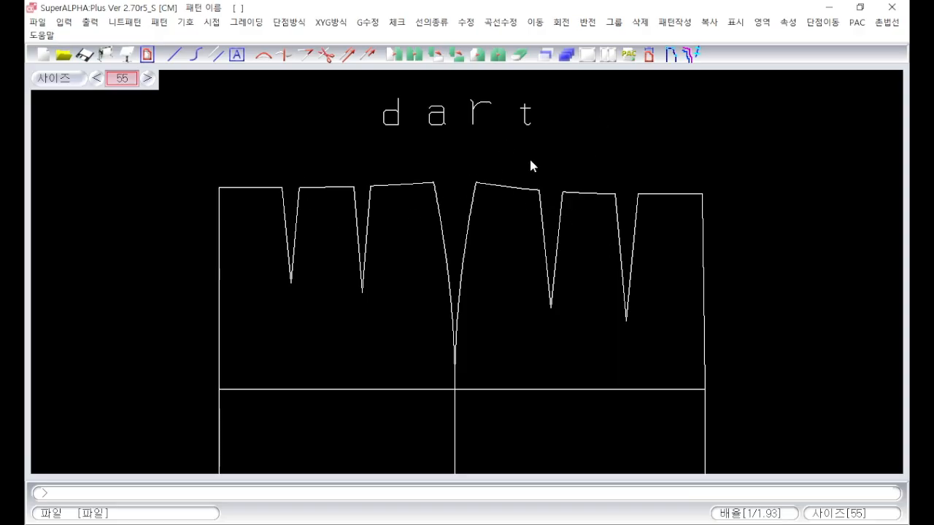
# Change the text label above the pattern from "dart" to "ta"
pyautogui.write('meme')
pyautogui.press('Return')
pyautogui.click(475, 140)
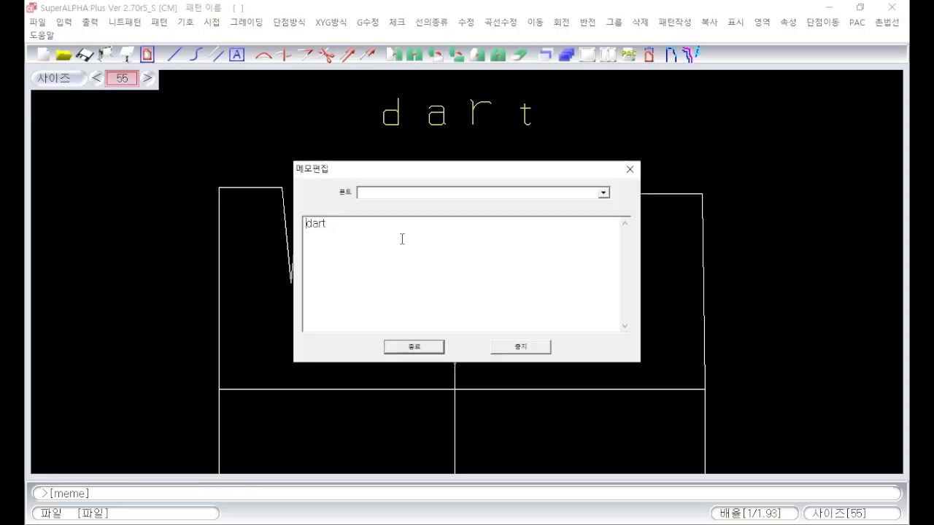
pyautogui.write('ta')
pyautogui.click(417, 353)
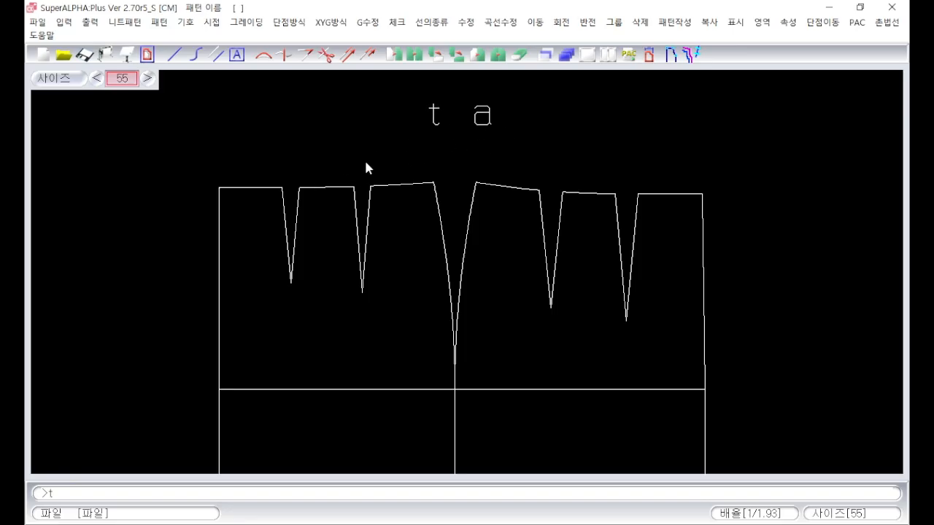
# Fold the left half's two darts closed with the ta command, using its waistline segments, dart legs and the outer dart's tip
pyautogui.press('Return')
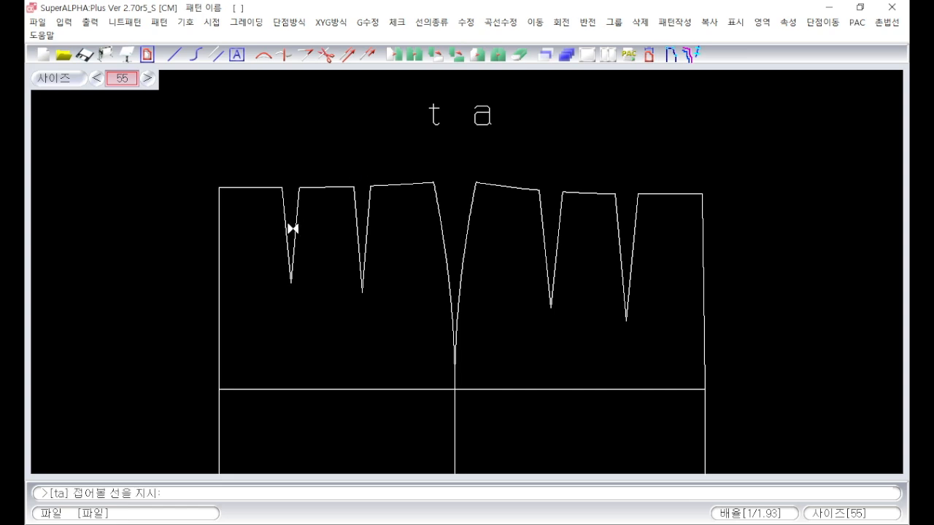
pyautogui.click(263, 189)
pyautogui.click(313, 188)
pyautogui.rightClick(296, 254)
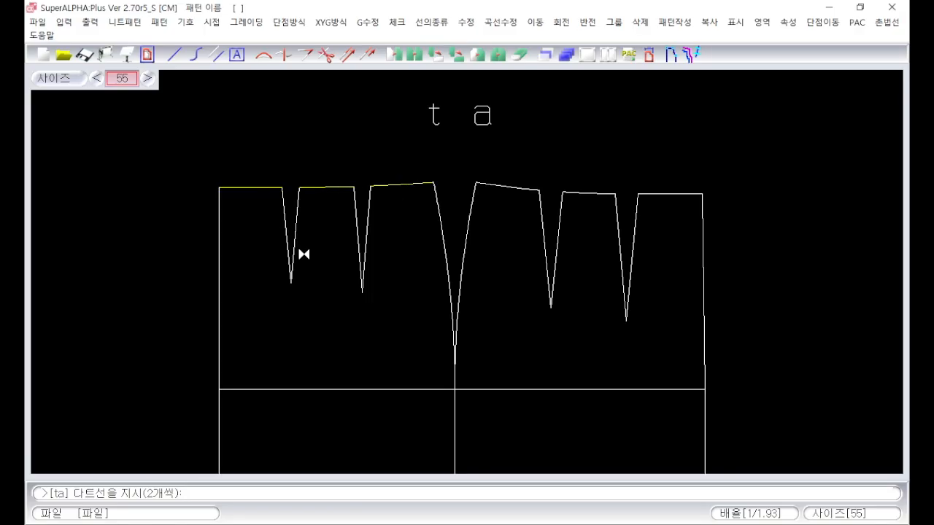
pyautogui.click(281, 205)
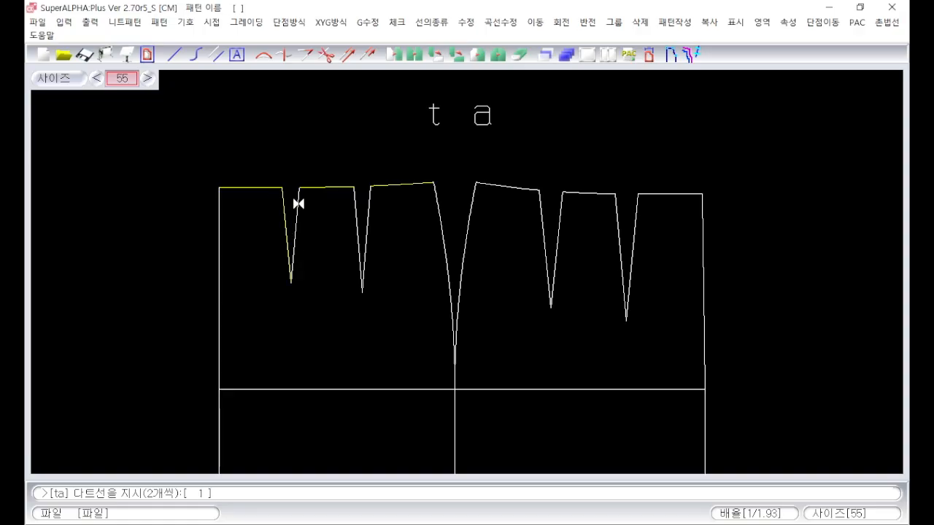
pyautogui.click(356, 200)
pyautogui.click(369, 206)
pyautogui.rightClick(416, 267)
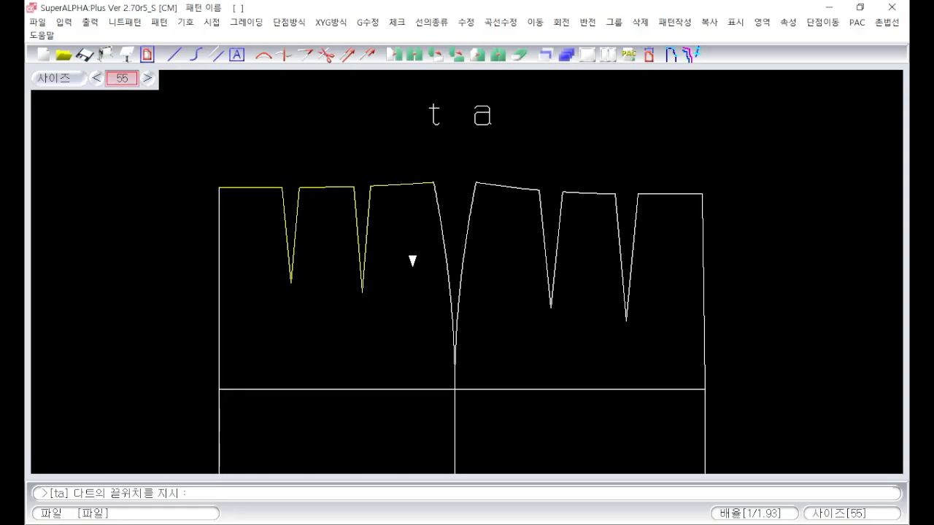
pyautogui.click(291, 277)
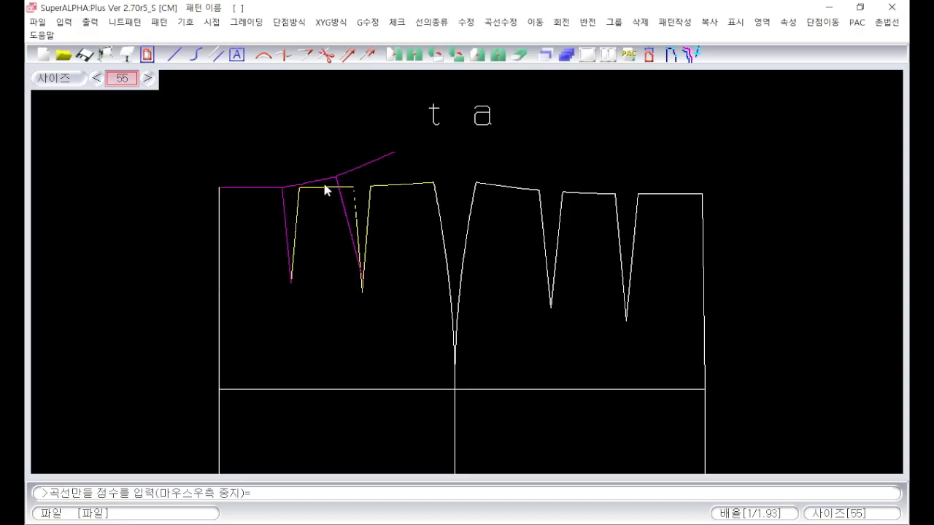
# Smooth the folded left waistline into an 8-point curve and apply it to the waistline segments
pyautogui.scroll(3, 322, 194)
pyautogui.scroll(-1, 642, 364)
pyautogui.scroll(2, 628, 369)
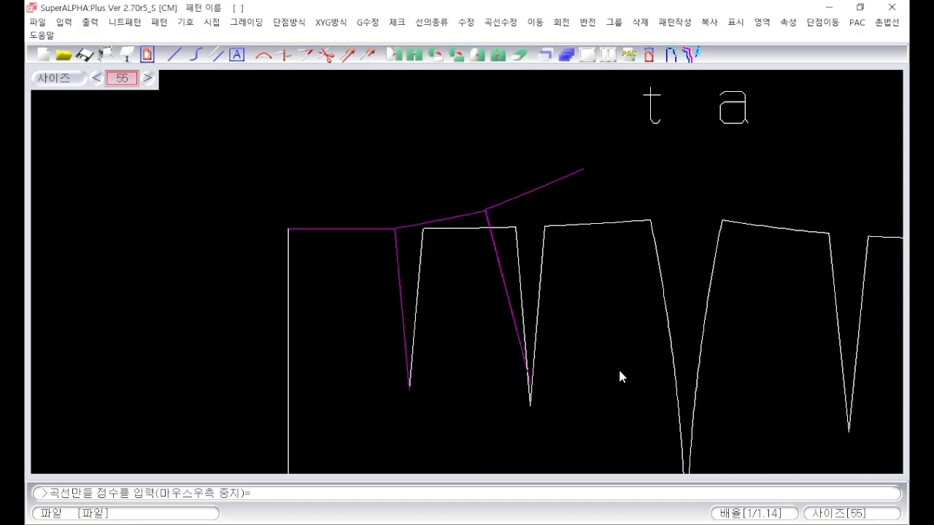
pyautogui.scroll(-1, 271, 129)
pyautogui.scroll(2, 507, 288)
pyautogui.scroll(1, 507, 288)
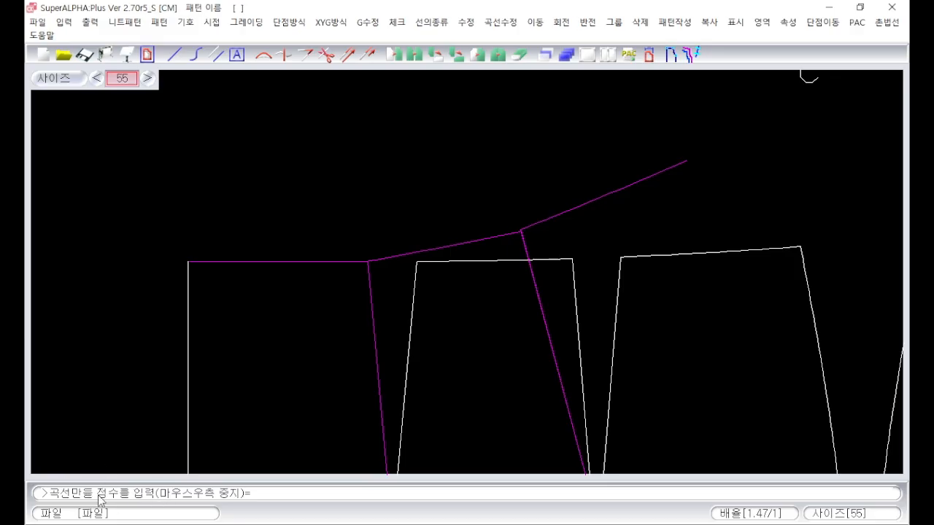
pyautogui.write('8')
pyautogui.press('Return')
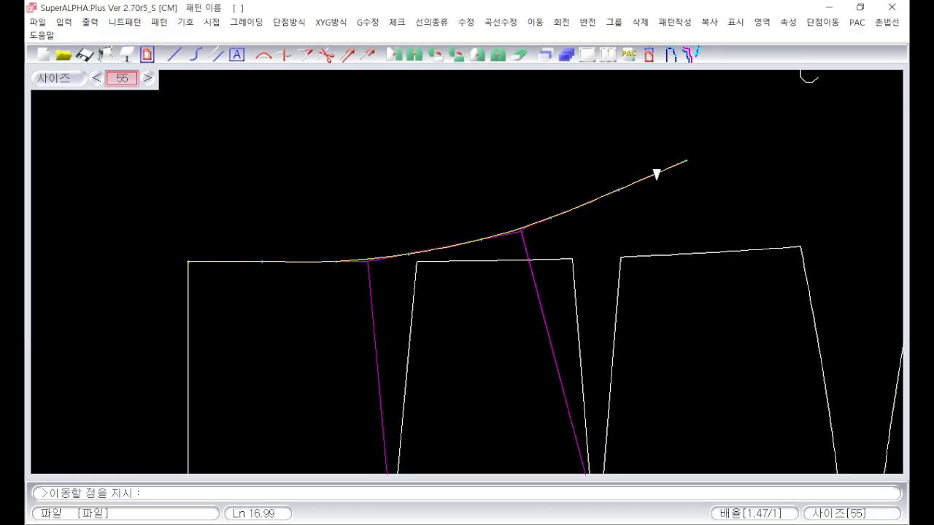
pyautogui.rightClick(467, 294)
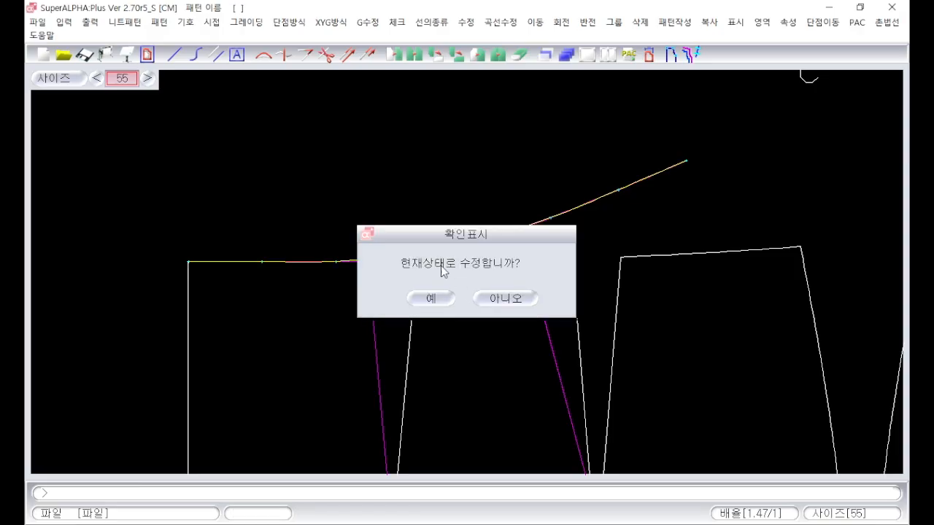
pyautogui.click(443, 305)
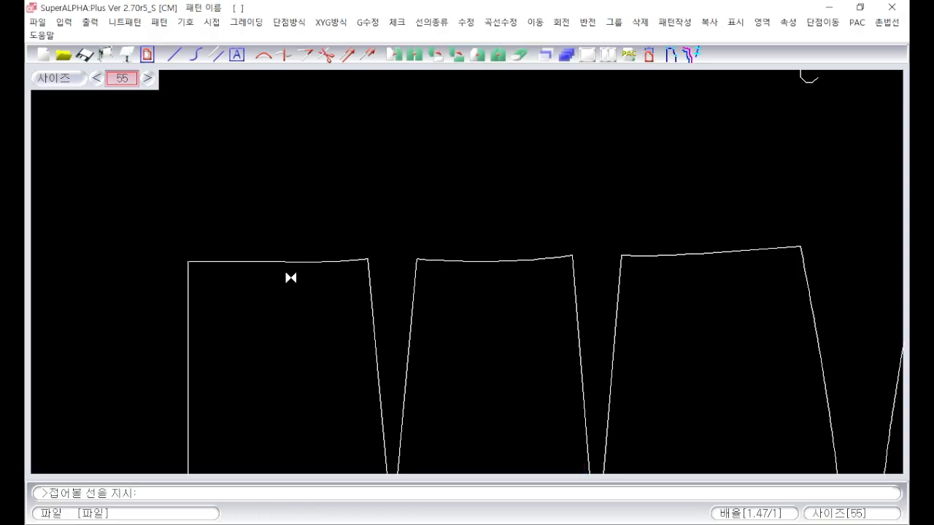
# Fold the right half's two darts closed, using its waistline segments, both pairs of dart legs and the outer dart's tip
pyautogui.scroll(-1, 430, 270)
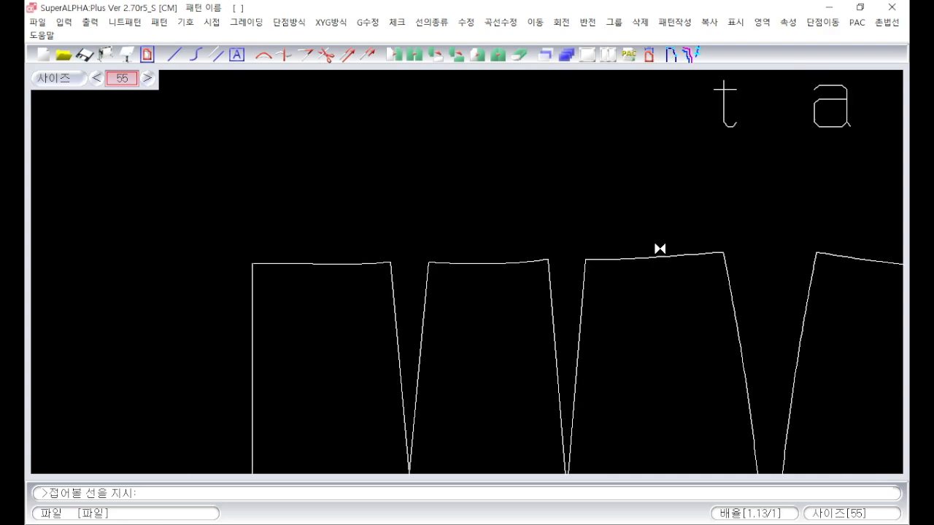
pyautogui.scroll(-2, 473, 281)
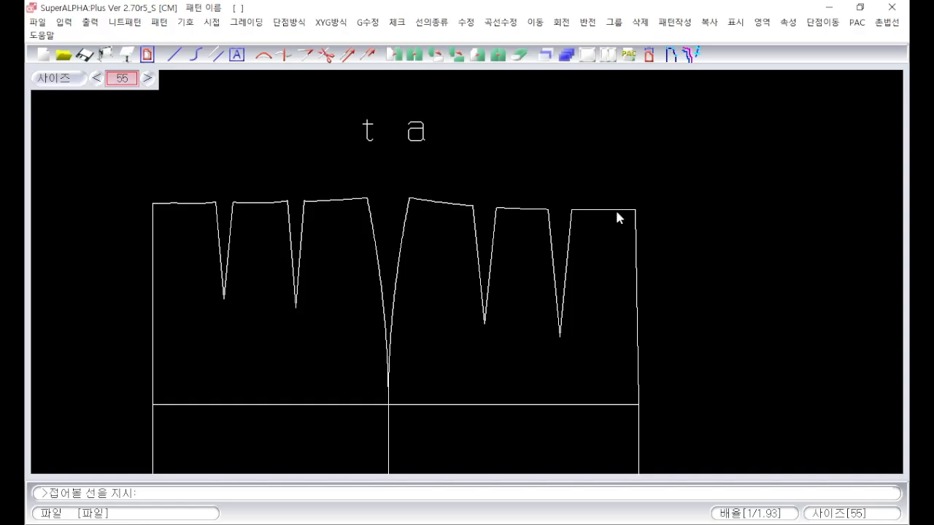
pyautogui.click(532, 209)
pyautogui.click(457, 204)
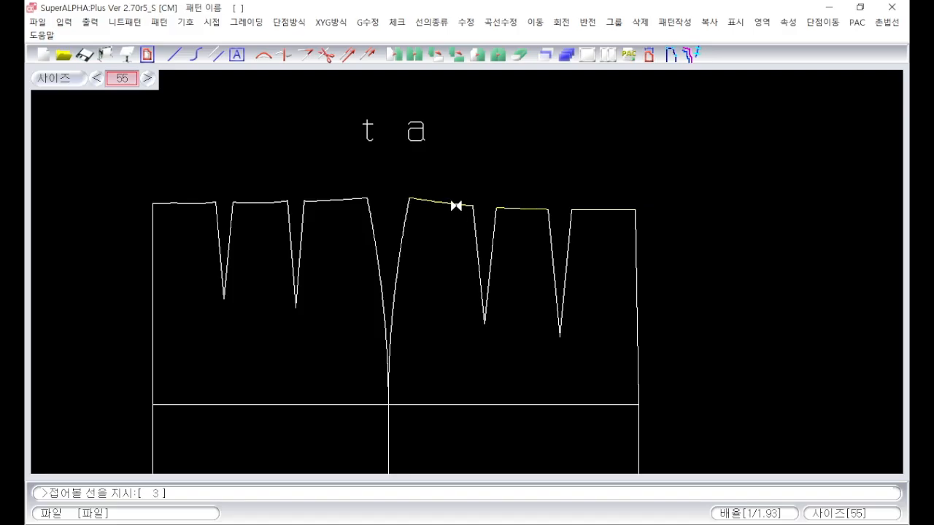
pyautogui.rightClick(547, 268)
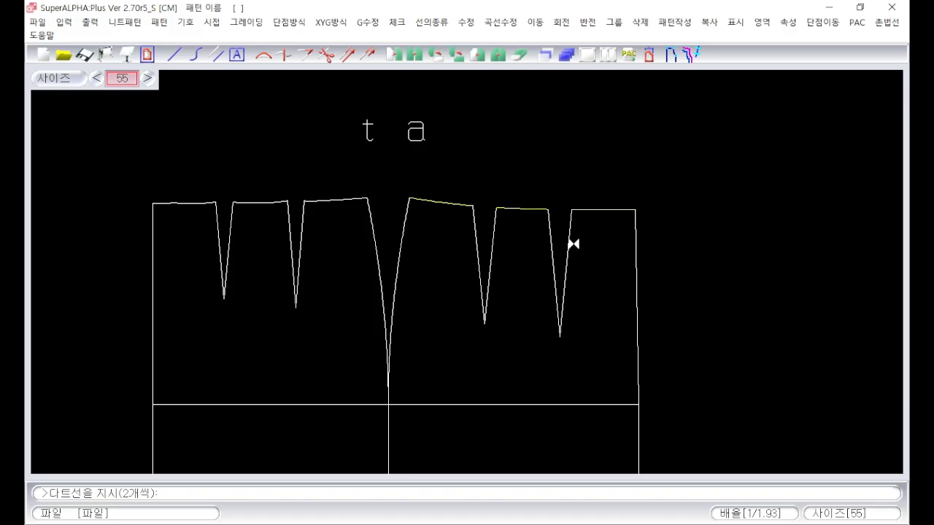
pyautogui.click(567, 246)
pyautogui.click(550, 252)
pyautogui.click(489, 248)
pyautogui.click(478, 252)
pyautogui.rightClick(575, 292)
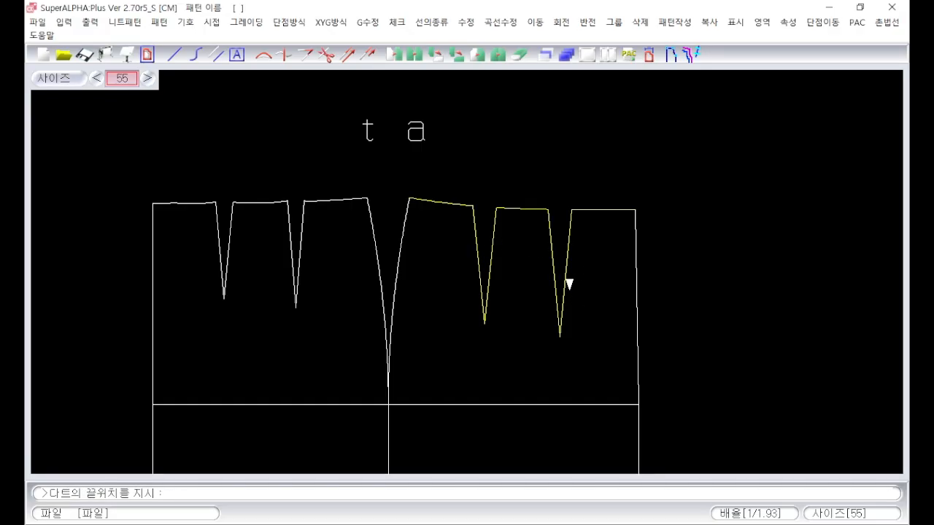
pyautogui.click(560, 330)
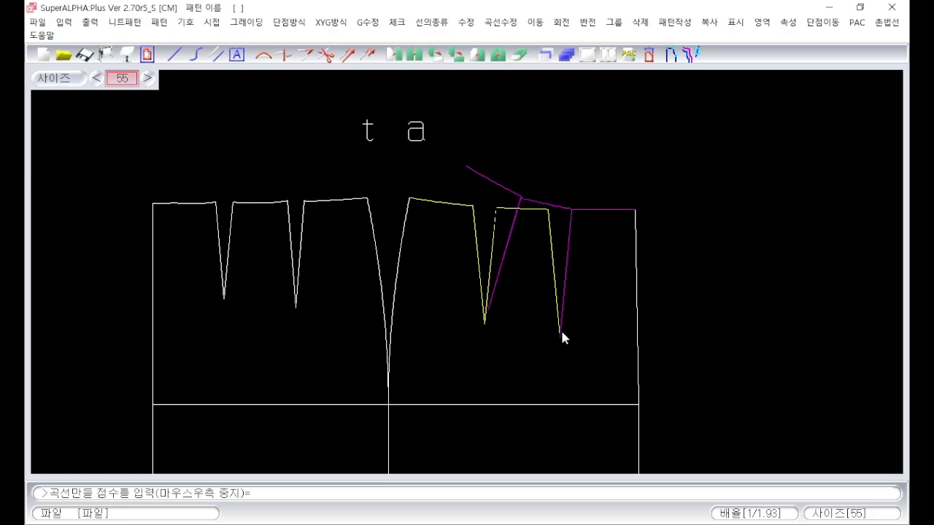
# Smooth the folded right waistline into an 8-point curve, nudge its second and third points slightly downward, and apply it to the waistline segments
pyautogui.press('Return')
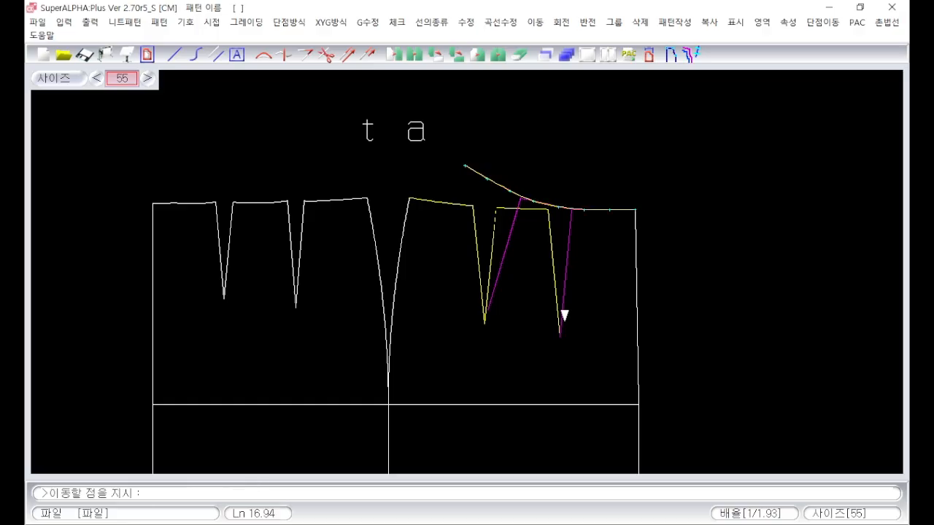
pyautogui.scroll(1, 533, 207)
pyautogui.scroll(2, 467, 266)
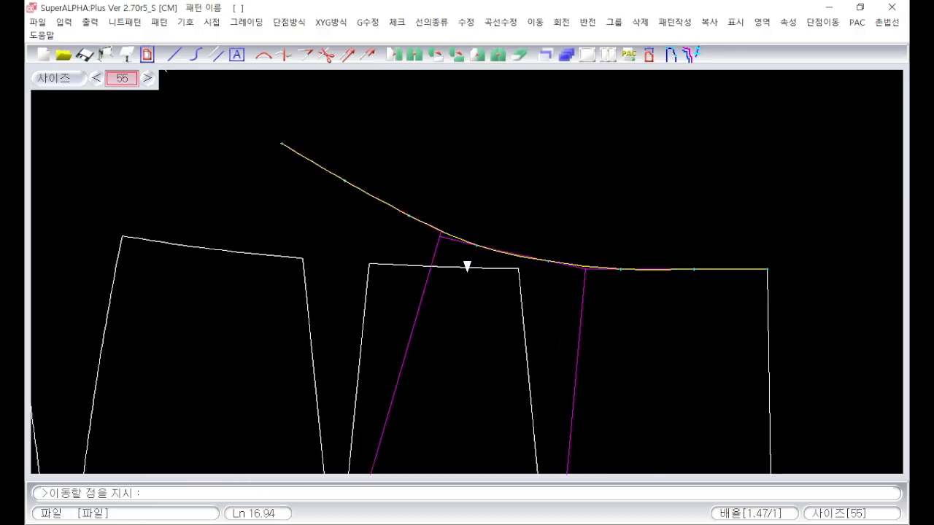
pyautogui.scroll(1, 469, 259)
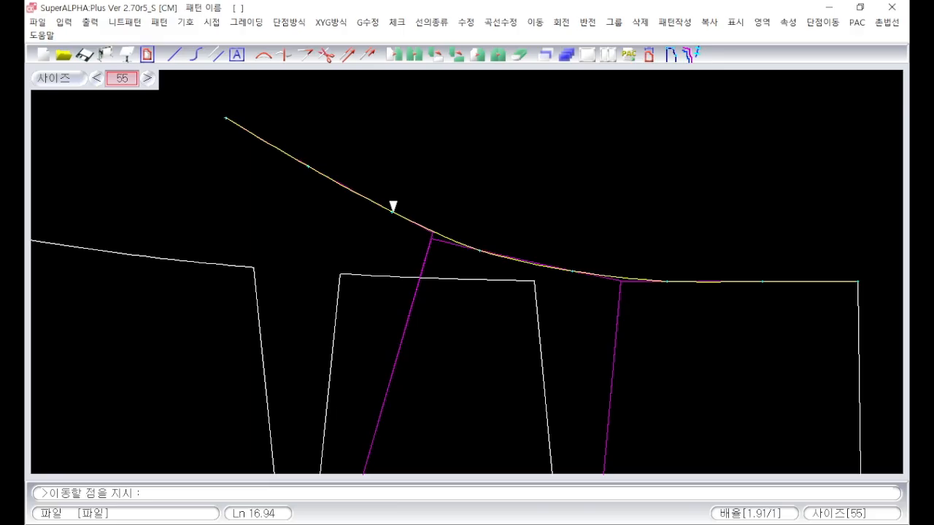
pyautogui.click(393, 209)
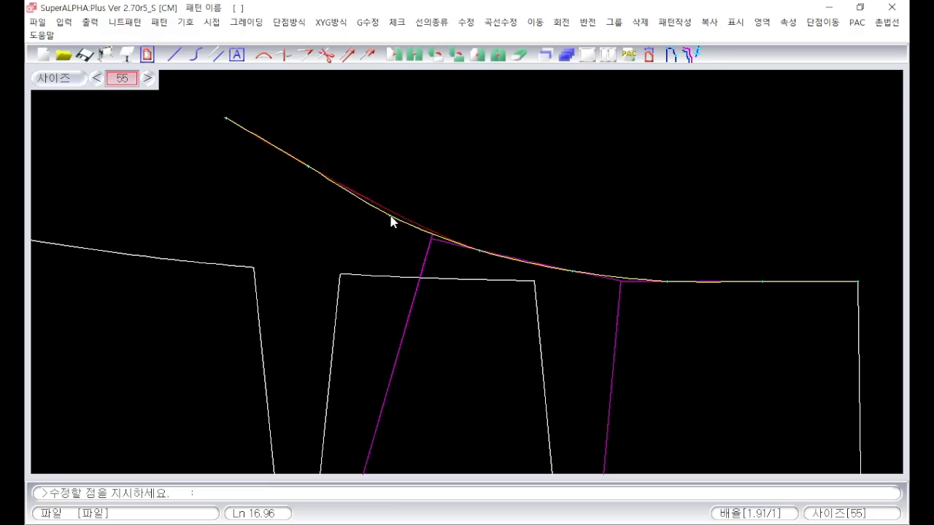
pyautogui.click(307, 171)
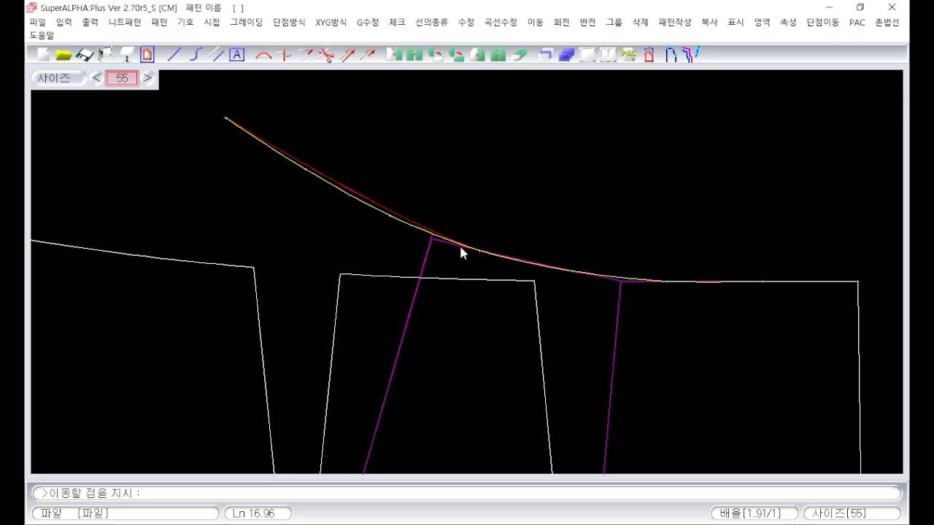
pyautogui.rightClick(501, 281)
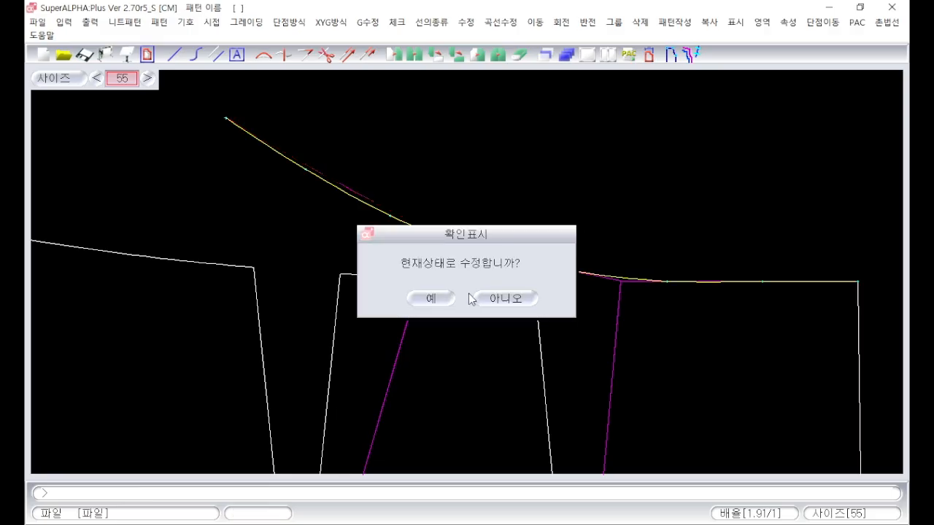
pyautogui.click(444, 297)
pyautogui.scroll(-3, 425, 287)
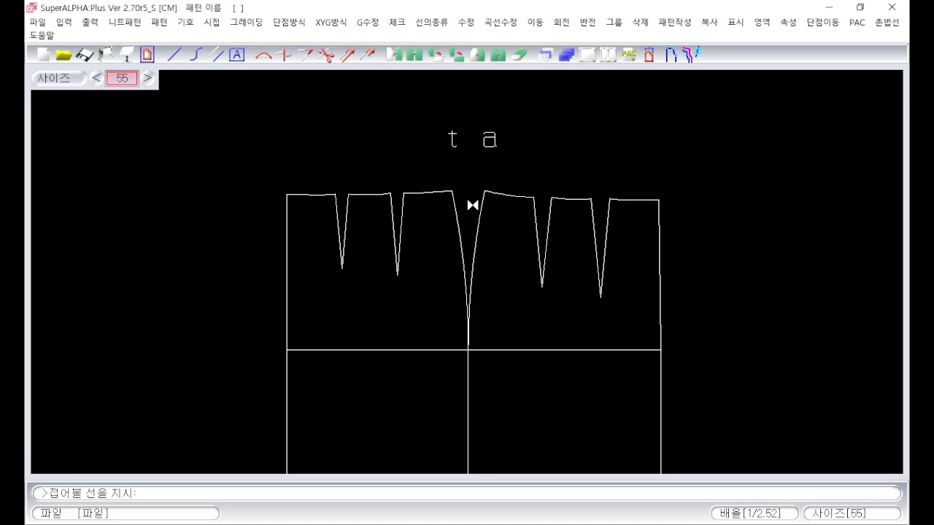
# Change the text label above the pattern from "ta" to "dara"
pyautogui.press('Escape')
pyautogui.write('meme')
pyautogui.press('Return')
pyautogui.click(466, 165)
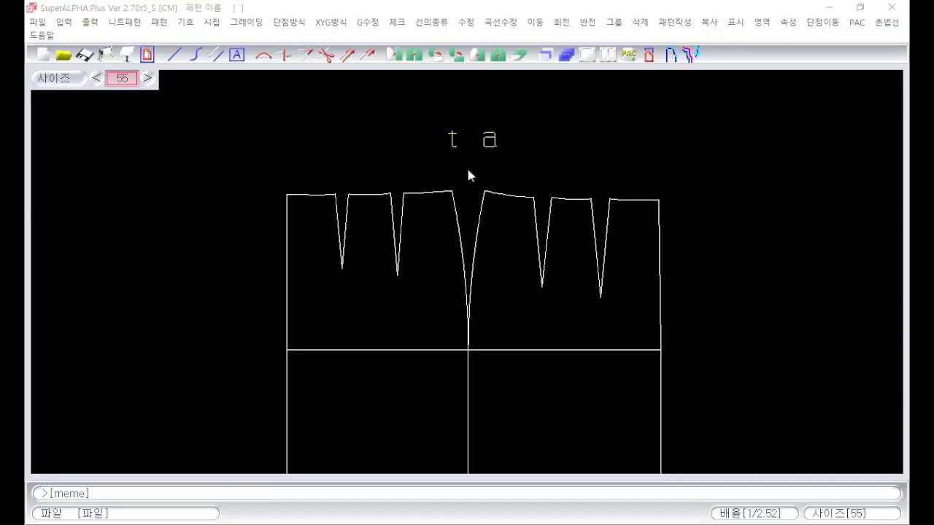
pyautogui.press('BackSpace')
pyautogui.press('BackSpace')
pyautogui.press('BackSpace')
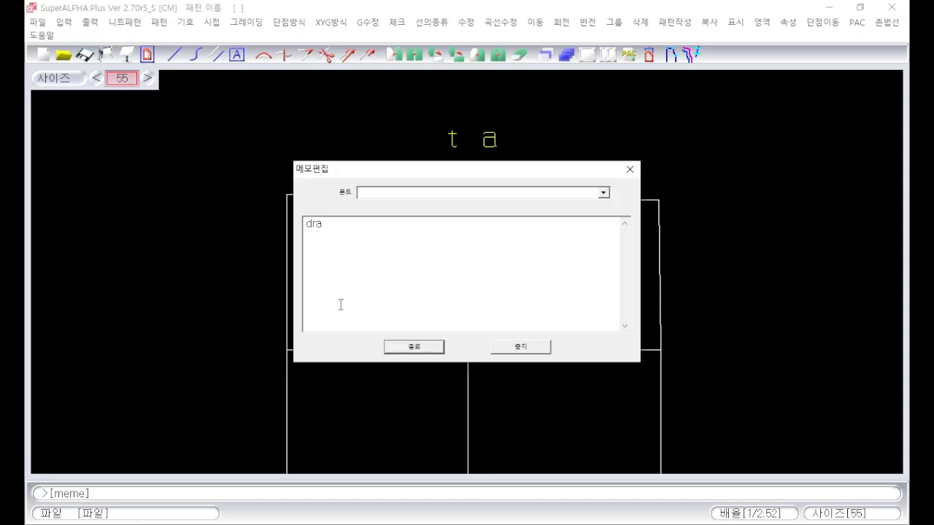
pyautogui.write('dara')
pyautogui.click(397, 348)
pyautogui.press('Escape')
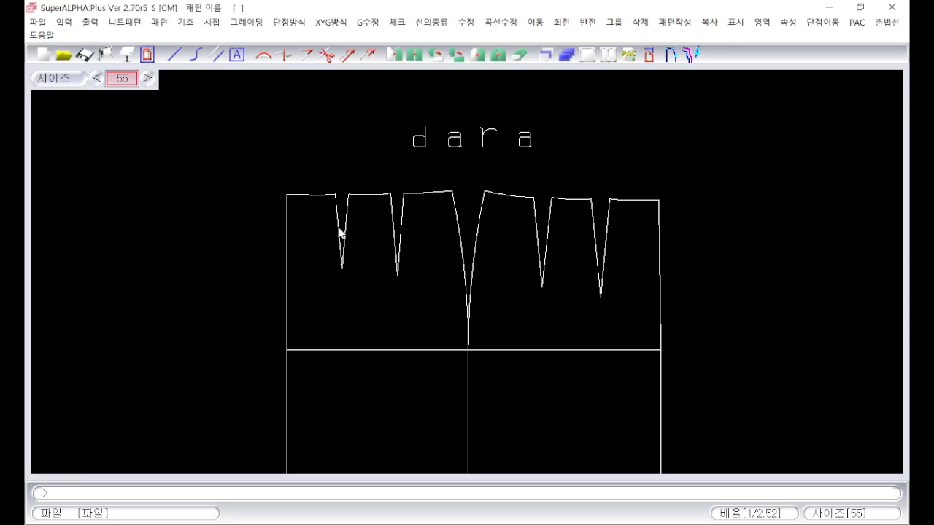
# Add the centre fold lines and top caps to the left half's two darts with the dara command, using their legs and adjacent waistline segments
pyautogui.write('dara')
pyautogui.press('Return')
pyautogui.scroll(1, 344, 216)
pyautogui.scroll(1, 467, 272)
pyautogui.click(453, 265)
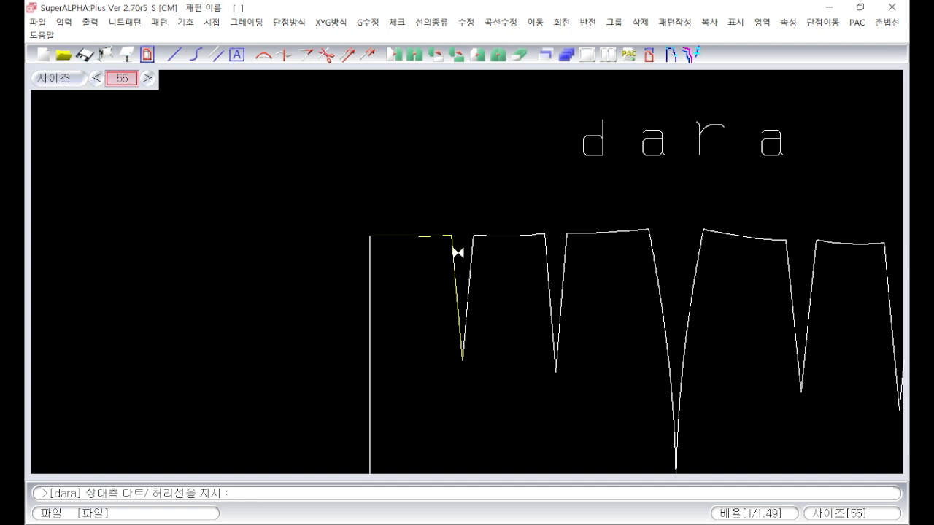
pyautogui.click(488, 239)
pyautogui.click(547, 252)
pyautogui.click(525, 235)
pyautogui.click(577, 235)
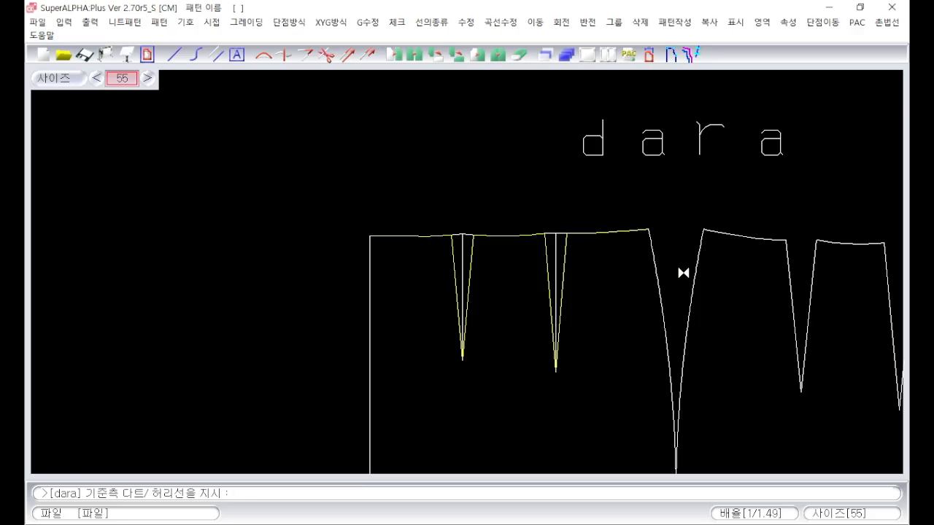
# Add the centre fold lines and top caps to the right half's two darts, using their legs and adjacent waistline segments
pyautogui.scroll(-2, 715, 276)
pyautogui.scroll(1, 701, 289)
pyautogui.click(504, 252)
pyautogui.click(513, 231)
pyautogui.click(465, 228)
pyautogui.click(446, 228)
pyautogui.click(386, 227)
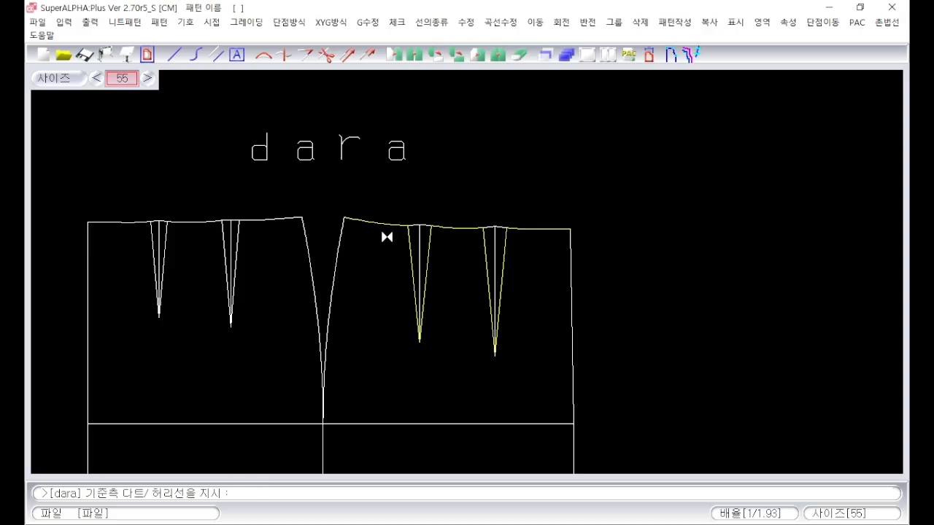
pyautogui.rightClick(402, 293)
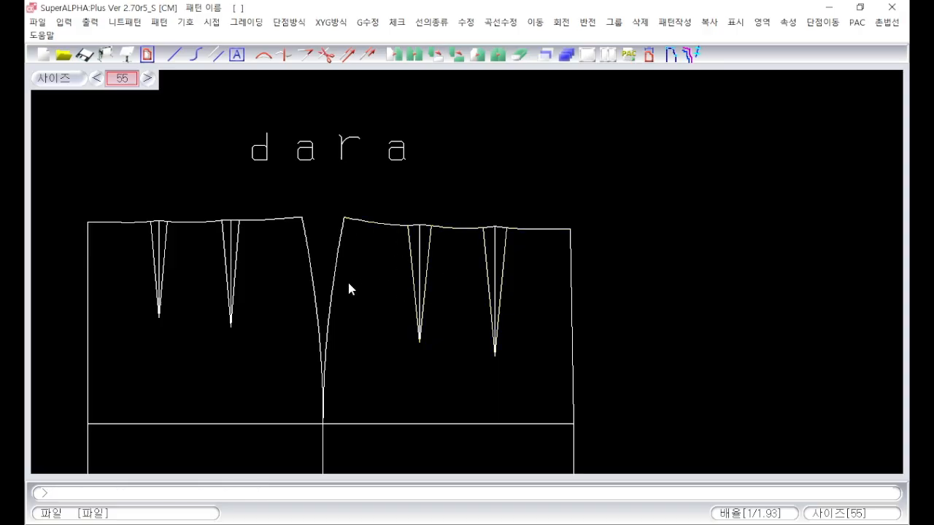
# Shift the tip of the left half's outer dart 0.2 cm to the right with the er command
pyautogui.scroll(-5, 348, 289)
pyautogui.scroll(1, 454, 336)
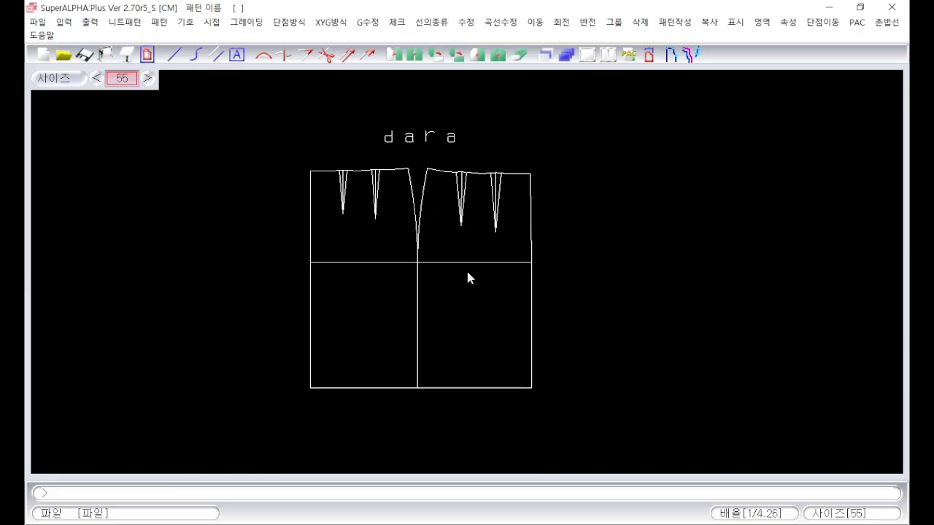
pyautogui.scroll(1, 437, 213)
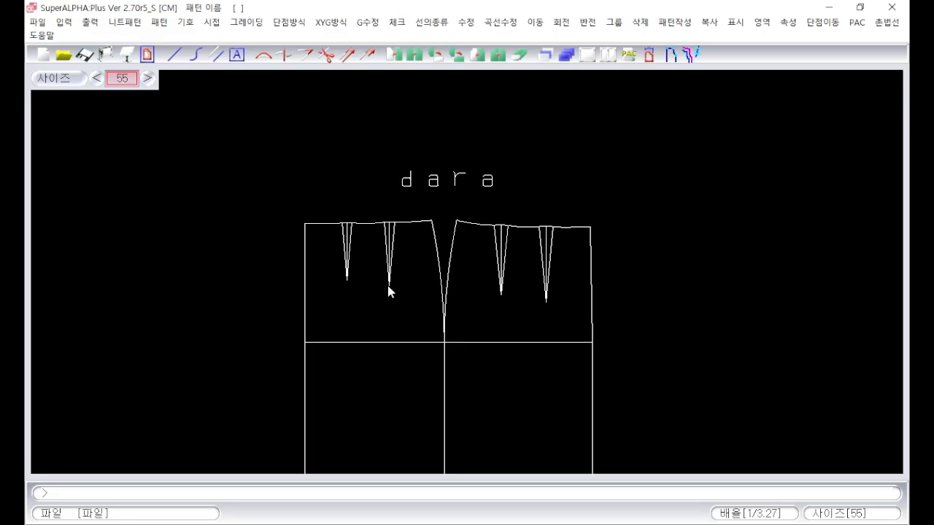
pyautogui.press('z')
pyautogui.click(261, 167)
pyautogui.click(653, 380)
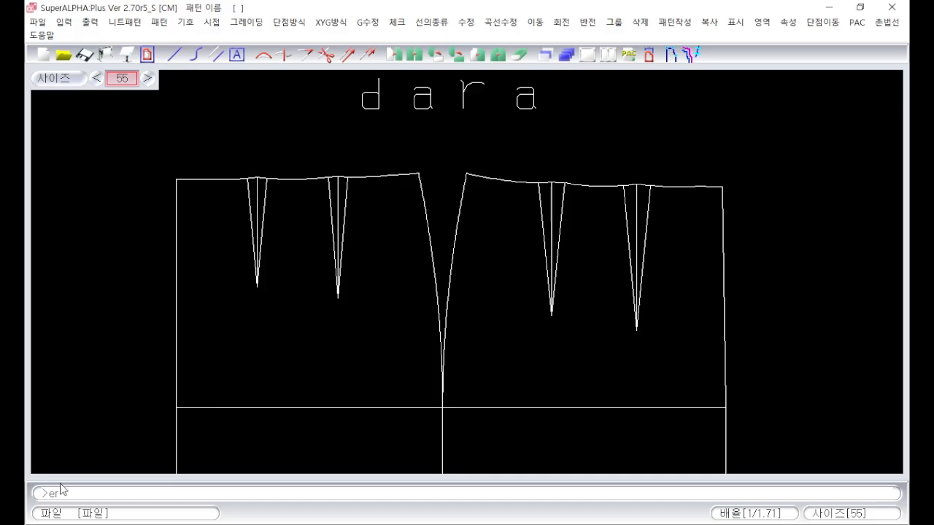
pyautogui.press('Return')
pyautogui.click(236, 266)
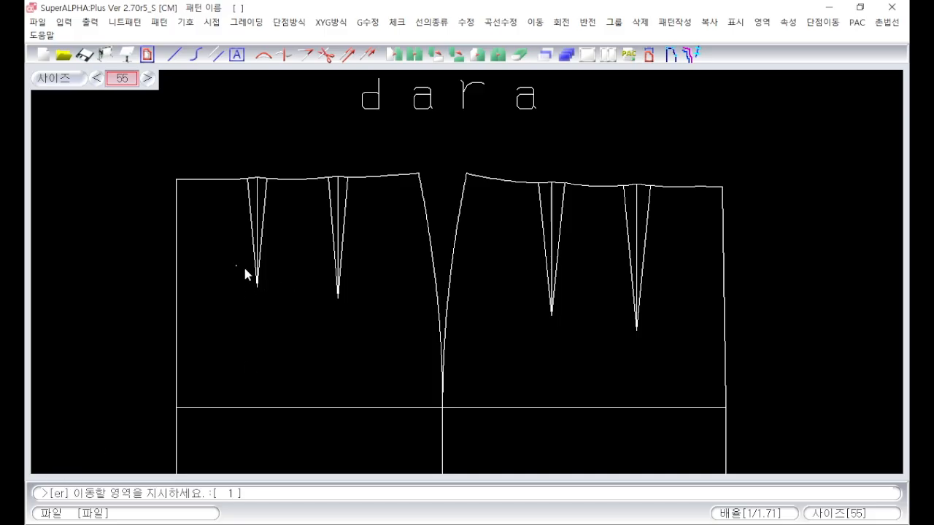
pyautogui.click(282, 305)
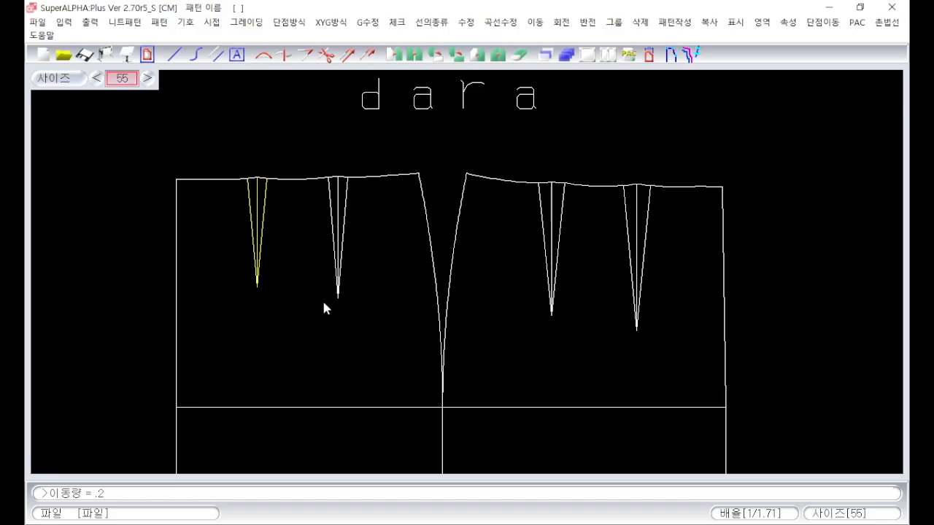
pyautogui.press('Return')
# Shift the tip of the left half's inner dart slightly to the right
pyautogui.click(325, 273)
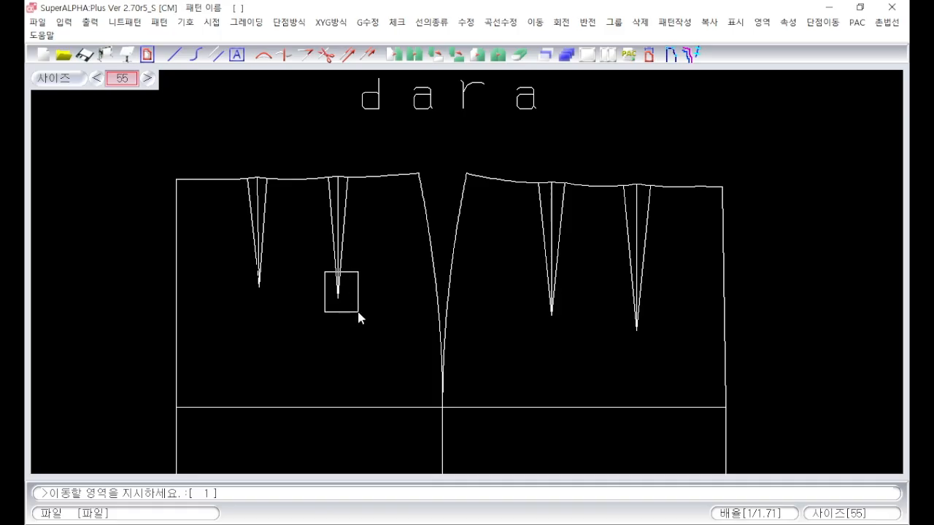
pyautogui.click(357, 311)
pyautogui.press('Return')
pyautogui.press('Escape')
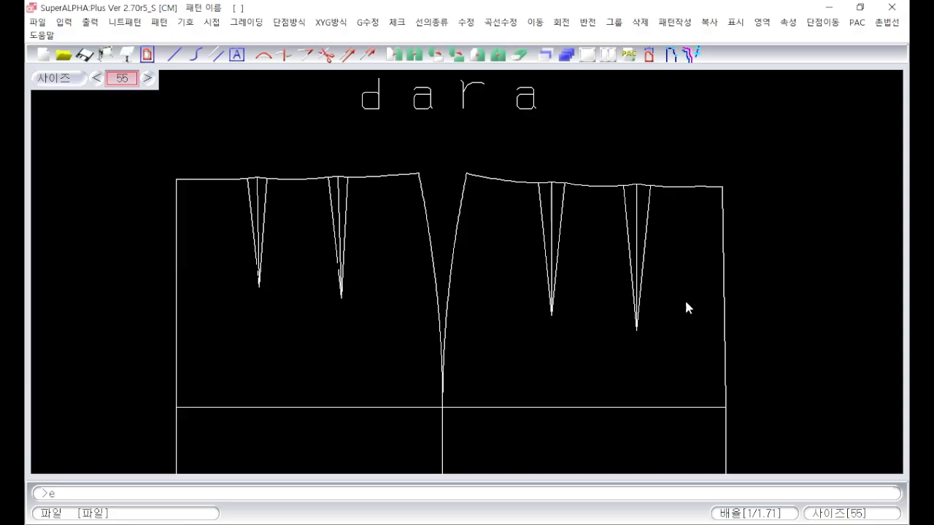
# Shift the right half's dart tips to the left with the el command, 0.2 cm for the outer dart and 0.3 cm for the inner one
pyautogui.press('Return')
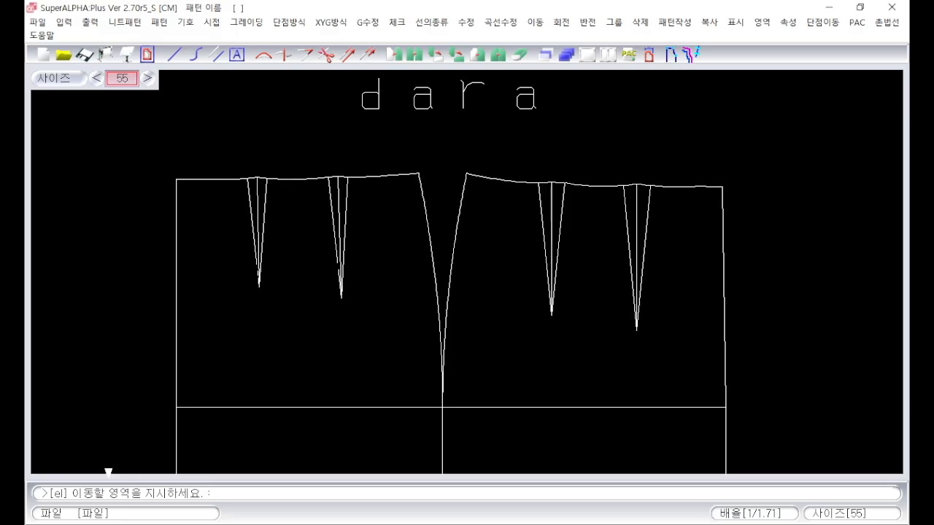
pyautogui.click(608, 305)
pyautogui.click(692, 369)
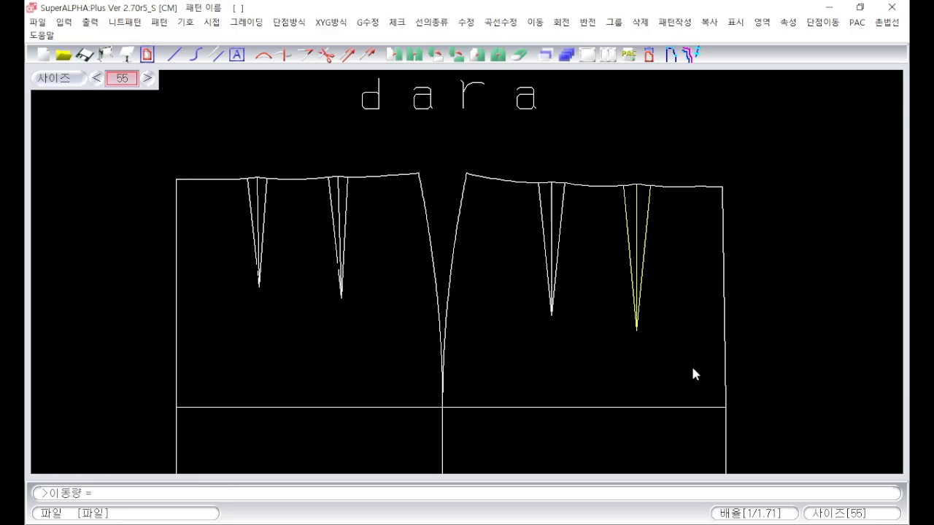
pyautogui.write('.2')
pyautogui.press('Return')
pyautogui.click(529, 278)
pyautogui.click(571, 331)
pyautogui.write('.2')
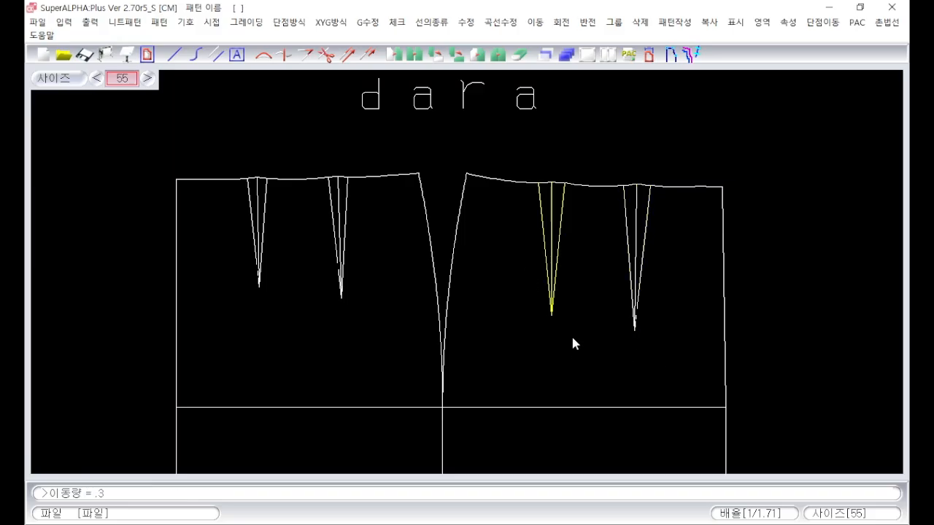
pyautogui.press('Return')
pyautogui.rightClick(576, 343)
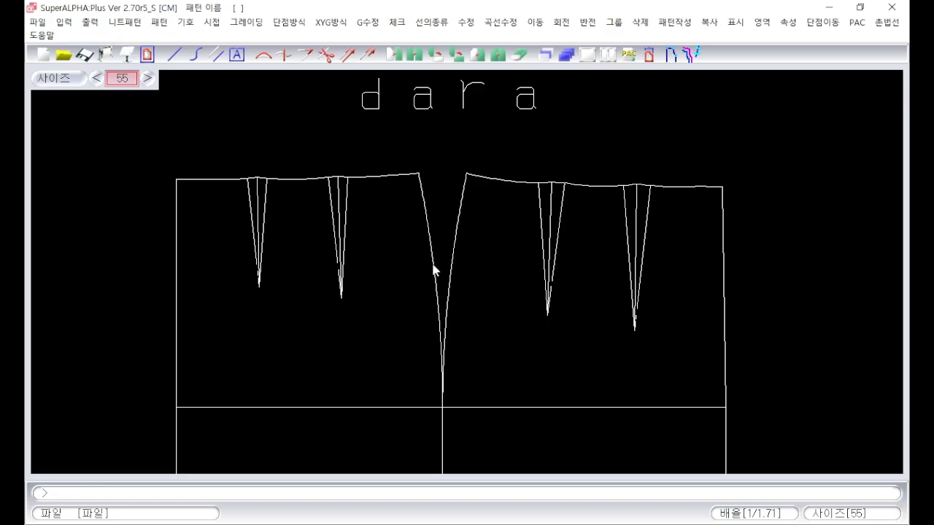
# Draw a horizontal tick extending 1 cm to each side of the left half's outer dart tip with the lh command
pyautogui.press('v')
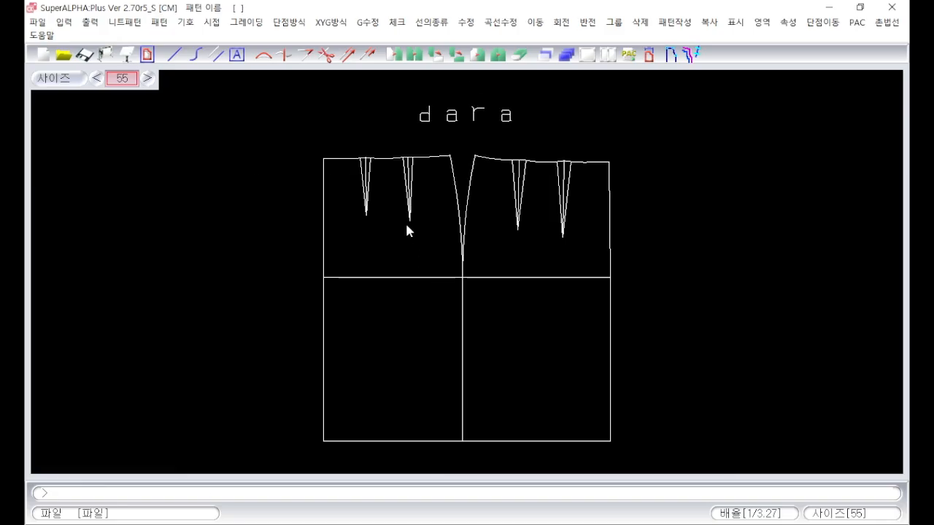
pyautogui.press('z')
pyautogui.click(294, 135)
pyautogui.click(652, 284)
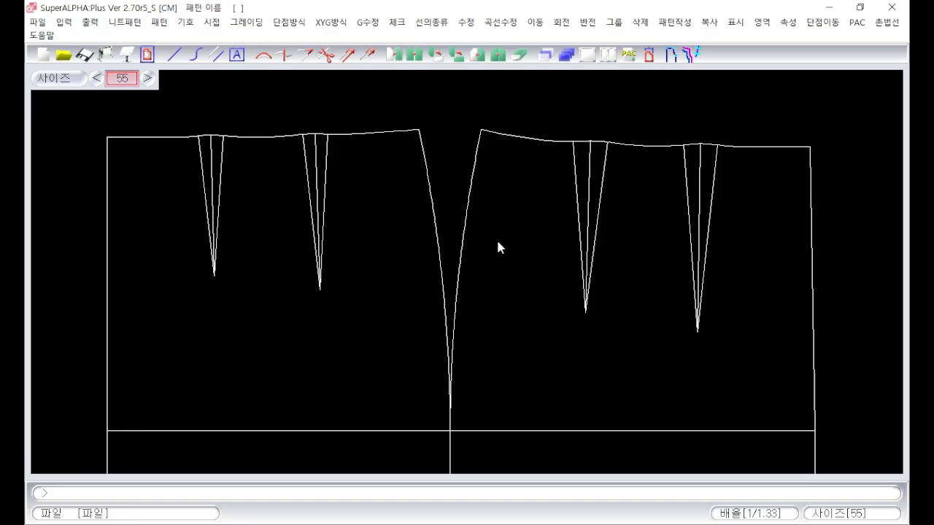
pyautogui.press('Return')
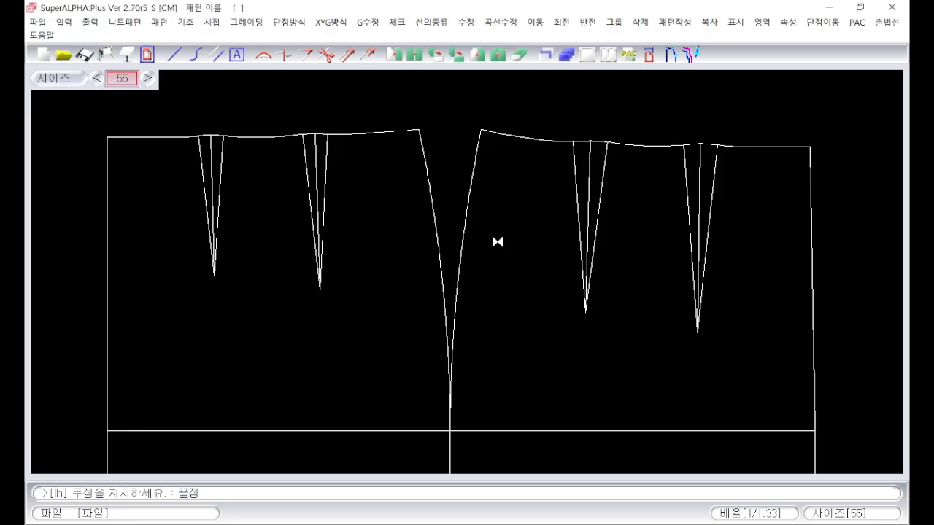
pyautogui.click(218, 239)
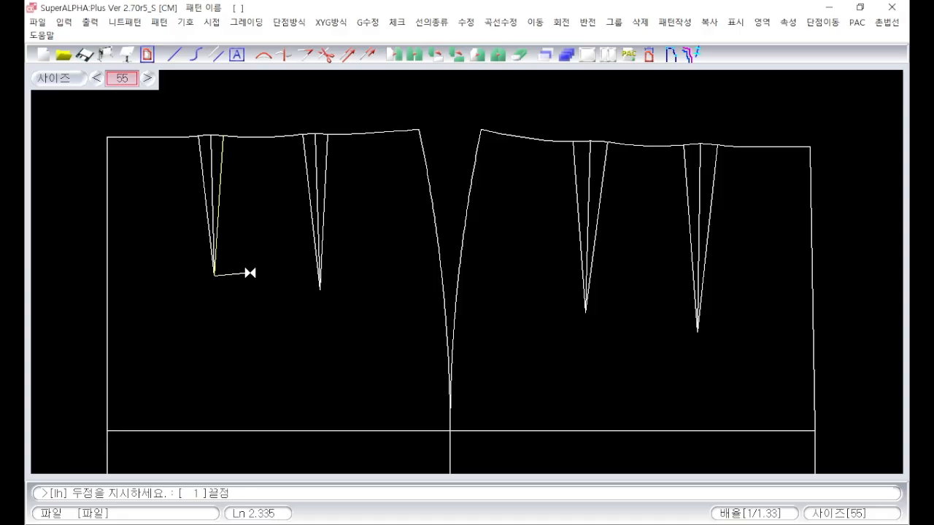
pyautogui.write('x')
pyautogui.press('Return')
pyautogui.click(211, 257)
pyautogui.write('x-1')
pyautogui.press('Return')
# Draw a horizontal tick extending 1 cm to each side of the left half's inner dart tip
pyautogui.click(322, 258)
pyautogui.press('Return')
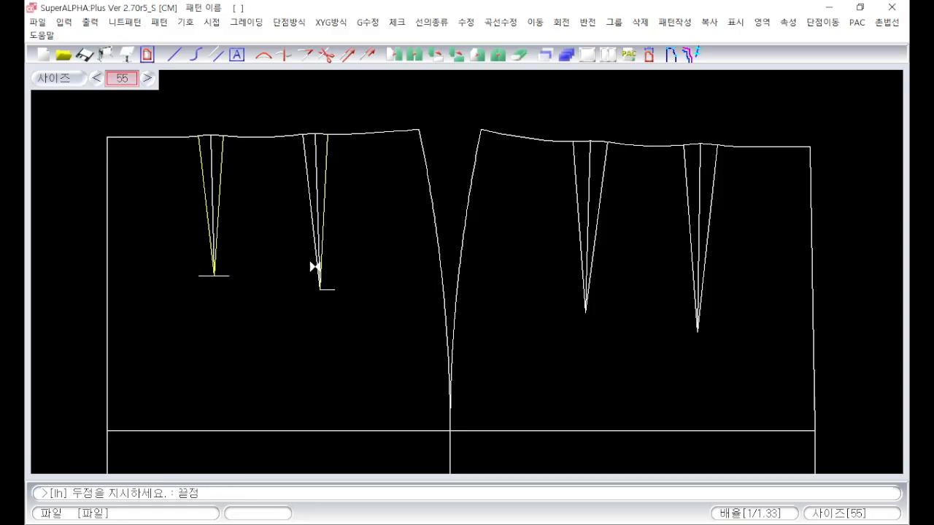
pyautogui.write('x-1')
pyautogui.press('Return')
# Draw a horizontal tick extending 1 cm to each side of the right half's inner dart tip
pyautogui.click(584, 299)
pyautogui.write('x')
pyautogui.press('Return')
pyautogui.click(583, 298)
pyautogui.write('x-1')
pyautogui.press('Return')
# Draw a horizontal tick extending 1 cm to each side of the right half's outer dart tip
pyautogui.click(696, 303)
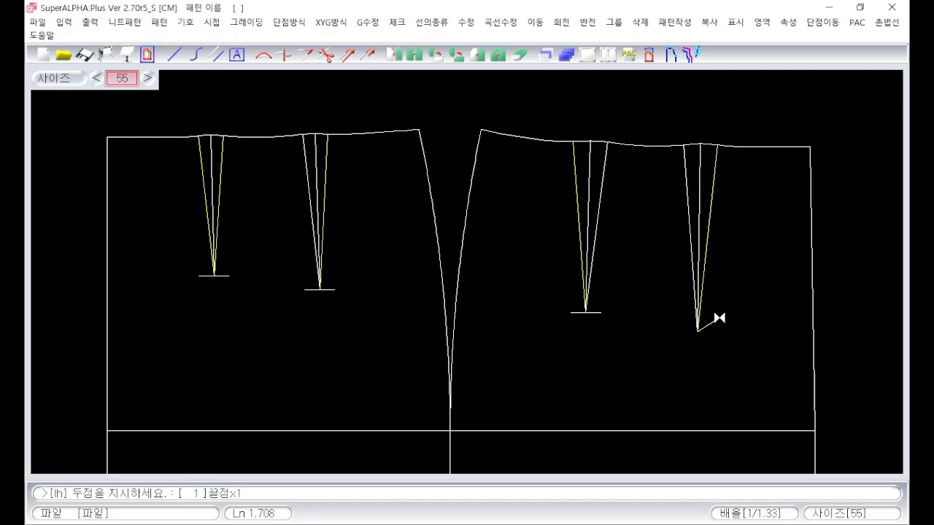
pyautogui.write('x')
pyautogui.press('Return')
pyautogui.write('x-1')
pyautogui.press('Return')
pyautogui.press('Escape')
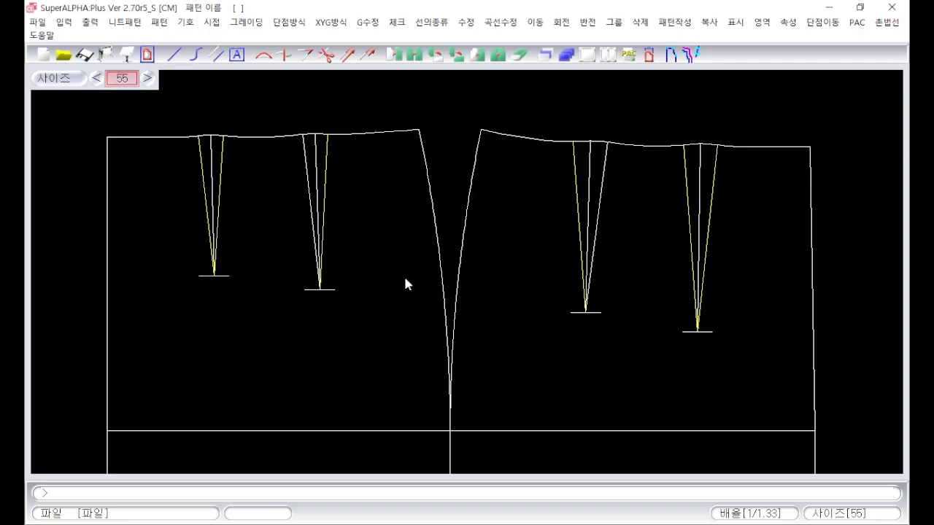
# Draw a vertical line outside the right half's outer edge, spanning from the hip line level to the hem level
pyautogui.scroll(-1, 400, 279)
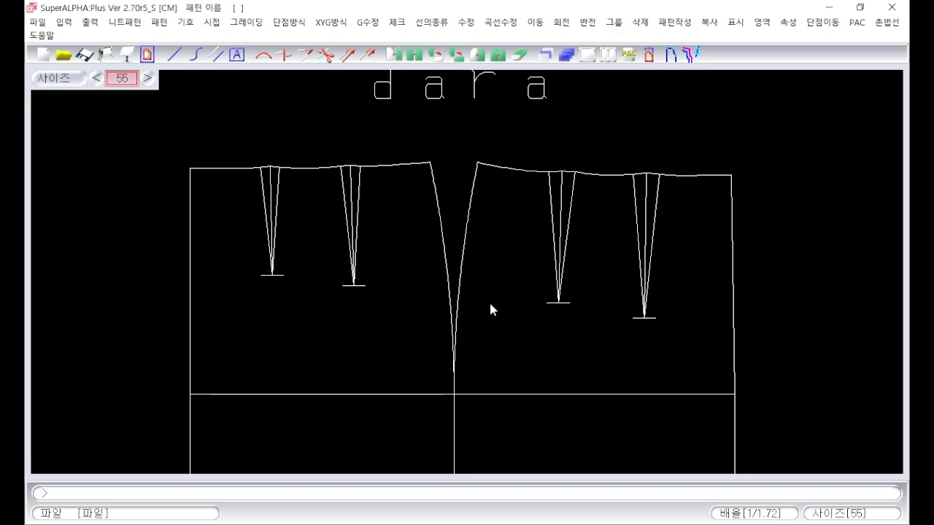
pyautogui.scroll(-1, 463, 302)
pyautogui.scroll(-2, 479, 313)
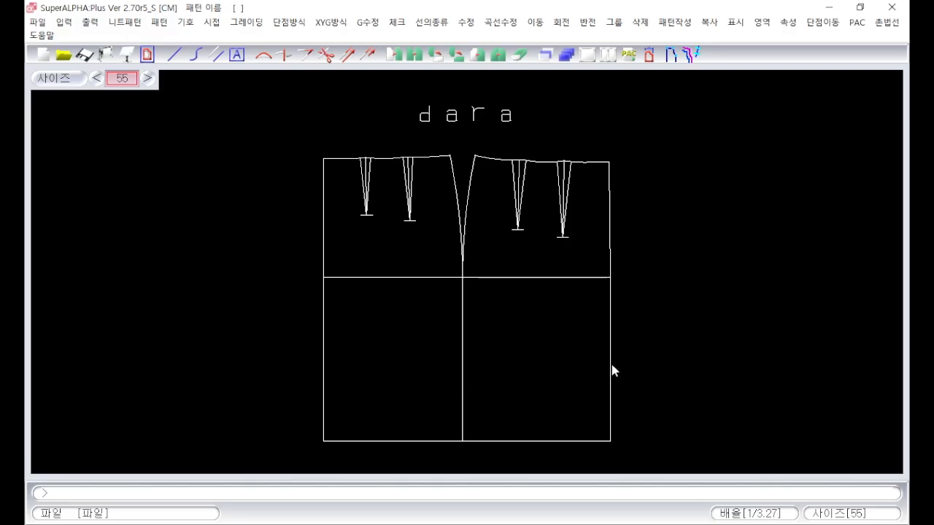
pyautogui.click(620, 430)
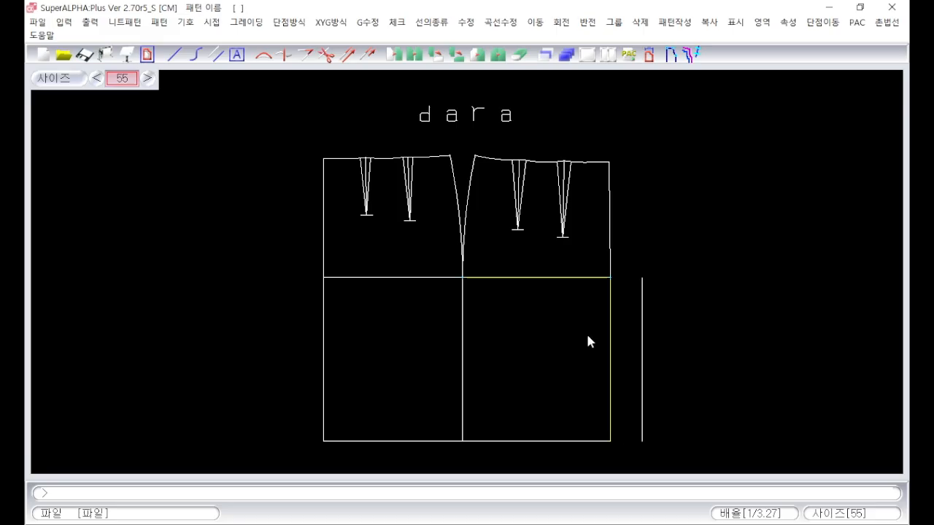
# Draw a horizontal line from the right half's outer edge, 18 cm below the hip line, across to the outside vertical line
pyautogui.press('Return')
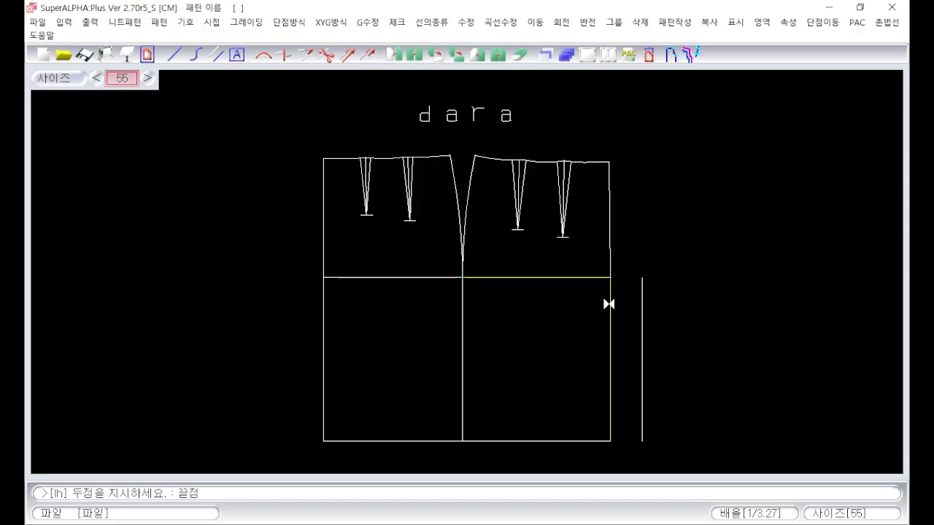
pyautogui.write('18')
pyautogui.press('Return')
pyautogui.click(610, 294)
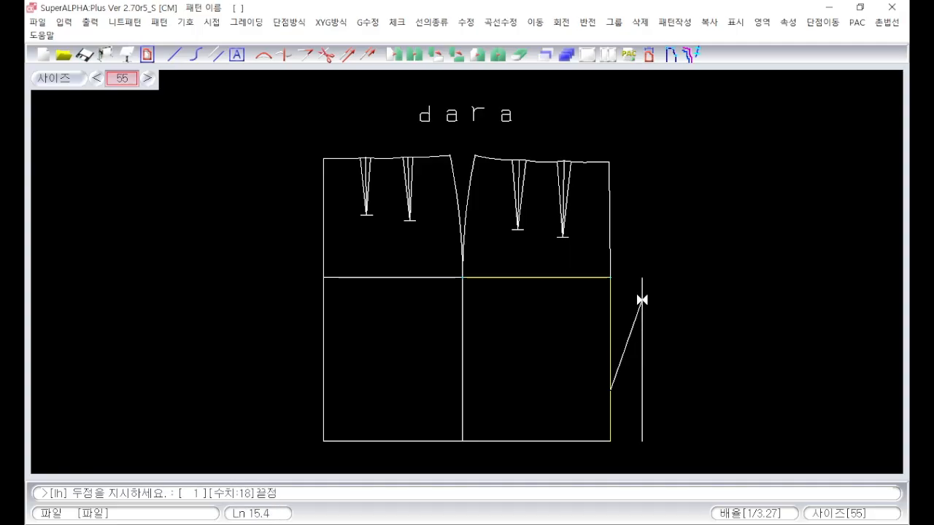
pyautogui.click(645, 389)
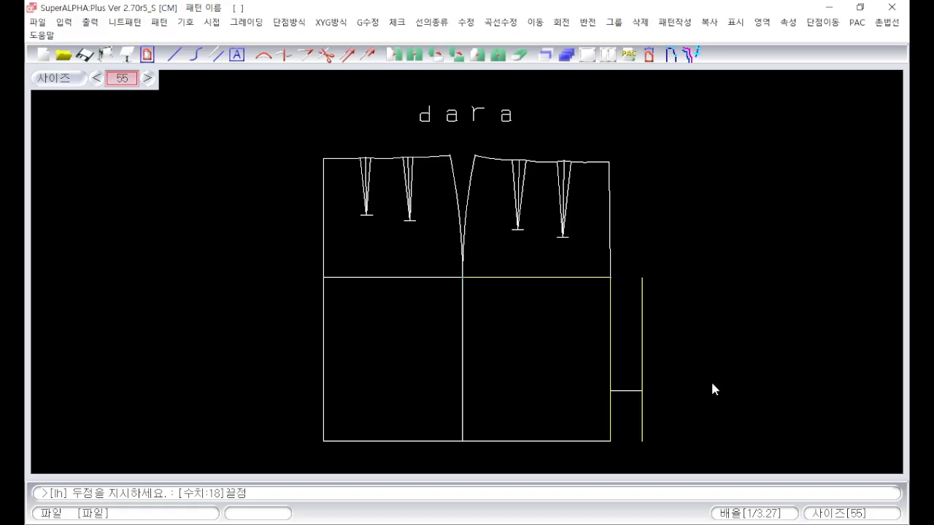
pyautogui.press('Escape')
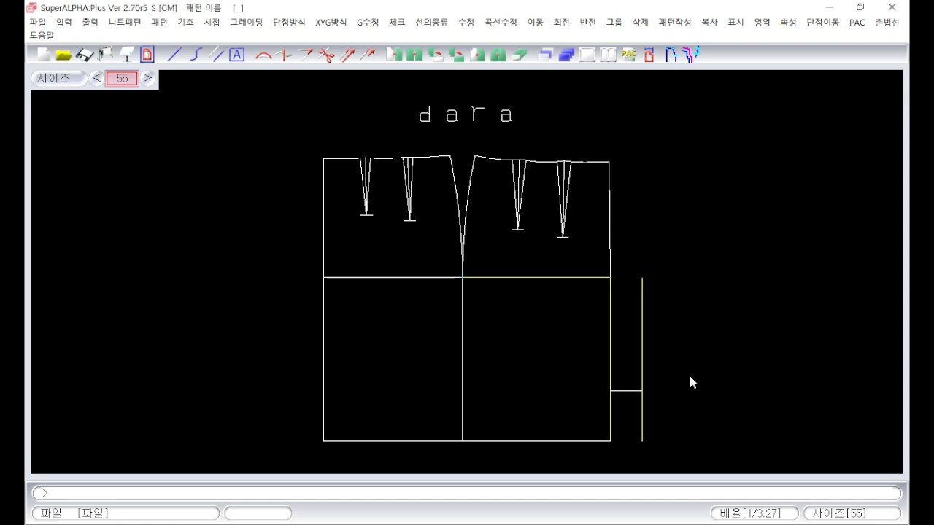
# Form the vent's corners by joining the outside vertical line with the hem line and with the horizontal vent line
pyautogui.press('Return')
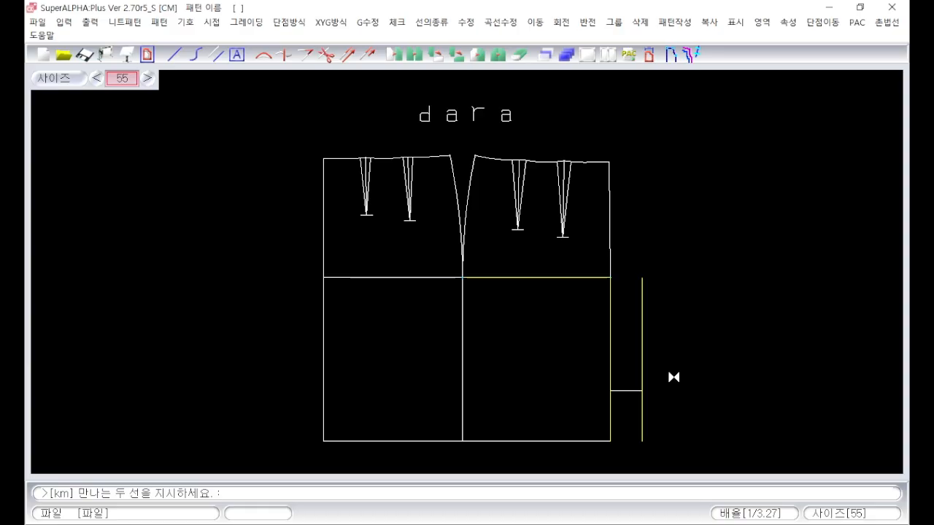
pyautogui.click(643, 434)
pyautogui.click(592, 442)
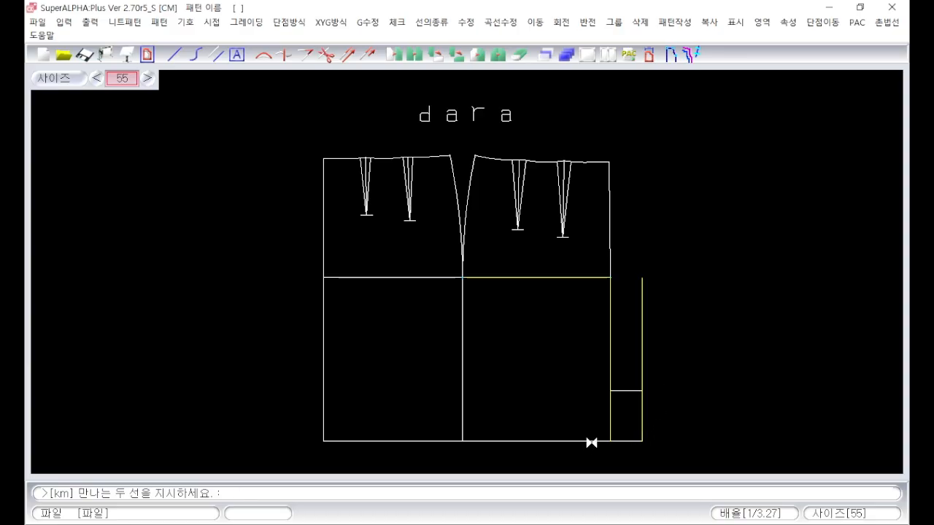
pyautogui.click(643, 290)
pyautogui.click(632, 391)
pyautogui.rightClick(656, 360)
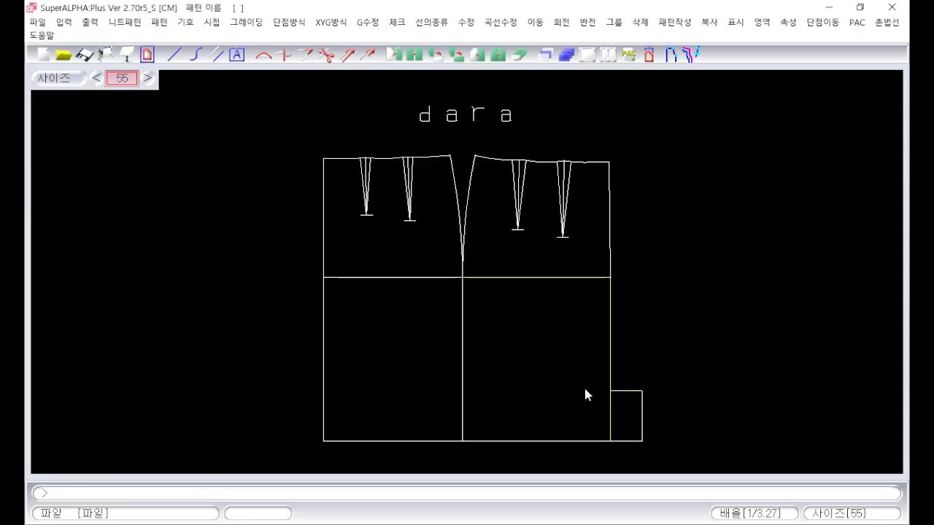
# Extend the horizontal vent line's inner end by 2 cm past the right half's outer edge
pyautogui.click(635, 392)
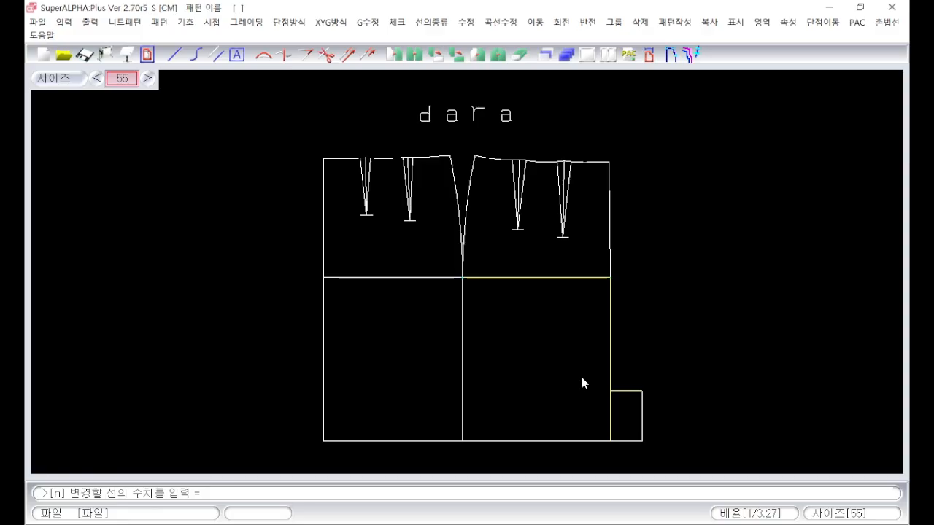
pyautogui.write('2')
pyautogui.press('Return')
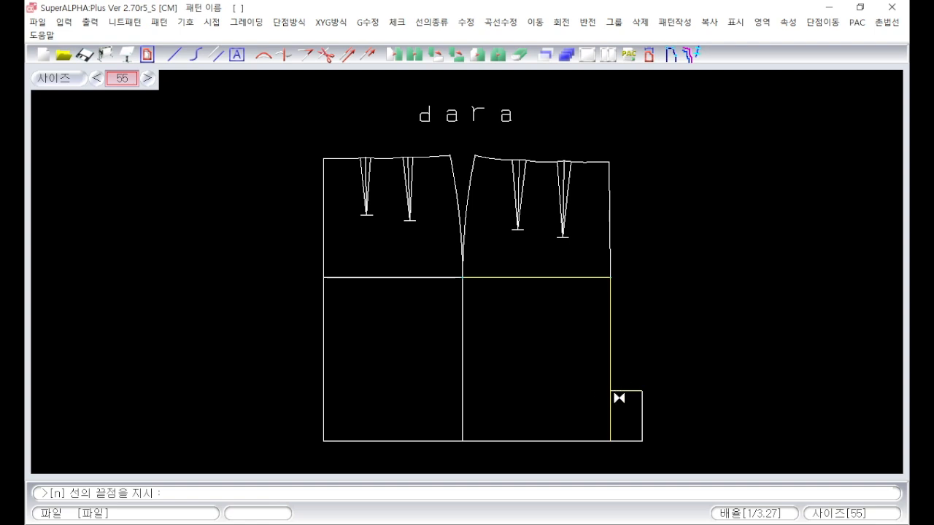
pyautogui.scroll(1, 620, 392)
pyautogui.scroll(1, 464, 271)
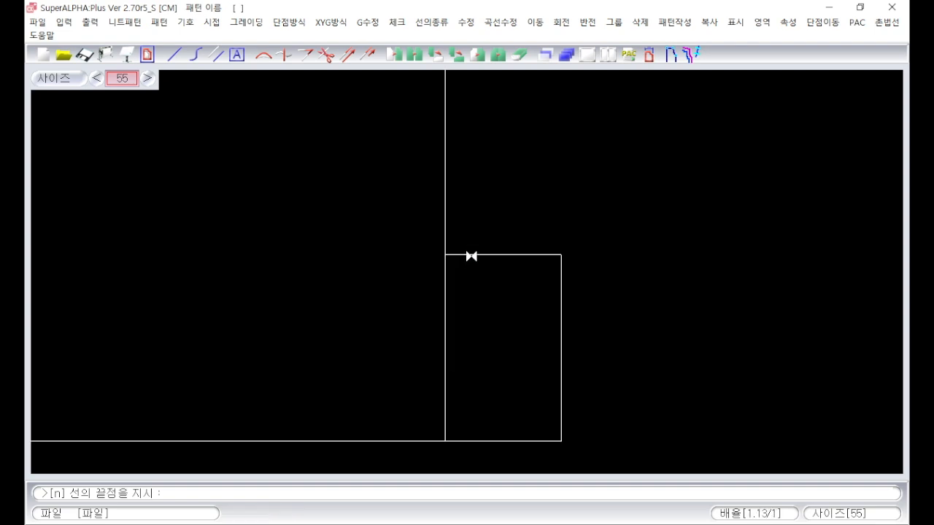
pyautogui.click(471, 255)
pyautogui.click(485, 278)
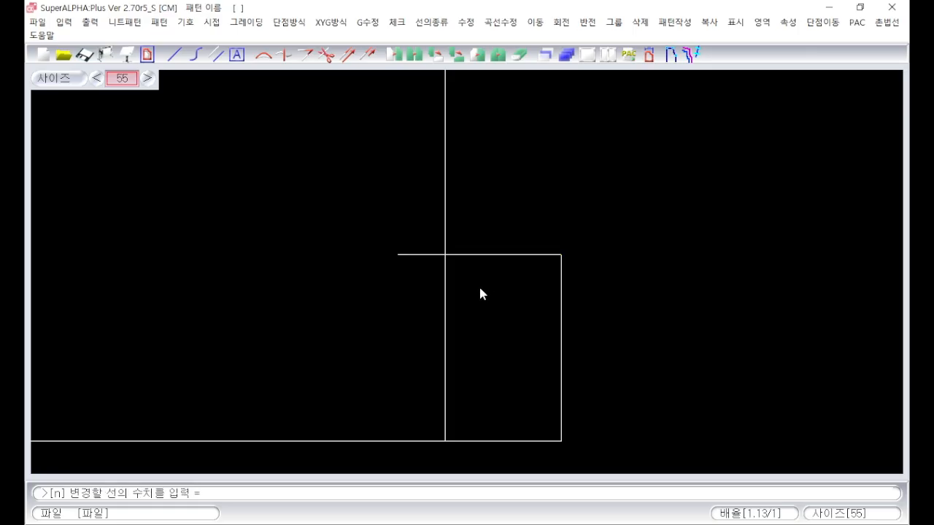
pyautogui.scroll(-2, 467, 234)
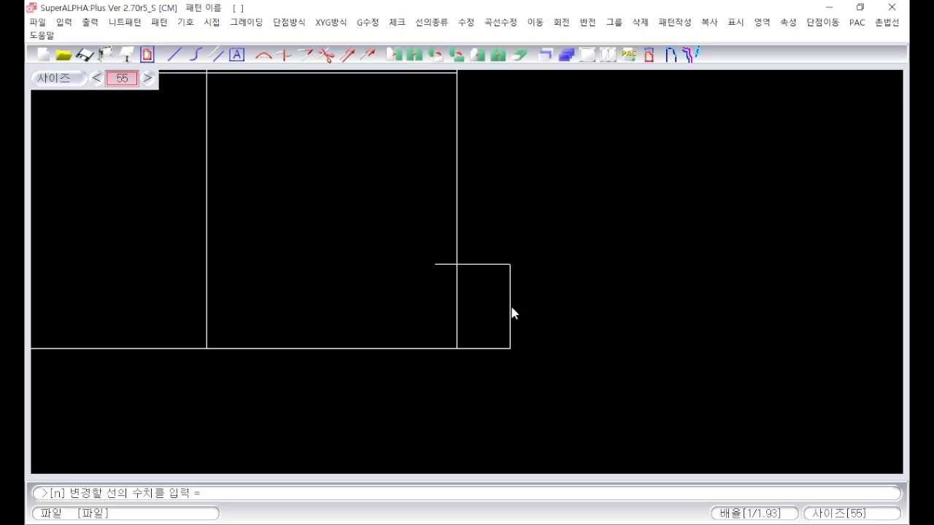
pyautogui.press('Escape')
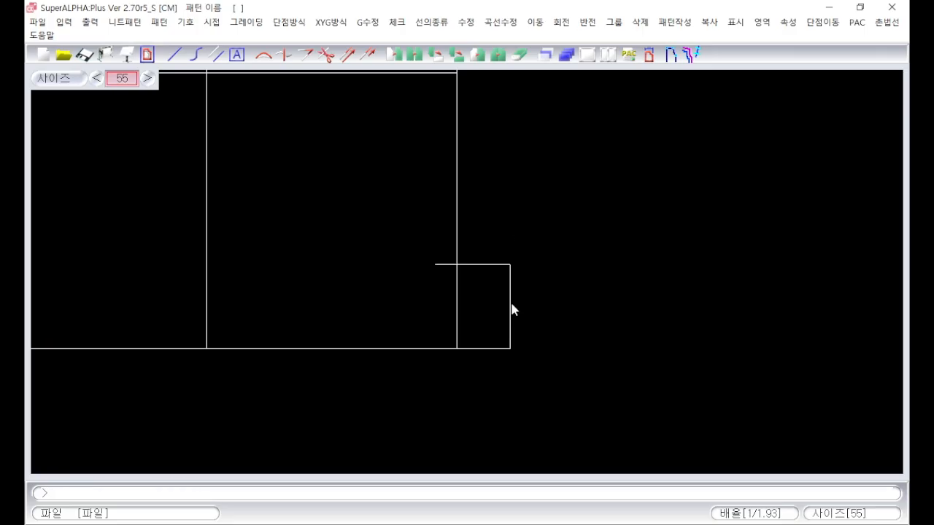
# Extend the vent's outside vertical line upward by 2.5 cm beyond the horizontal vent line
pyautogui.write('n')
pyautogui.press('Return')
pyautogui.write('25')
pyautogui.press('Return')
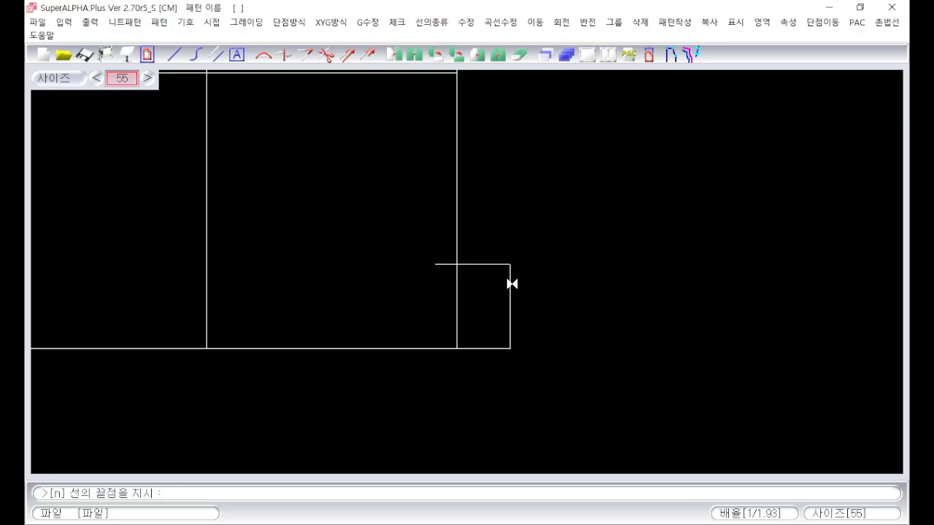
pyautogui.click(509, 284)
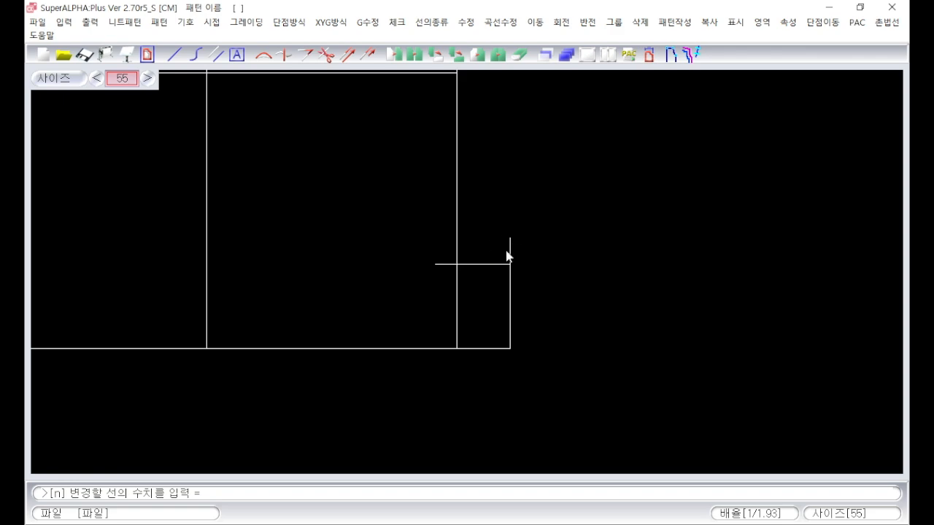
# Cut the right half's outer edge line where the horizontal vent line crosses it
pyautogui.click(455, 205)
pyautogui.scroll(-1, 465, 217)
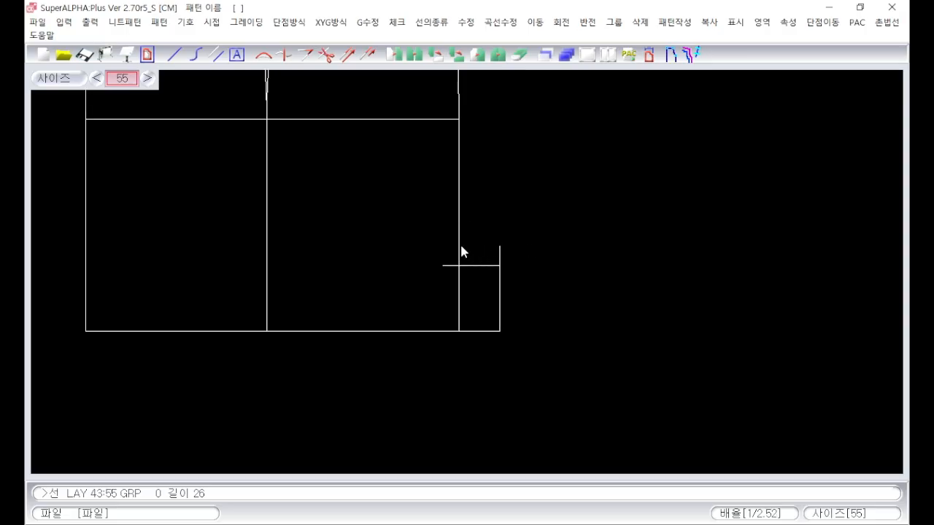
pyautogui.write('c')
pyautogui.press('Return')
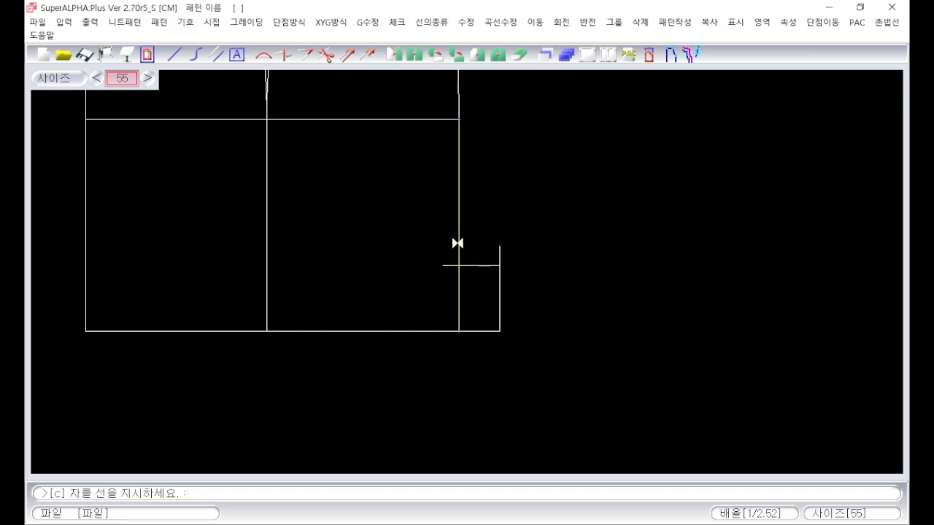
pyautogui.click(458, 245)
pyautogui.rightClick(479, 254)
pyautogui.click(478, 265)
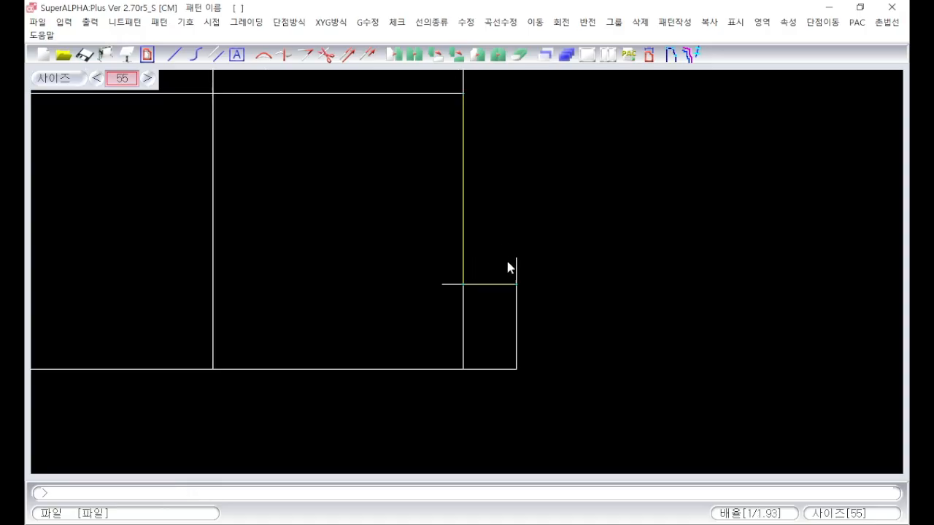
# Draw a slanted line from the vent's upper outside end to the right half's outer edge, 5 cm above the horizontal vent line
pyautogui.write('l')
pyautogui.press('Return')
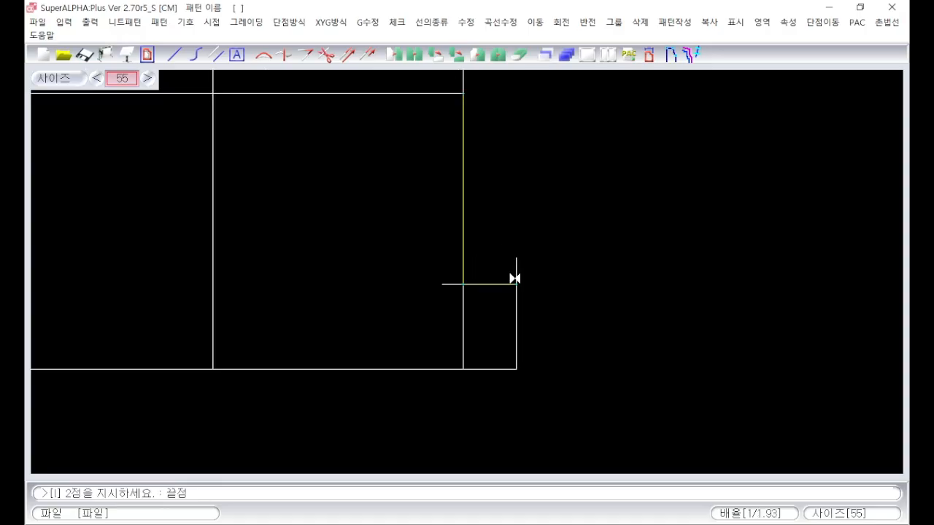
pyautogui.click(517, 257)
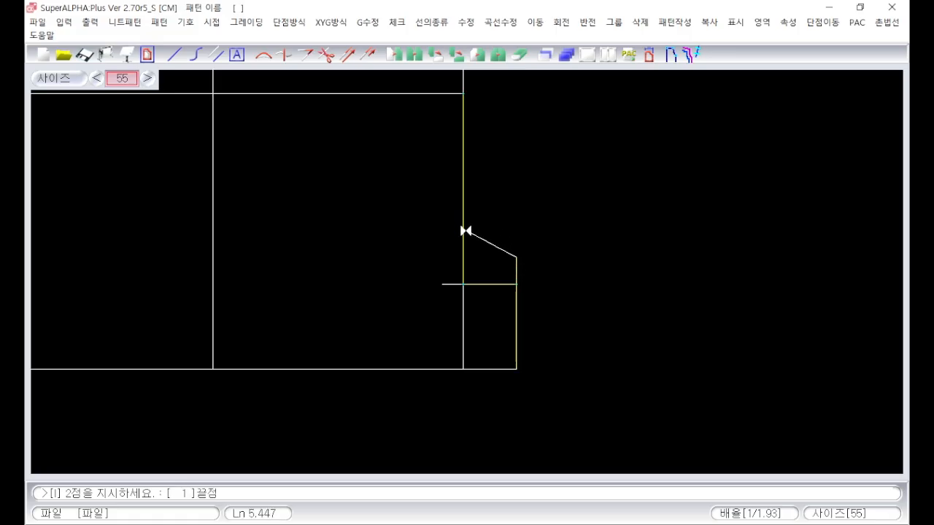
pyautogui.write('5')
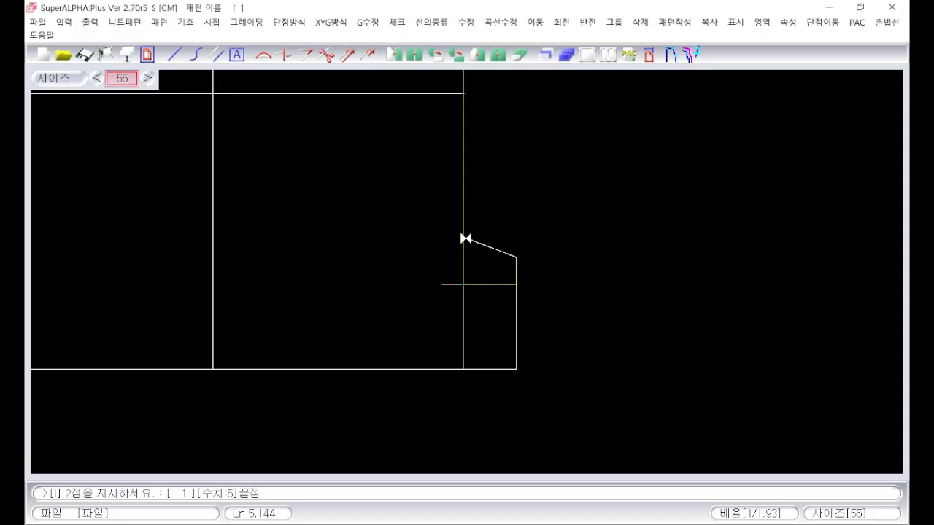
pyautogui.click(464, 238)
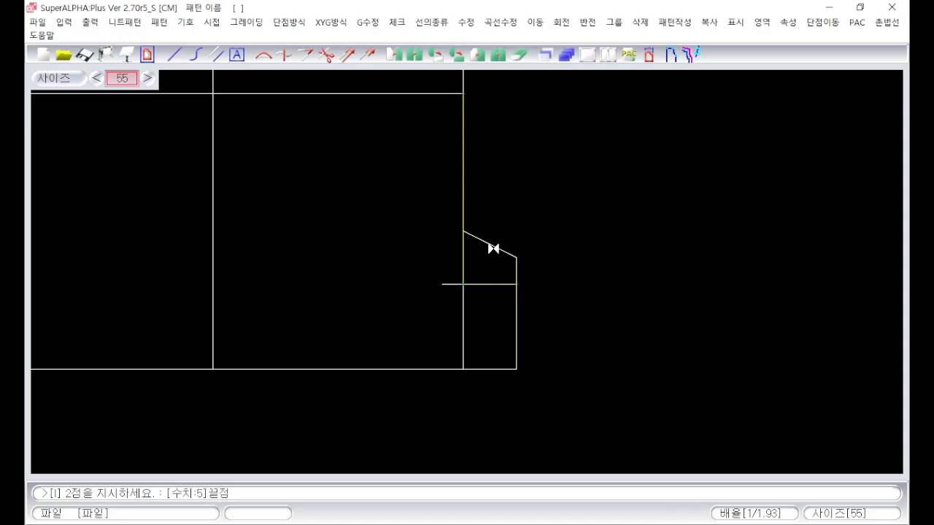
pyautogui.press('Escape')
# Cut the right half's outer edge line where the slanted vent line meets it
pyautogui.scroll(-2, 433, 250)
pyautogui.scroll(1, 429, 243)
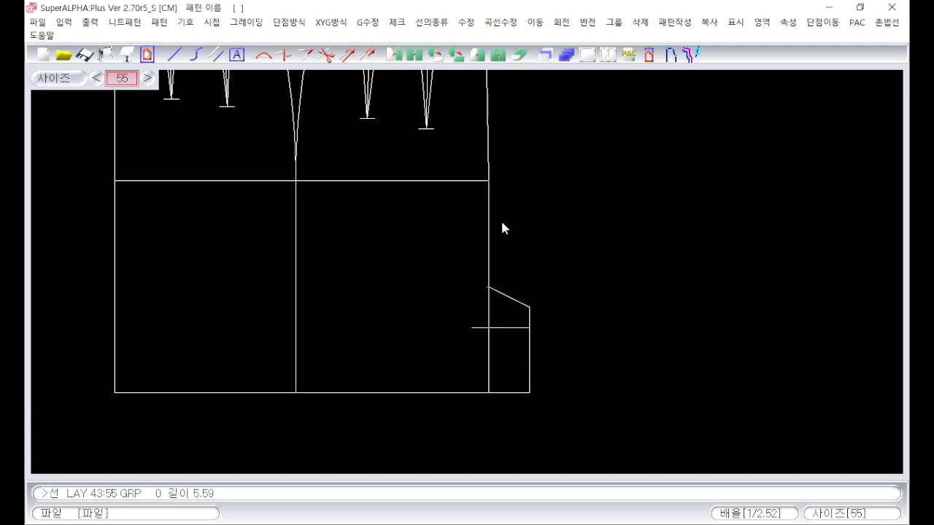
pyautogui.scroll(2, 495, 289)
pyautogui.press('c')
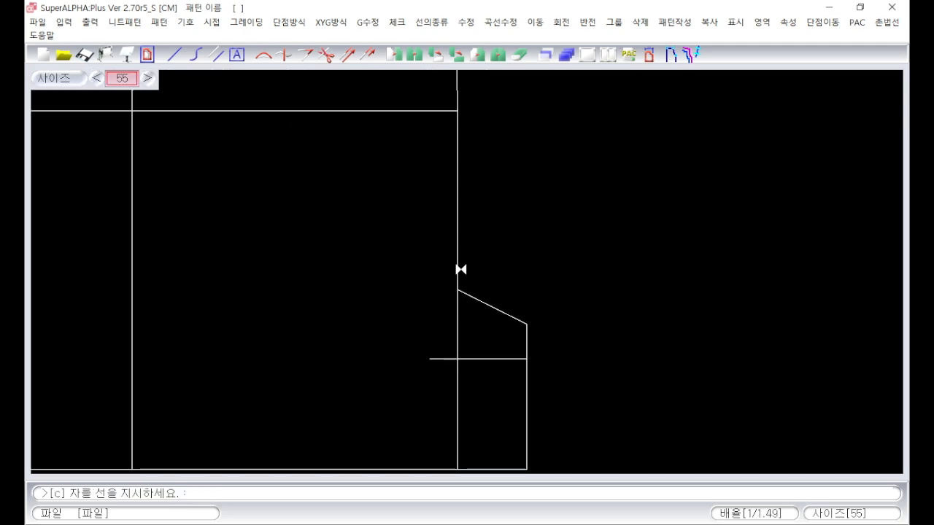
pyautogui.rightClick(499, 305)
pyautogui.click(481, 304)
pyautogui.rightClick(459, 269)
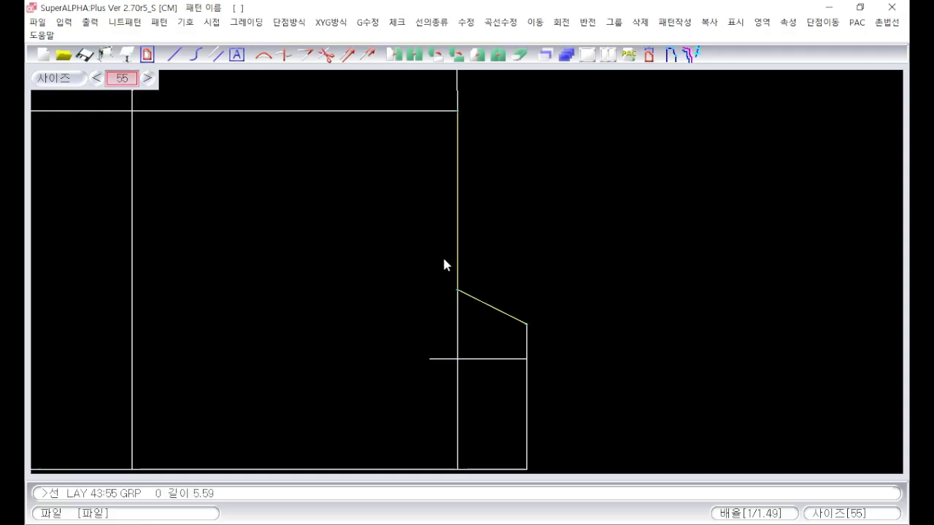
# Check the pattern's outline against its internal lines by selecting the area around the whole draft, and clear the highlighting
pyautogui.scroll(-4, 444, 263)
pyautogui.press('z')
pyautogui.click(197, 108)
pyautogui.click(509, 348)
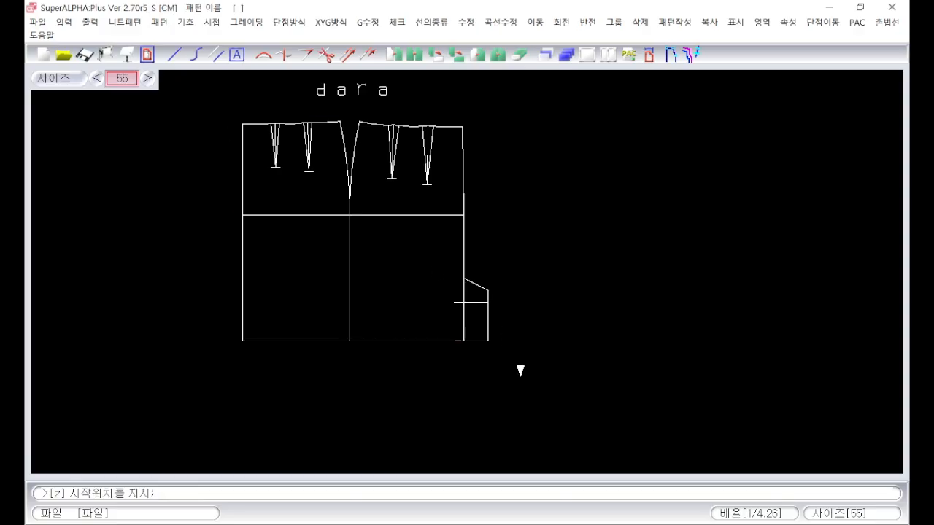
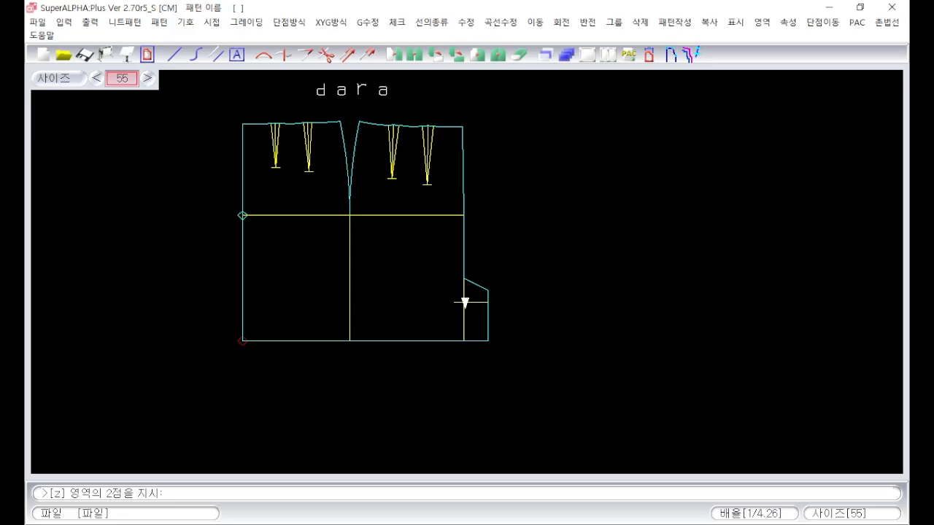
pyautogui.press('Escape')
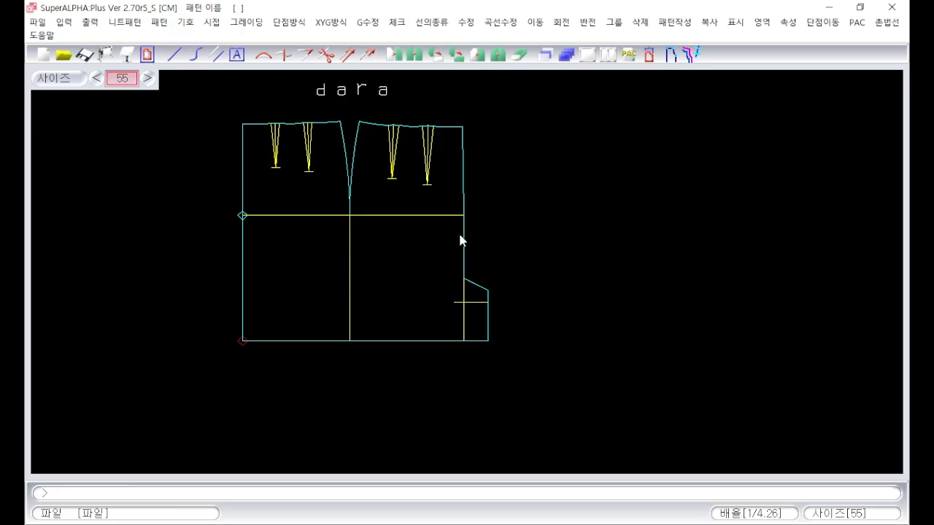
pyautogui.hotkey('ctrl', 'z')
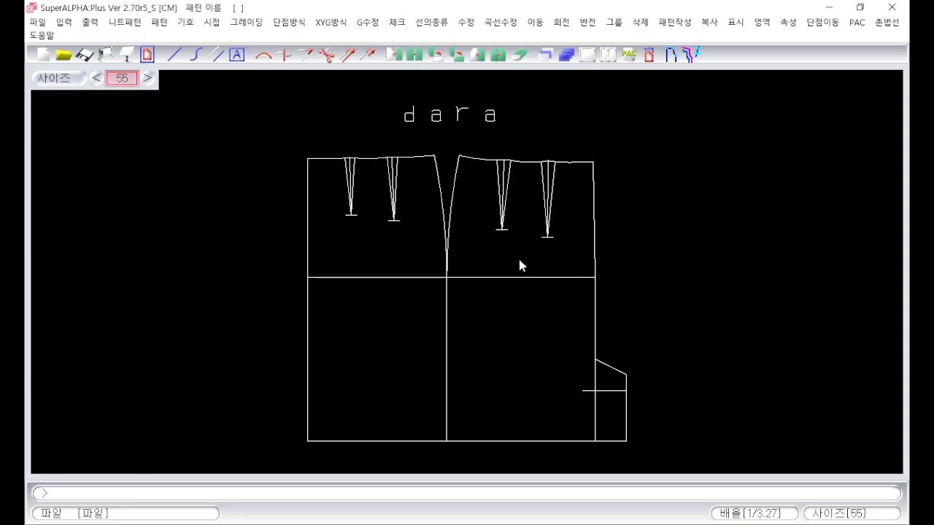
# Draw a waistband rectangle about 33.5 cm wide and 3.5 cm high above the waistline
pyautogui.scroll(-1, 456, 184)
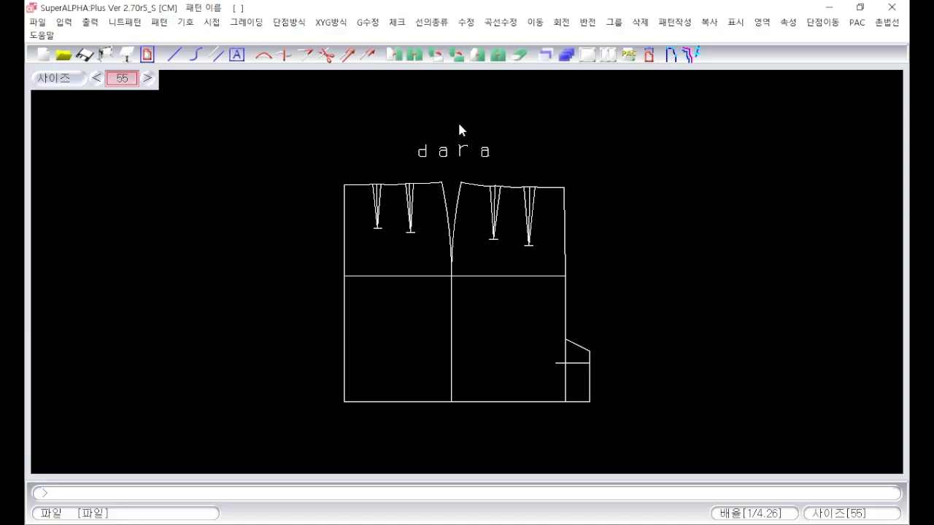
pyautogui.write('box')
pyautogui.press('Return')
pyautogui.write('33.')
pyautogui.press('Return')
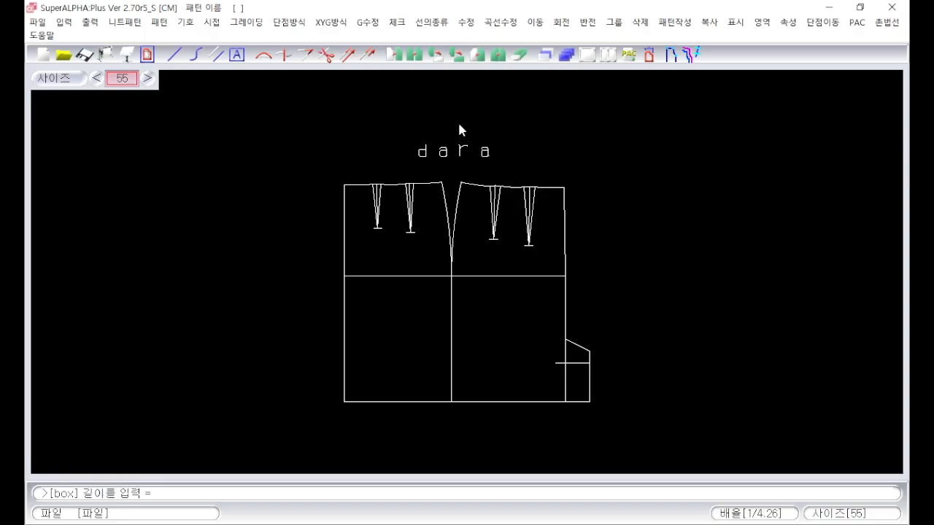
pyautogui.write('3.5')
pyautogui.press('Return')
pyautogui.click(370, 137)
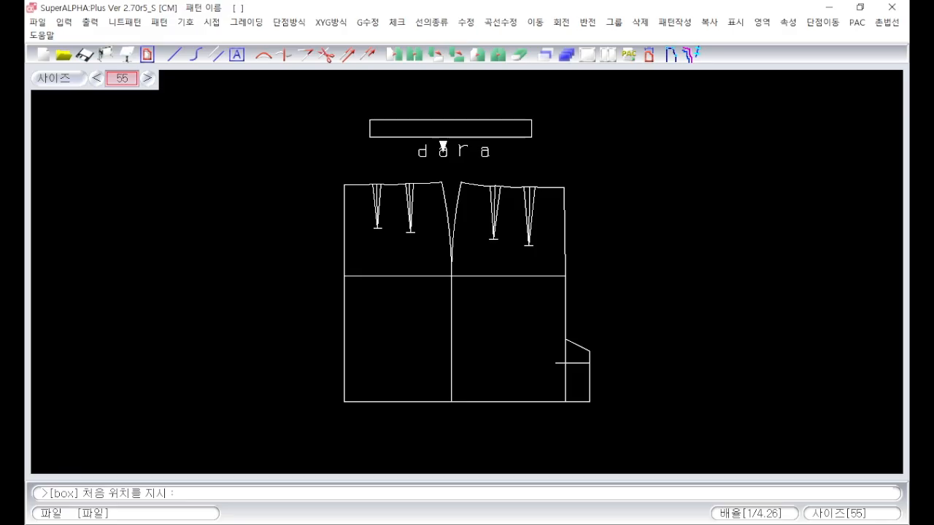
pyautogui.press('Escape')
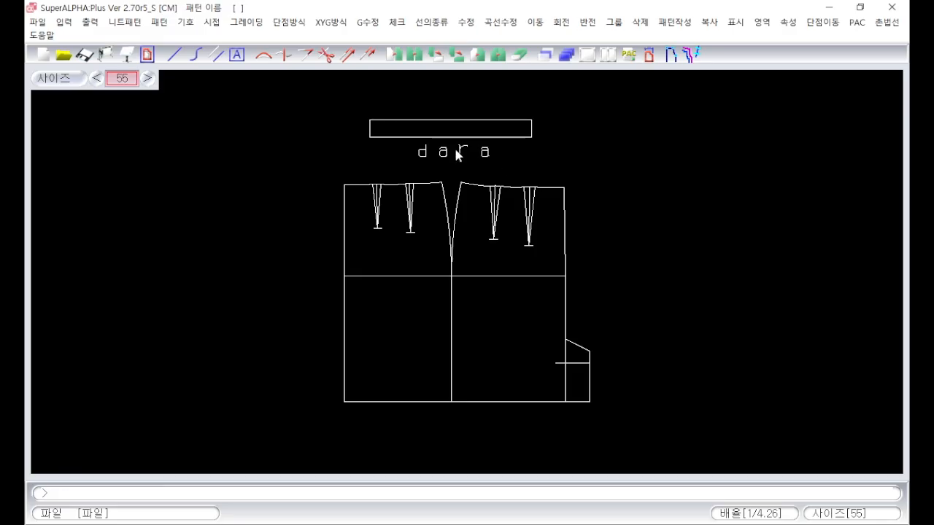
# Draw a line across the waistband parallel to its left end at a spacing of 16.8 cm
pyautogui.scroll(3, 445, 135)
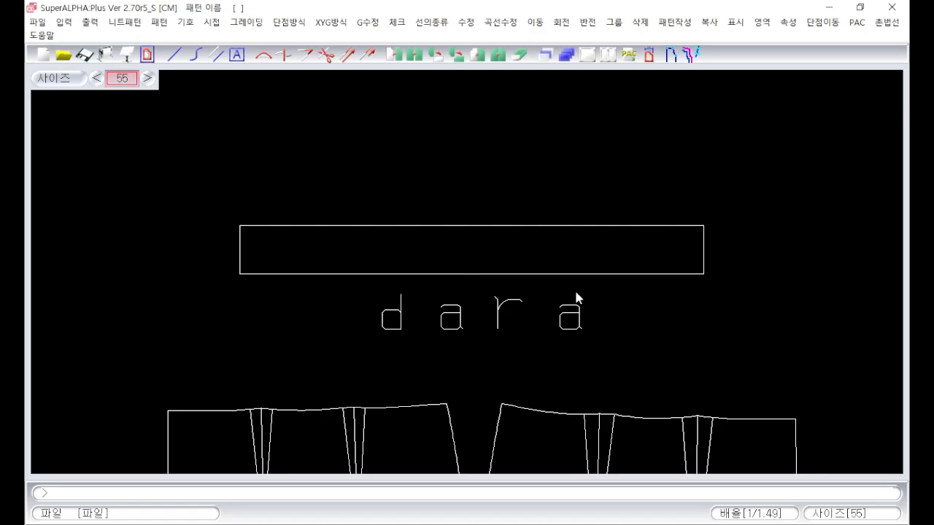
pyautogui.write('pl')
pyautogui.press('Return')
pyautogui.click(240, 245)
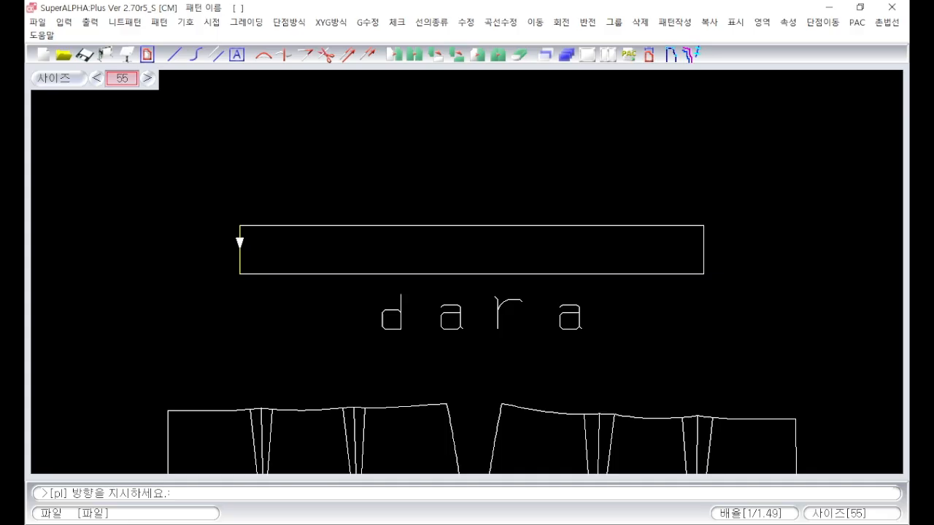
pyautogui.click(496, 248)
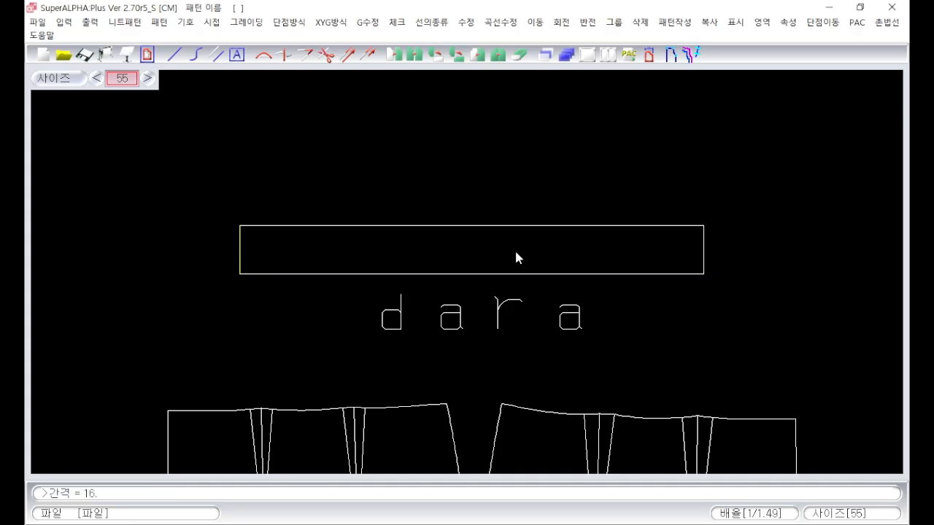
pyautogui.write('16.8')
pyautogui.press('Return')
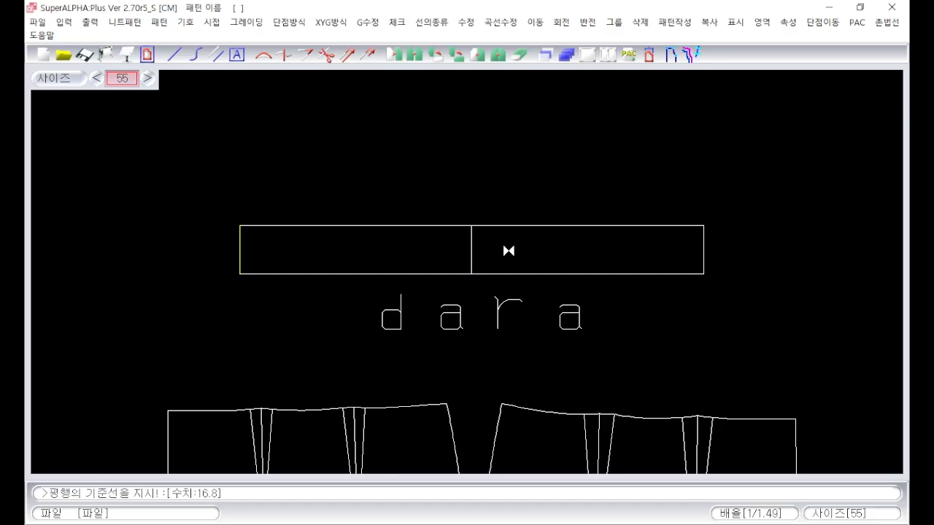
pyautogui.rightClick(509, 256)
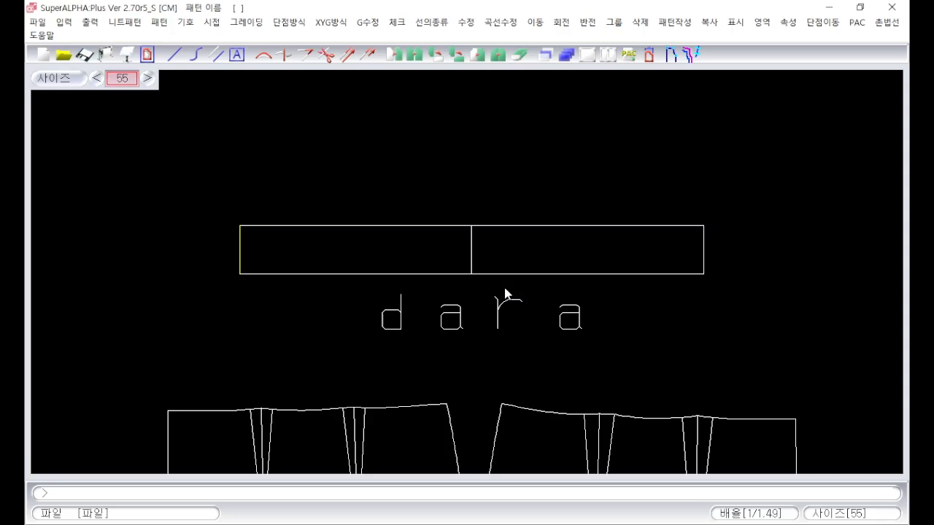
# Delete the "dara" text beneath the waistband
pyautogui.press('v')
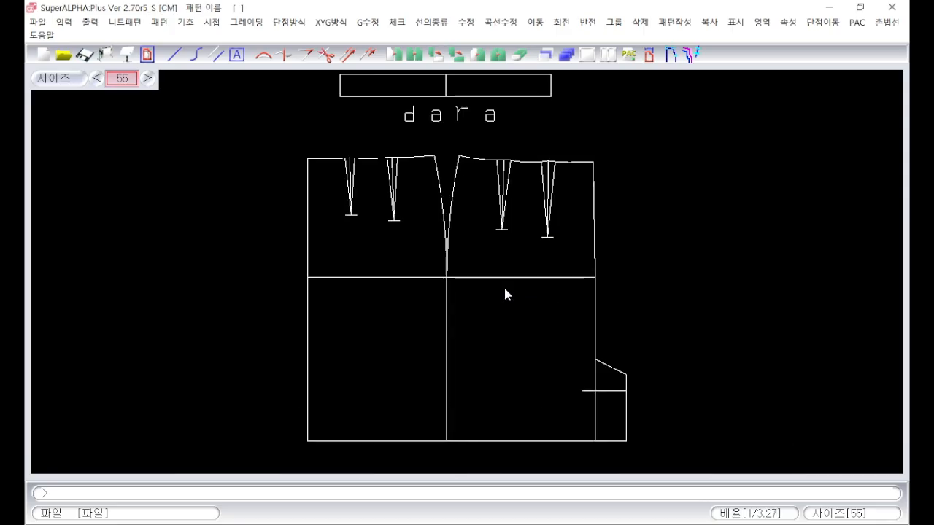
pyautogui.press('d')
pyautogui.click(440, 117)
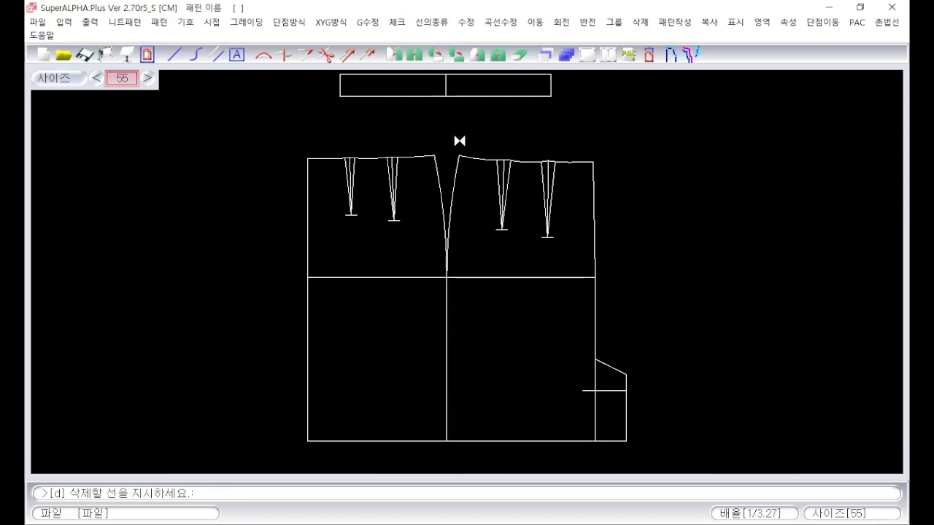
pyautogui.rightClick(511, 202)
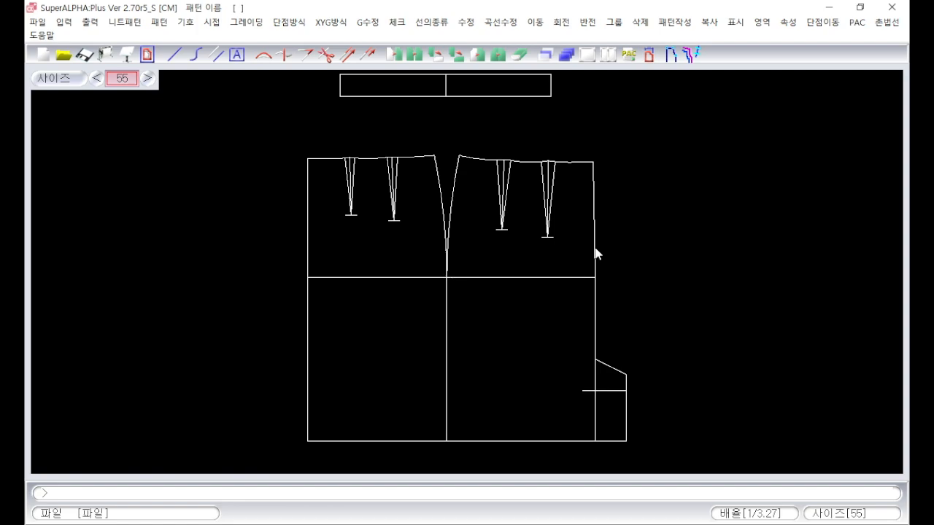
# Add a fold mark 3 cm in diameter on the left half's outer edge below the hip line, facing into the pattern
pyautogui.press('w')
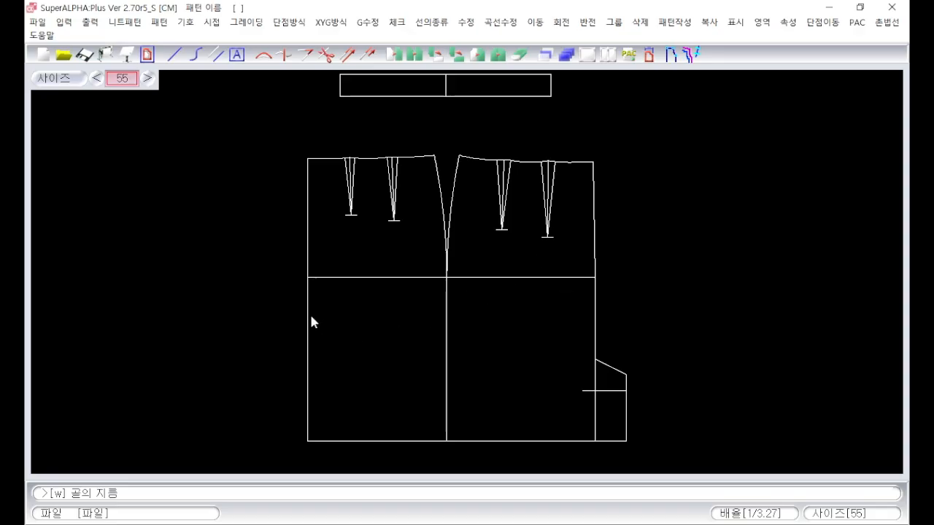
pyautogui.write('3')
pyautogui.press('Return')
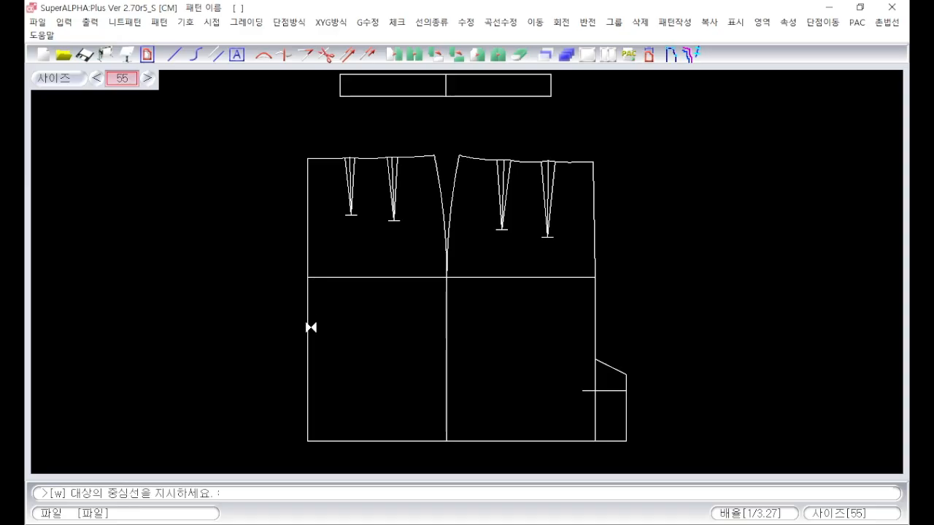
pyautogui.click(309, 329)
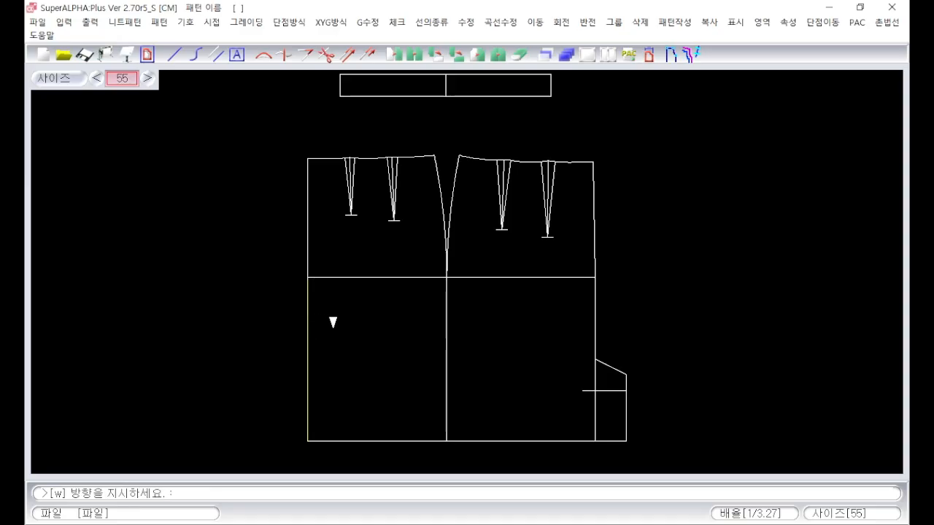
pyautogui.click(332, 326)
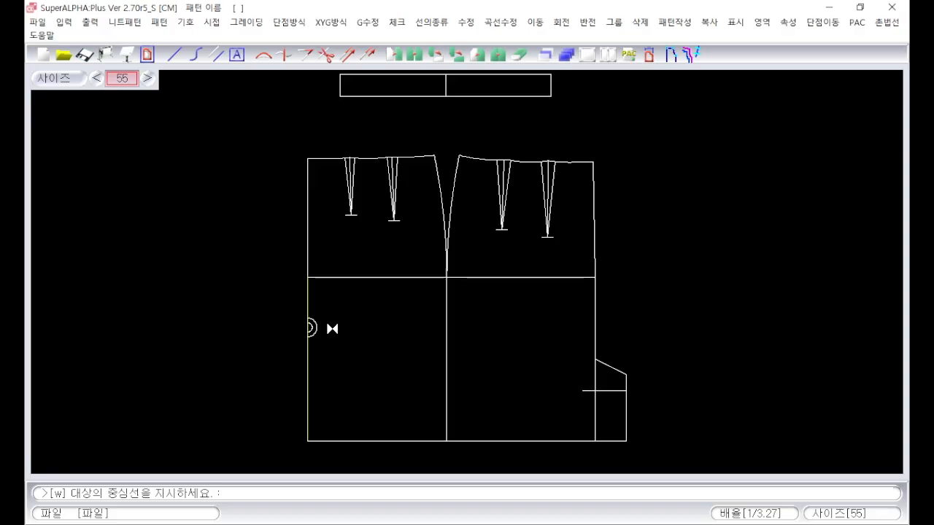
pyautogui.scroll(2, 332, 327)
pyautogui.scroll(1, 467, 272)
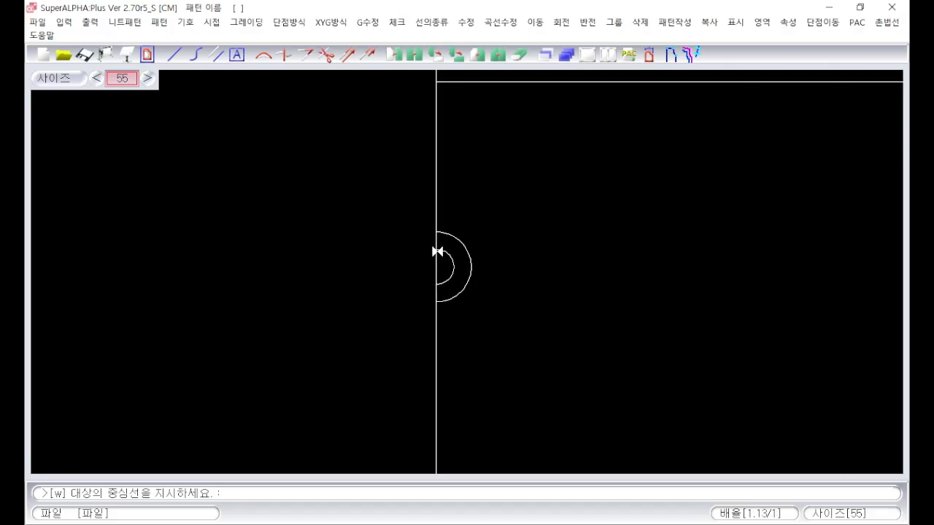
# Add a matching 3 cm fold mark on the waistband's upper edge near its left end, facing inward
pyautogui.scroll(-3, 454, 298)
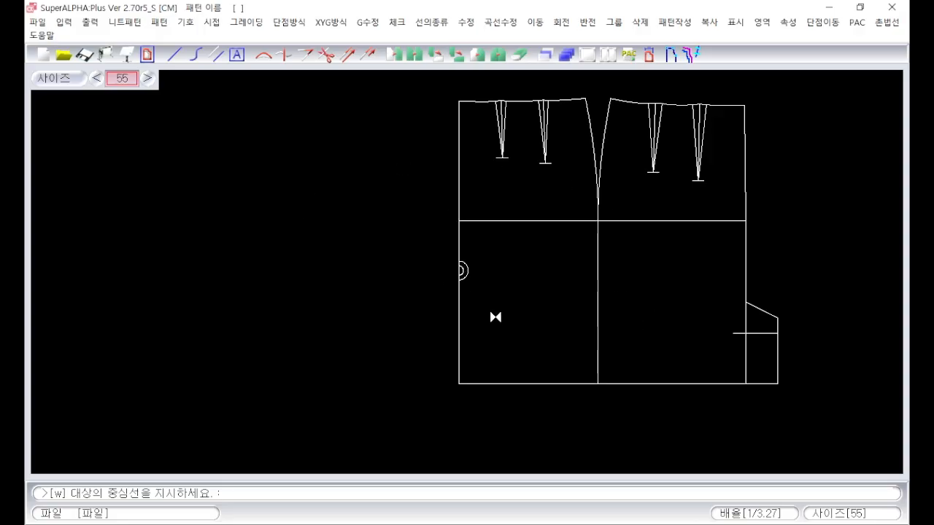
pyautogui.scroll(1, 450, 125)
pyautogui.scroll(2, 460, 281)
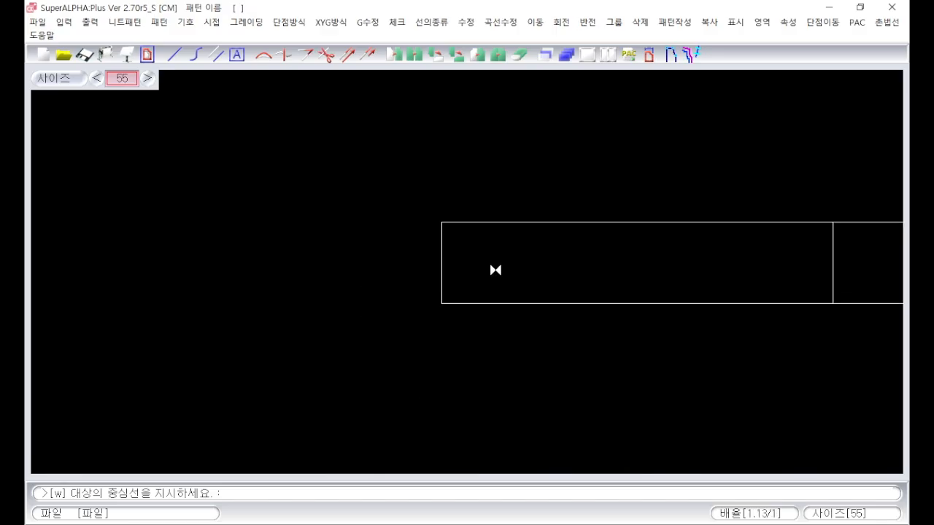
pyautogui.click(588, 222)
pyautogui.click(586, 254)
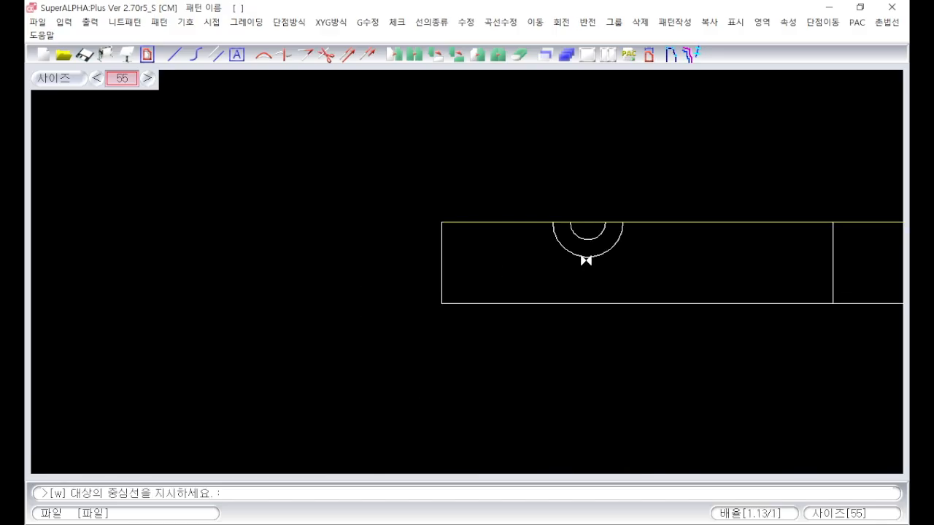
pyautogui.press('Escape')
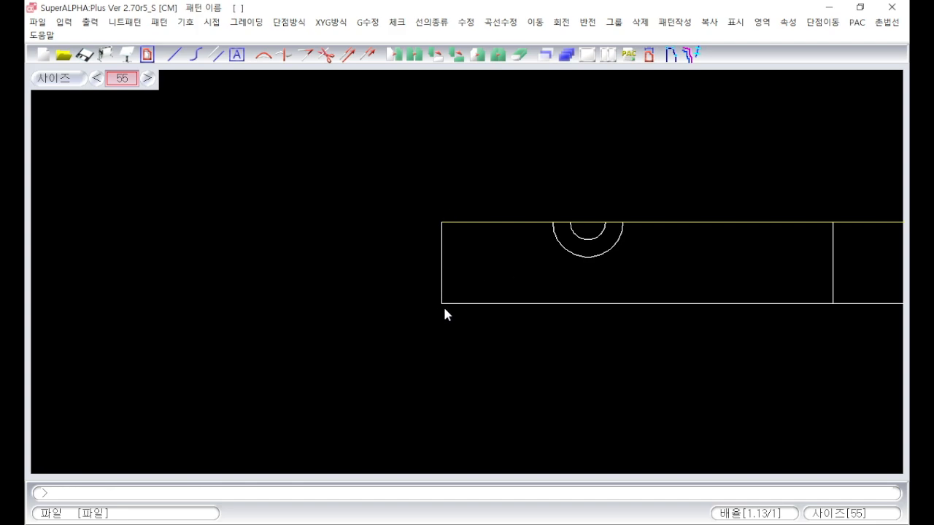
# Add a smaller fold mark on the waistband's left end, facing inward
pyautogui.press('w')
pyautogui.press('Return')
pyautogui.click(440, 261)
pyautogui.click(502, 256)
pyautogui.press('Escape')
# Label the left half's outer edge with a vertical "앞중심" text beside its fold mark
pyautogui.press('v')
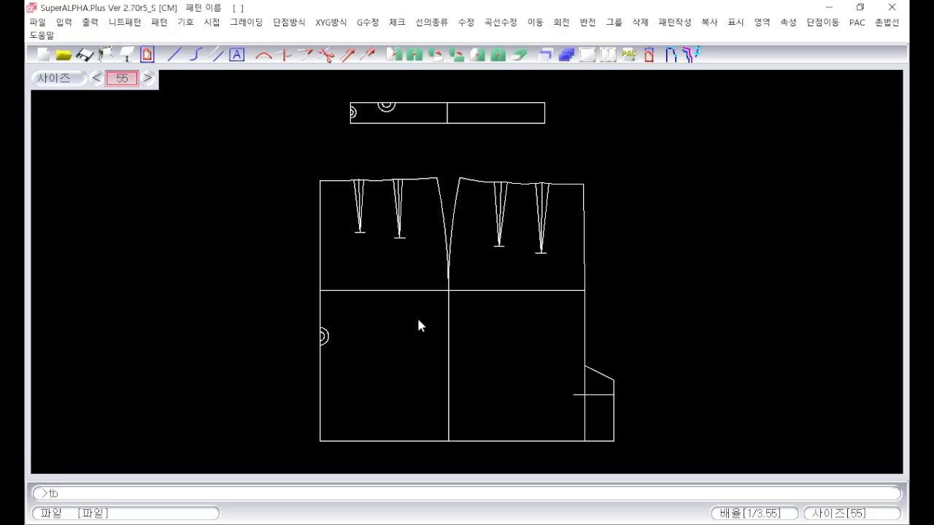
pyautogui.press('Return')
pyautogui.write('앞중심')
pyautogui.press('Return')
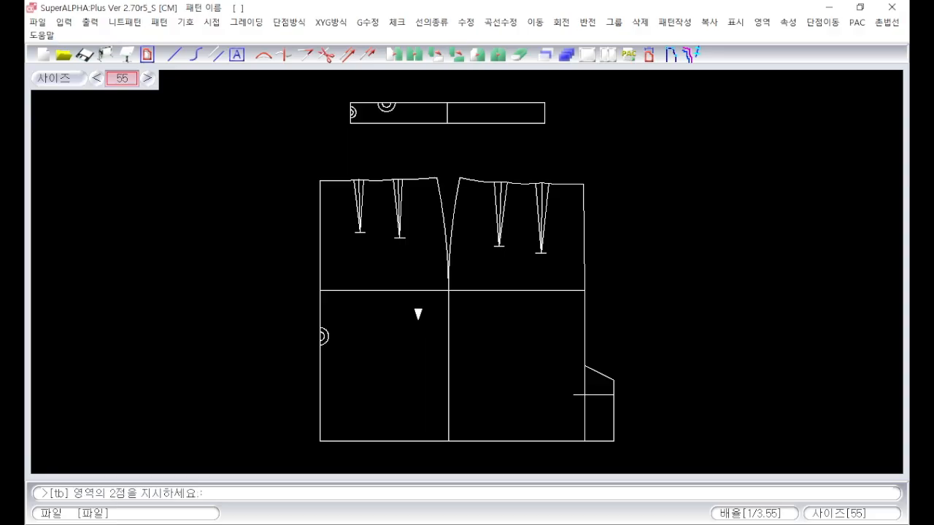
pyautogui.scroll(4, 335, 340)
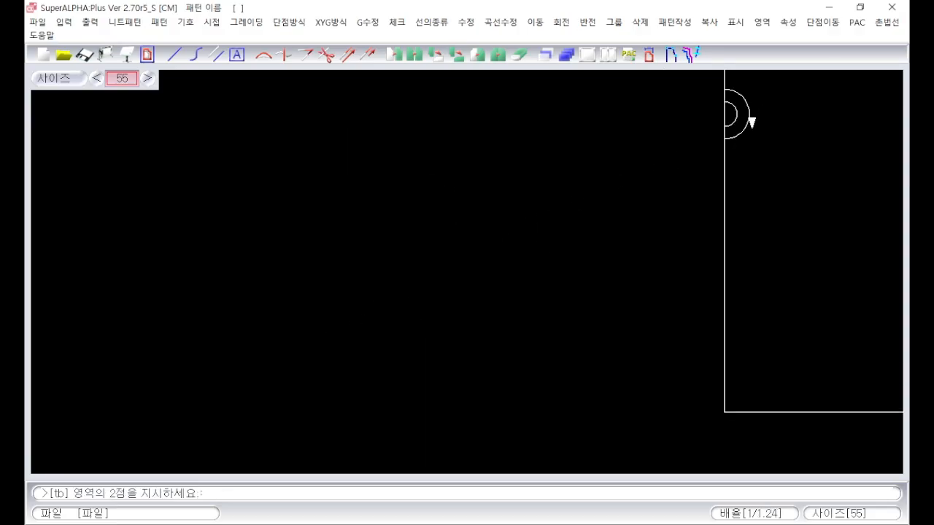
pyautogui.scroll(1, 752, 122)
pyautogui.click(467, 190)
pyautogui.click(499, 297)
# Place the same "앞중심" label inside the waistband beside the fold mark on its left end
pyautogui.scroll(-6, 551, 285)
pyautogui.scroll(4, 497, 122)
pyautogui.scroll(3, 452, 252)
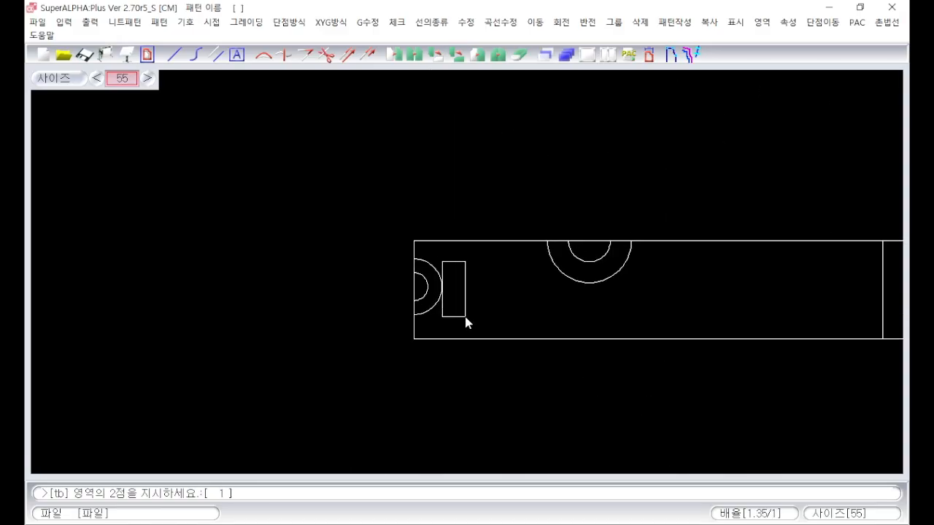
pyautogui.click(466, 320)
pyautogui.scroll(-5, 615, 360)
pyautogui.scroll(-2, 611, 362)
pyautogui.scroll(1, 572, 397)
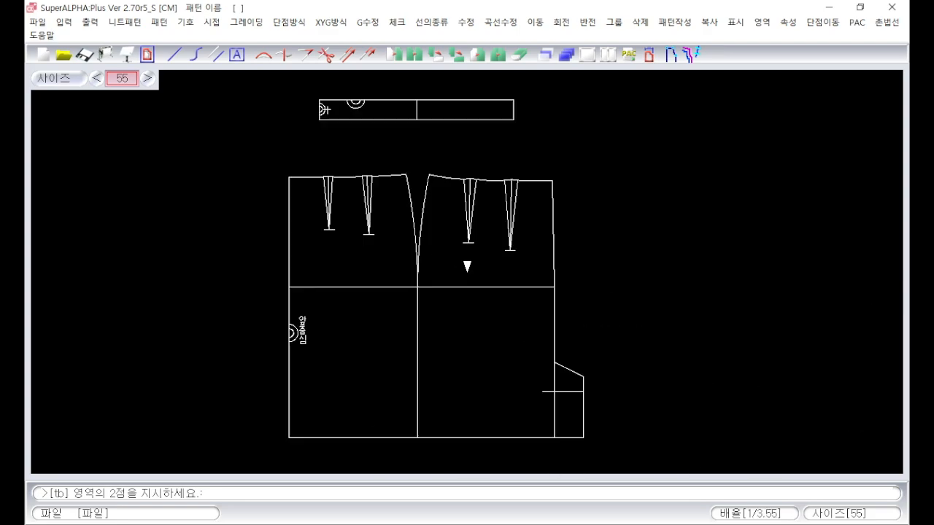
pyautogui.press('Escape')
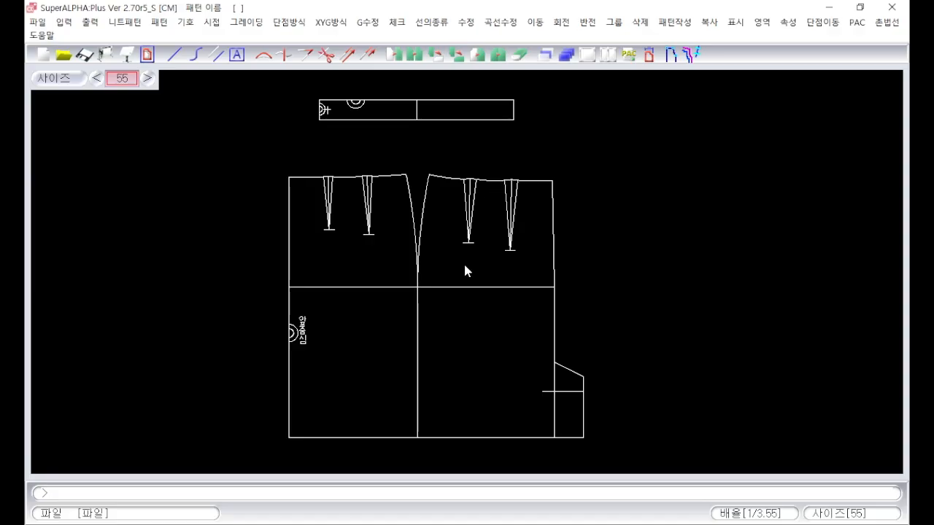
# Label the right half's outer edge with a vertical "뒤중심" text between the hip line and the vent
pyautogui.write('tb')
pyautogui.press('Return')
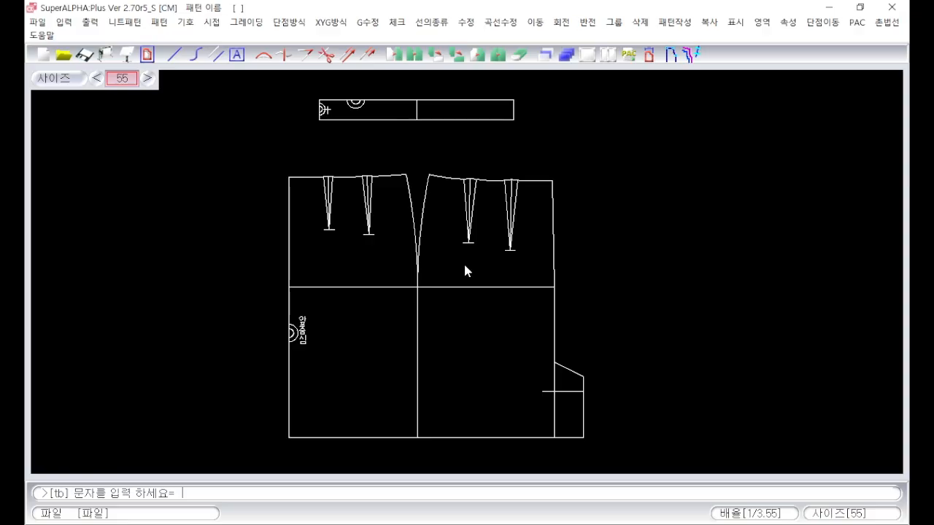
pyautogui.write('뒤주')
pyautogui.press('Return')
pyautogui.scroll(2, 467, 261)
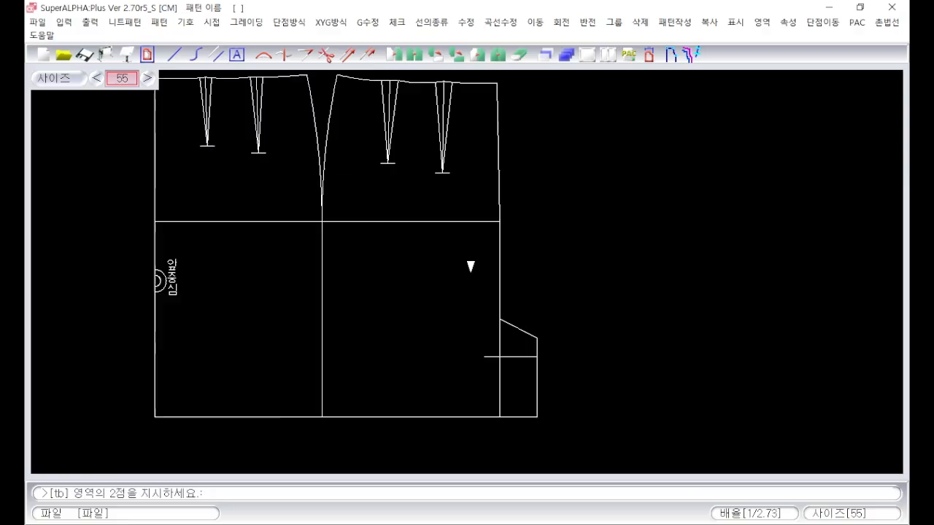
pyautogui.scroll(2, 491, 254)
pyautogui.click(465, 266)
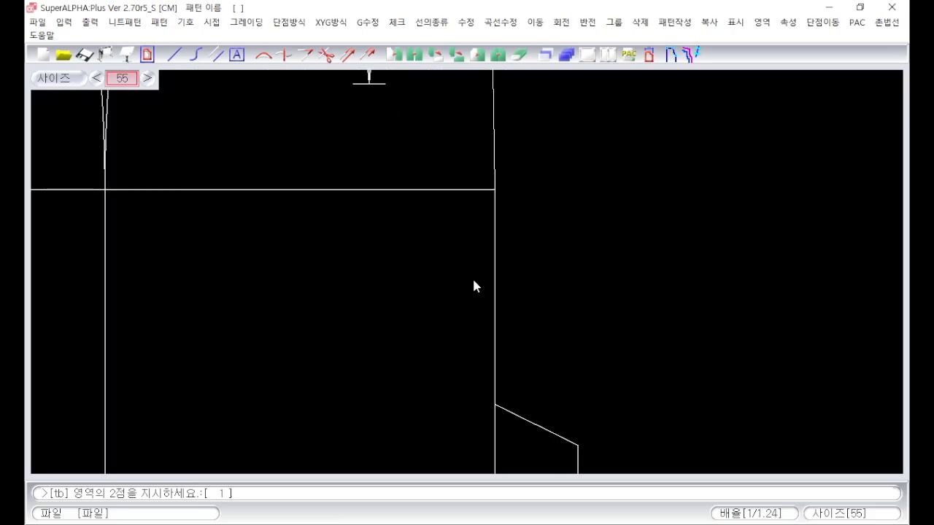
pyautogui.click(491, 346)
# Place the same "뒤중심" label inside the waistband at its right end
pyautogui.scroll(-5, 382, 203)
pyautogui.scroll(5, 432, 127)
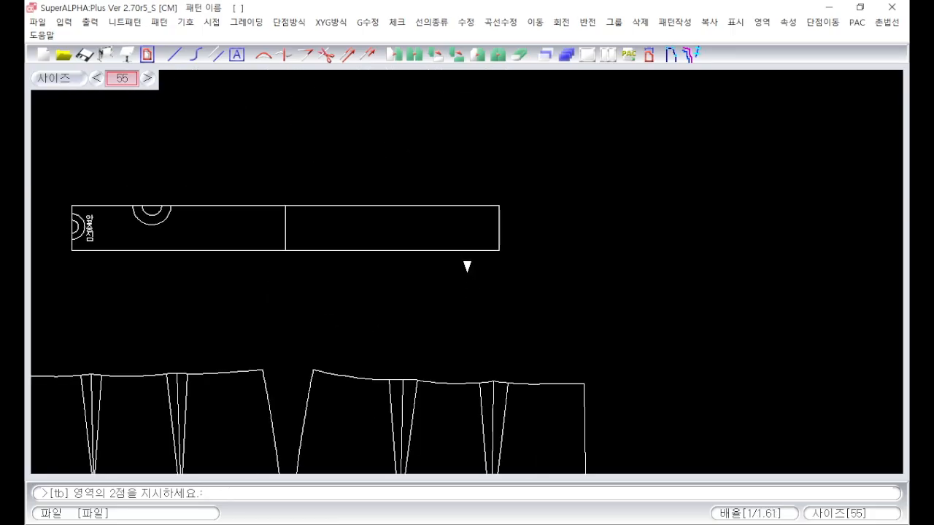
pyautogui.click(473, 229)
pyautogui.click(489, 286)
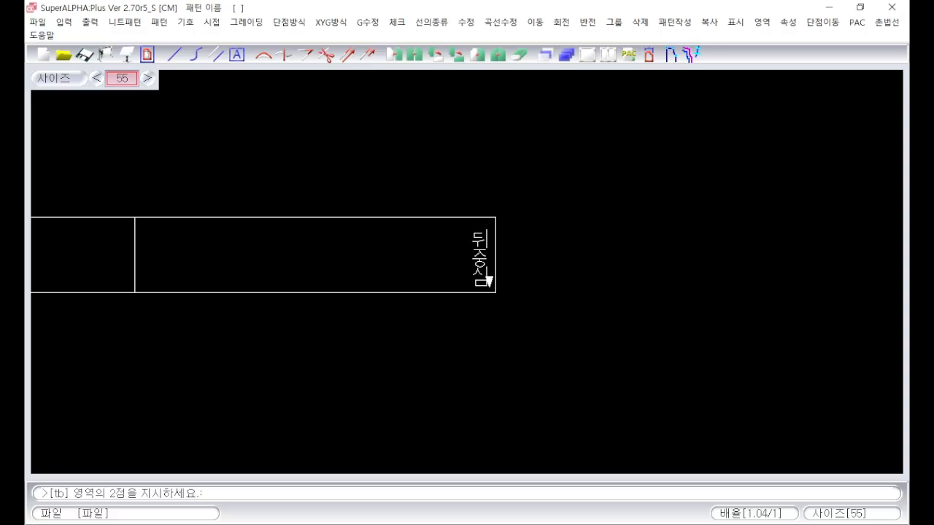
# Add a vertical "와끼" label inside the waistband, just left of its dividing line
pyautogui.scroll(-5, 361, 371)
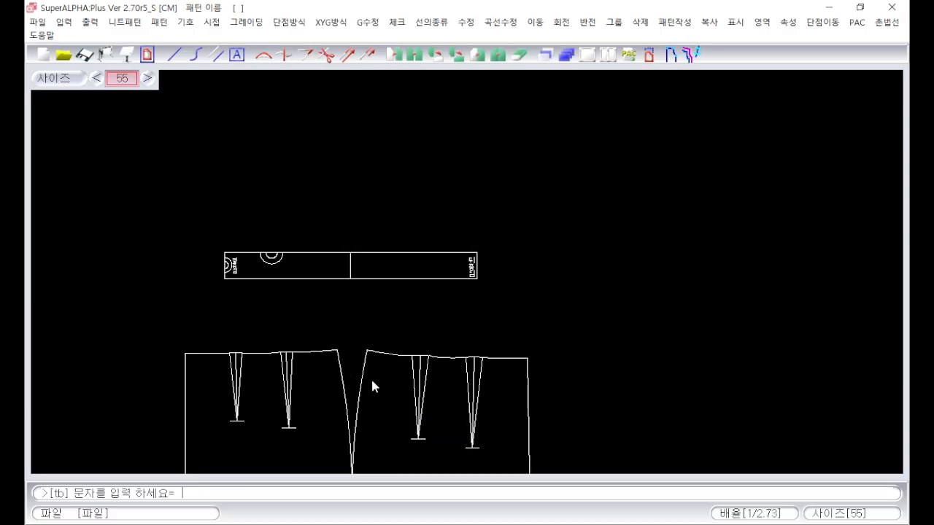
pyautogui.press('Return')
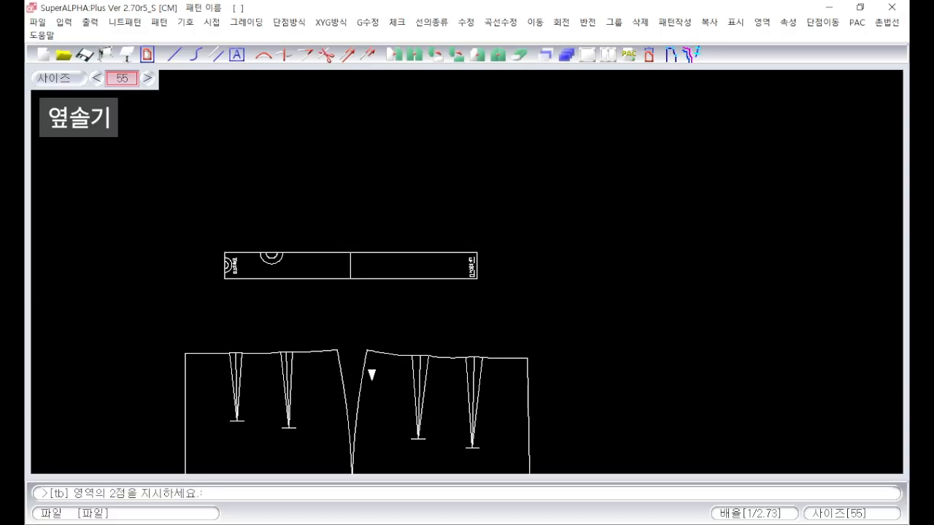
pyautogui.scroll(5, 468, 261)
pyautogui.click(441, 215)
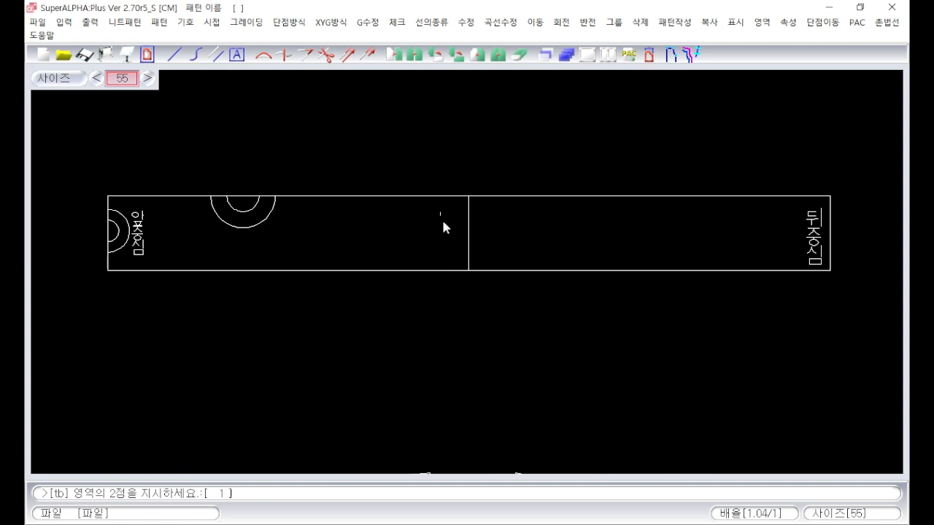
pyautogui.click(460, 254)
# Place the "와끼" label on both sides of the skirt's side seam below the hip line
pyautogui.scroll(-5, 470, 358)
pyautogui.scroll(3, 467, 267)
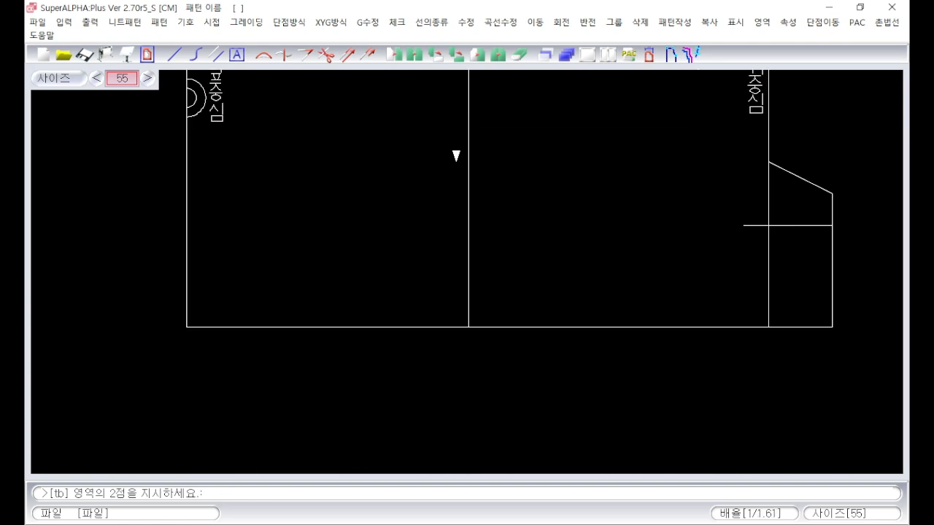
pyautogui.click(448, 83)
pyautogui.click(462, 123)
pyautogui.click(479, 84)
pyautogui.click(496, 125)
# Add a horizontal "겹트임" label beside the vent, left of the centre-back line and just below the vent's horizontal line
pyautogui.scroll(-3, 504, 139)
pyautogui.scroll(3, 473, 270)
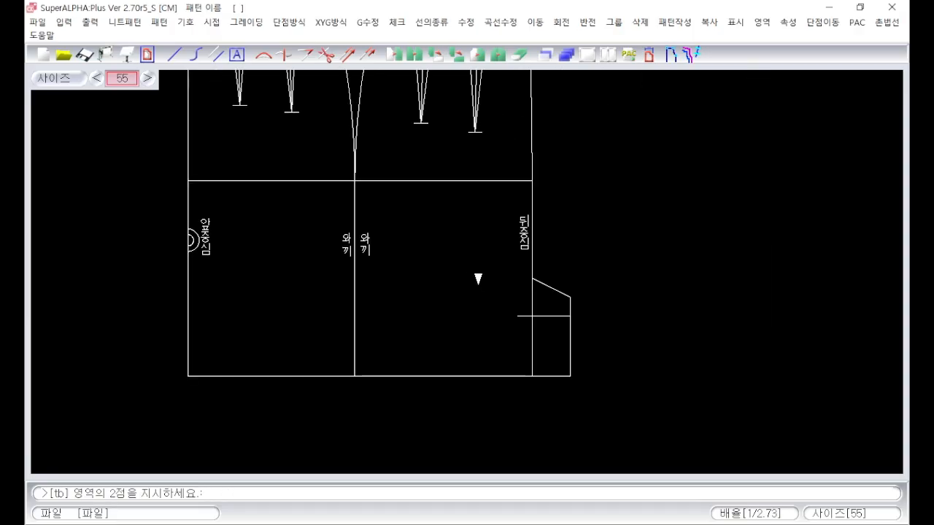
pyautogui.rightClick(536, 302)
pyautogui.write('겹트')
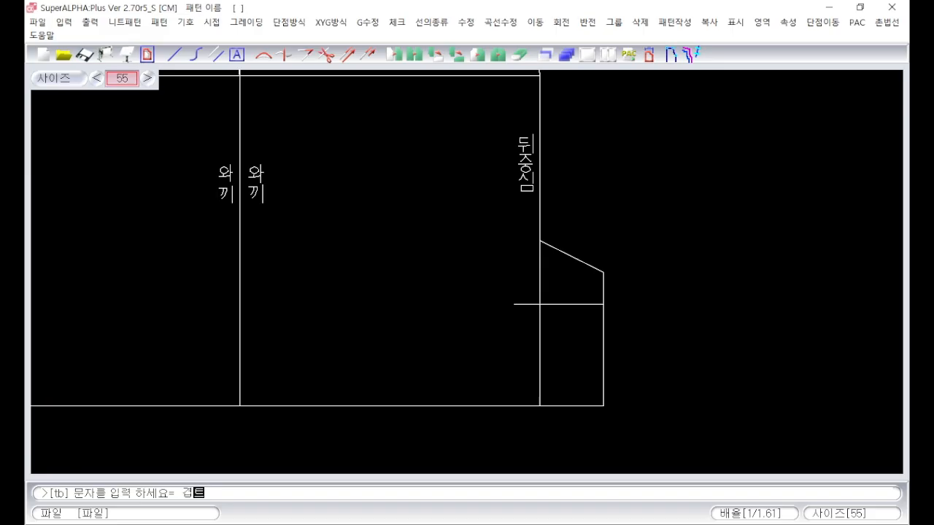
pyautogui.press('Return')
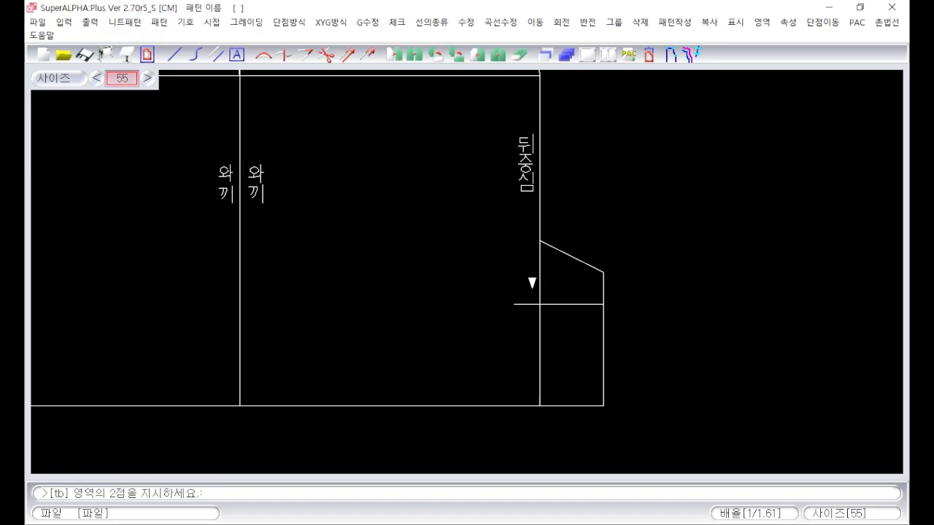
pyautogui.click(534, 328)
pyautogui.press('x')
# Add a "Zip" label just above the hip line, left of the skirt's centre-back edge
pyautogui.scroll(2, 490, 151)
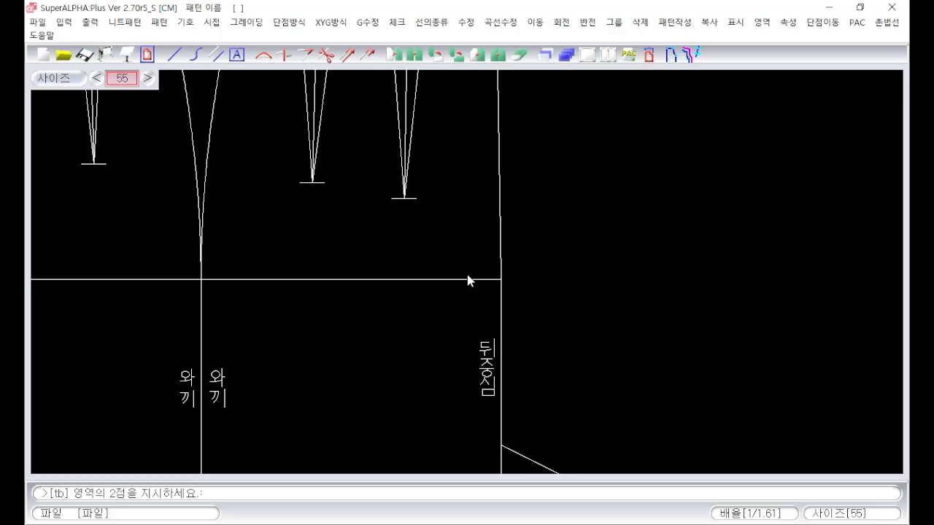
pyautogui.rightClick(463, 290)
pyautogui.write('ㅗ')
pyautogui.press('BackSpace')
pyautogui.write('HL')
pyautogui.press('Return')
pyautogui.click(436, 246)
pyautogui.click(474, 267)
pyautogui.scroll(-3, 443, 296)
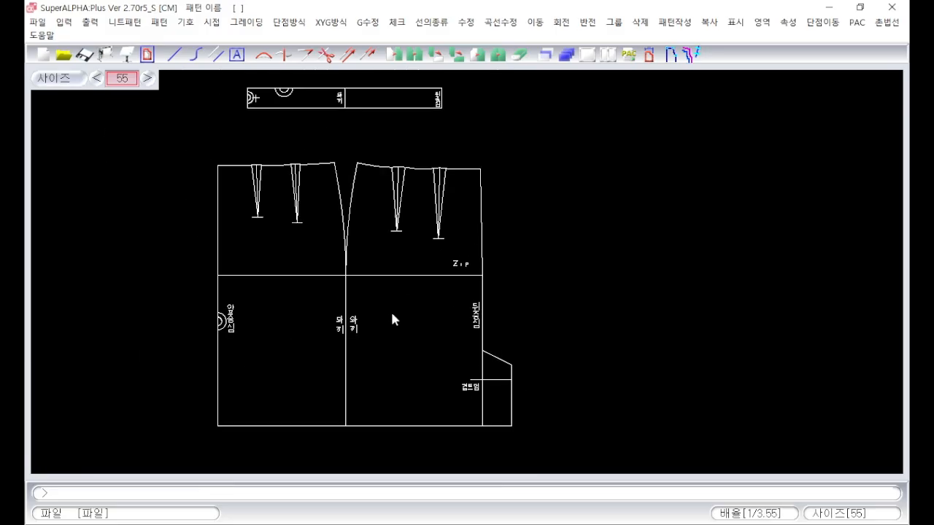
# Draw slanted parallel marking lines with 0.3 cm spacing across the vent, from the centre-back line to the vent's outer edge
pyautogui.scroll(-1, 394, 316)
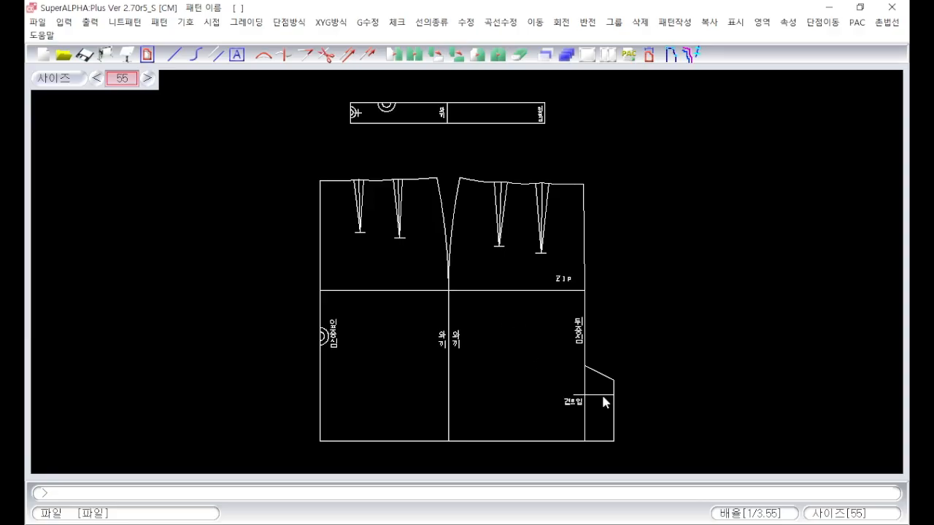
pyautogui.scroll(3, 604, 402)
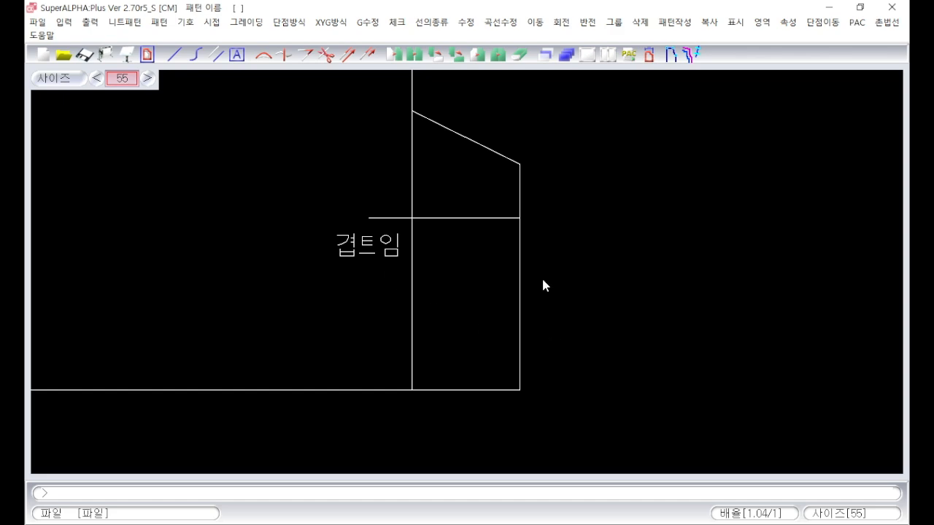
pyautogui.write('sim')
pyautogui.press('Return')
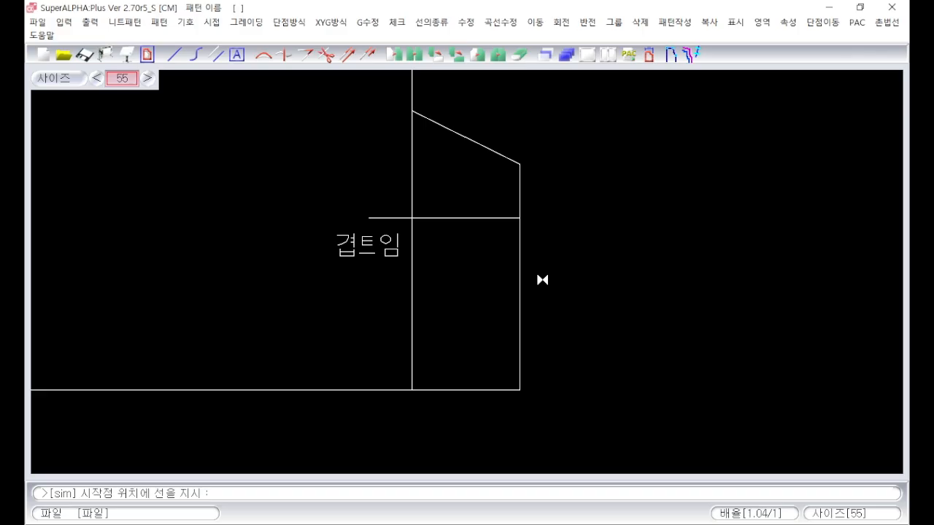
pyautogui.click(413, 267)
pyautogui.click(519, 300)
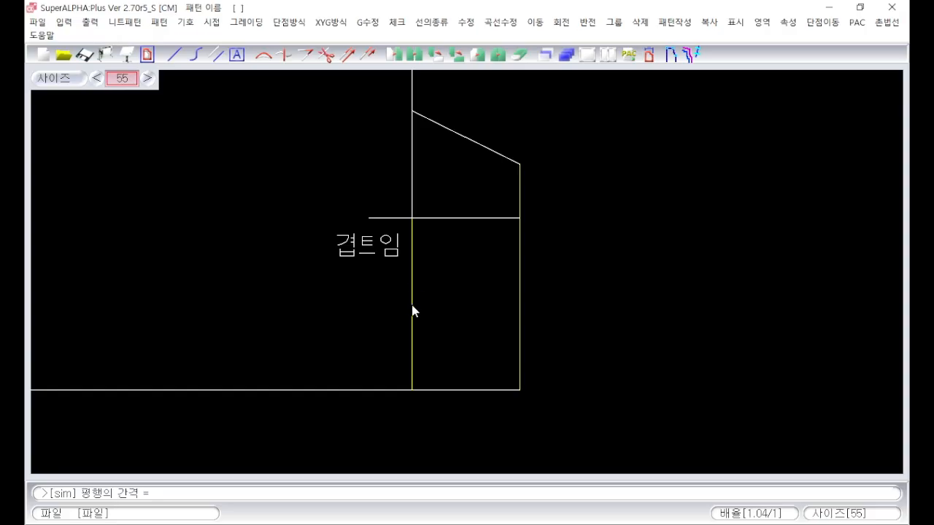
pyautogui.write('.3')
pyautogui.press('Return')
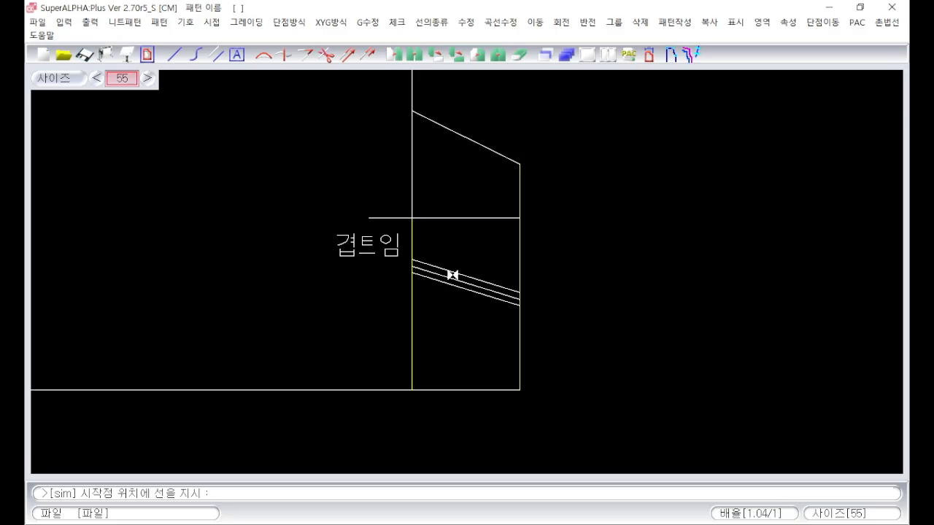
pyautogui.scroll(-2, 428, 254)
pyautogui.scroll(-1, 428, 255)
pyautogui.middleClick(396, 139)
pyautogui.press('Escape')
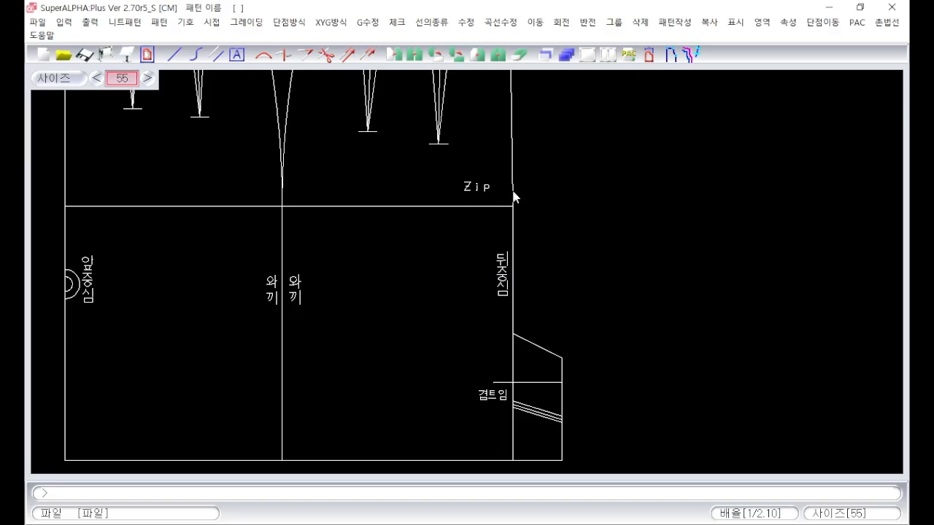
# Add a circle-ended perpendicular notch on the centre-back edge, 0.6 cm above the hip line, with both lengths set to 1
pyautogui.scroll(-2, 495, 189)
pyautogui.scroll(2, 491, 194)
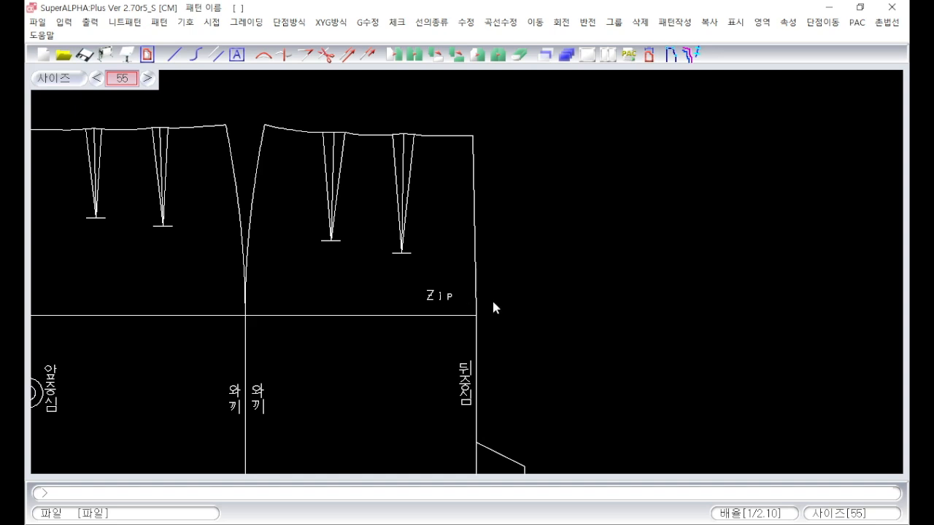
pyautogui.write('aij')
pyautogui.press('Return')
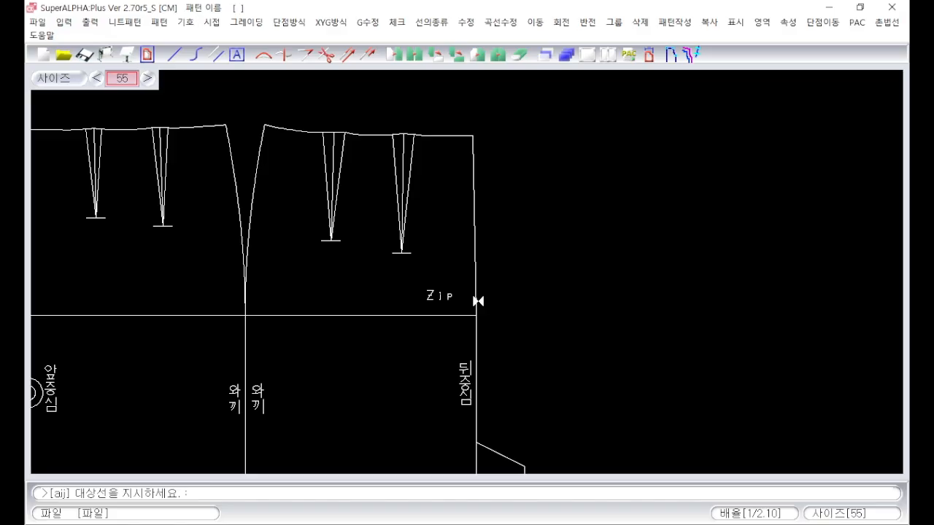
pyautogui.click(477, 301)
pyautogui.rightClick(413, 325)
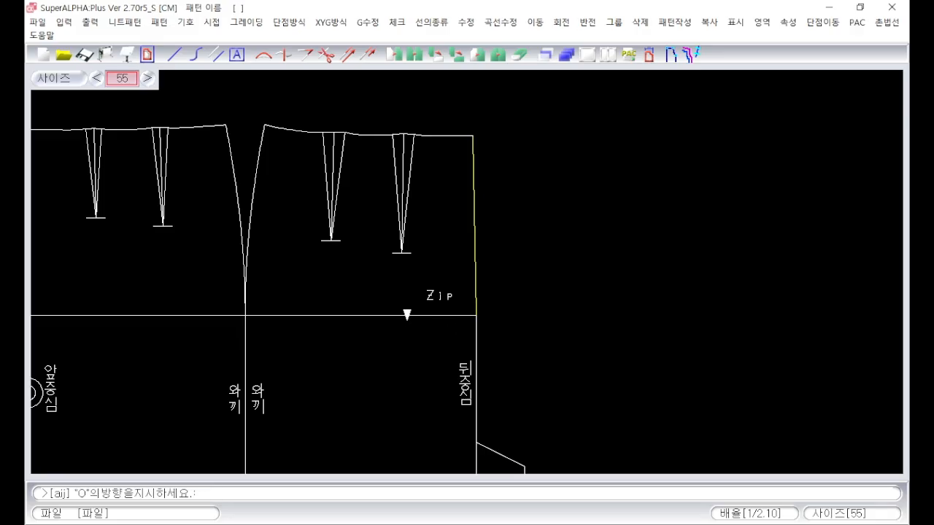
pyautogui.click(388, 284)
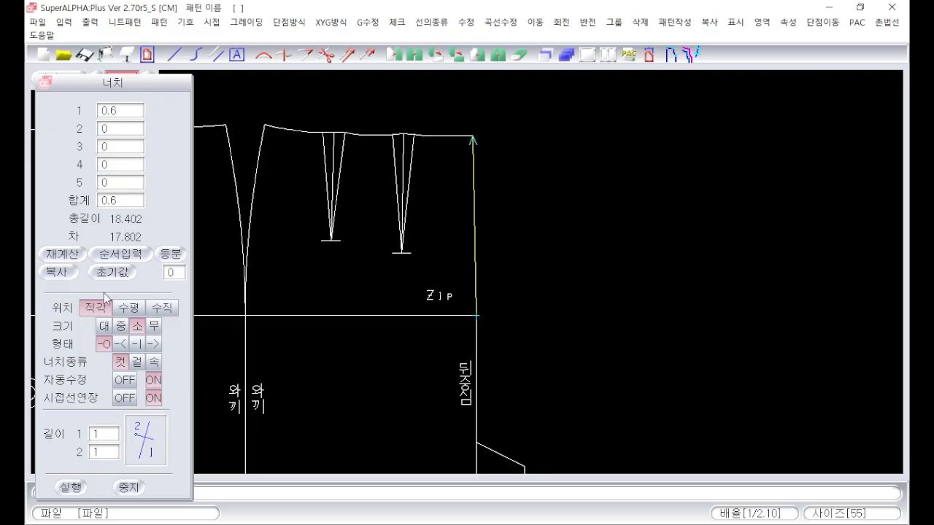
pyautogui.click(73, 487)
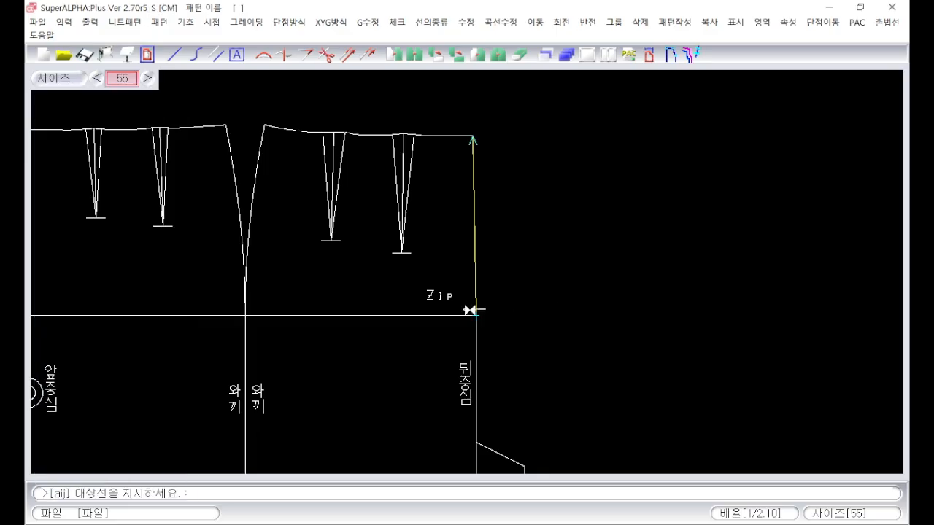
pyautogui.scroll(1, 466, 313)
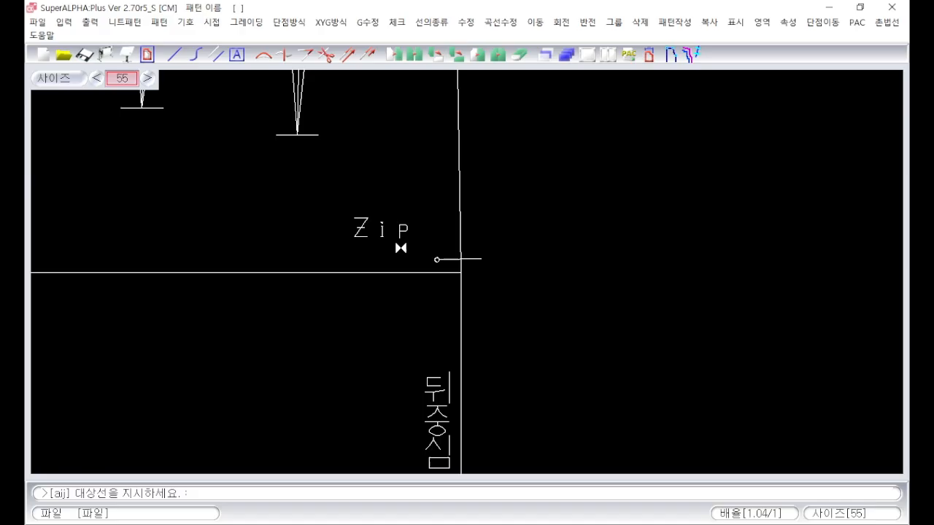
pyautogui.scroll(-1, 425, 250)
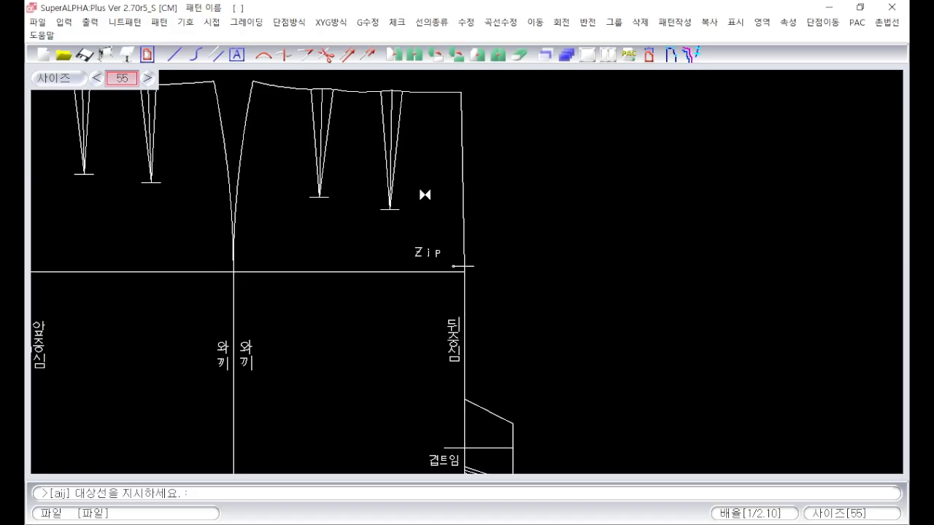
pyautogui.press('Escape')
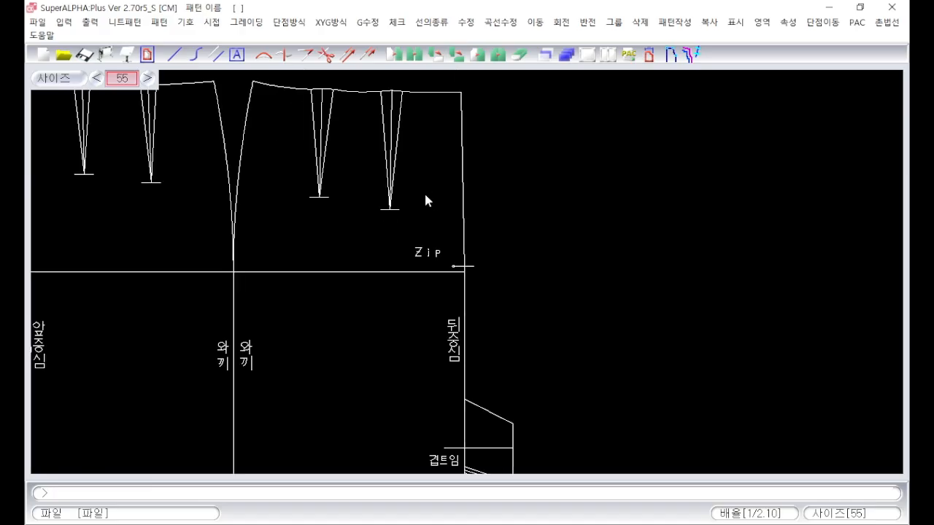
# Draw a wavy zipper line of size 0.3 inside the centre-back edge, from the waist down to just above the notch
pyautogui.write('gaz')
pyautogui.press('Return')
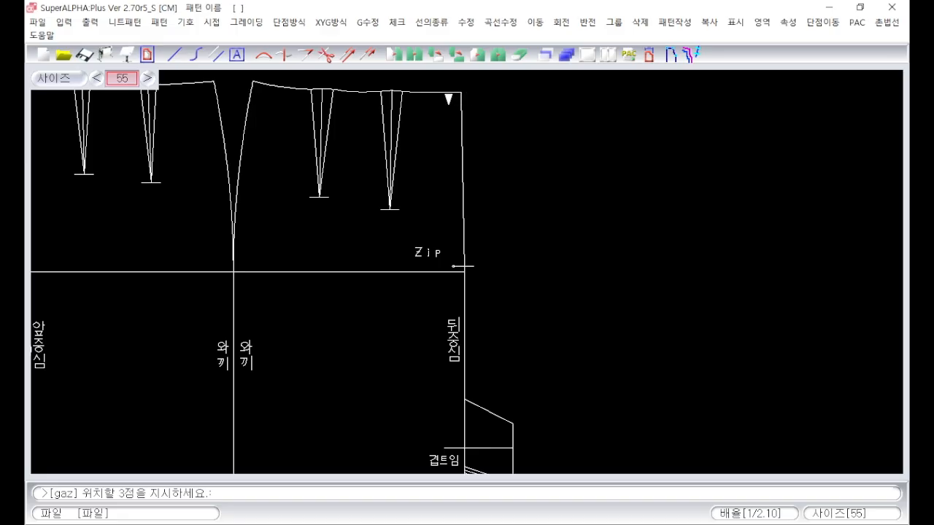
pyautogui.click(457, 95)
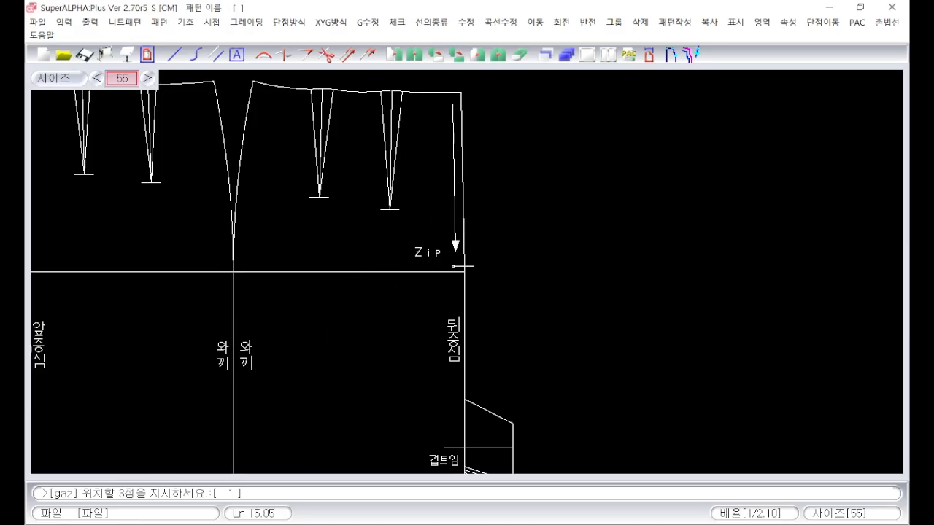
pyautogui.click(454, 252)
pyautogui.click(500, 248)
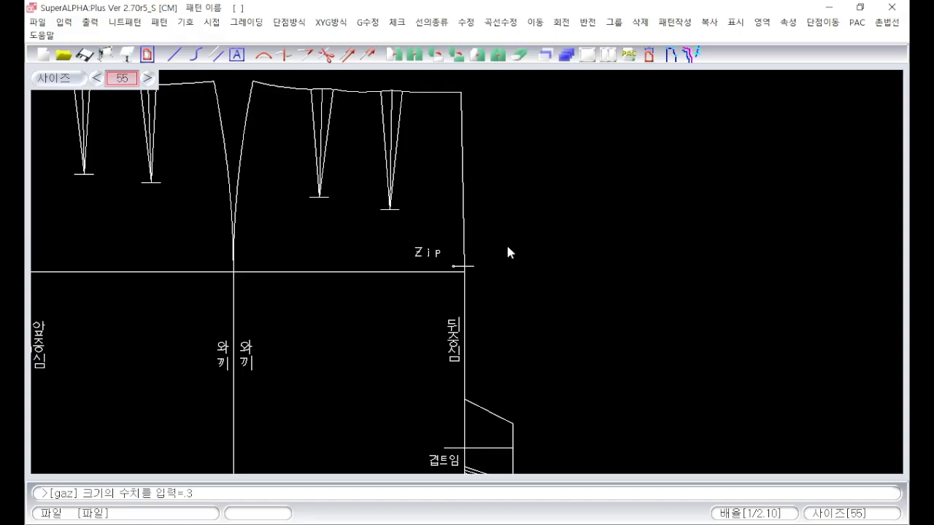
pyautogui.press('Return')
pyautogui.press('Escape')
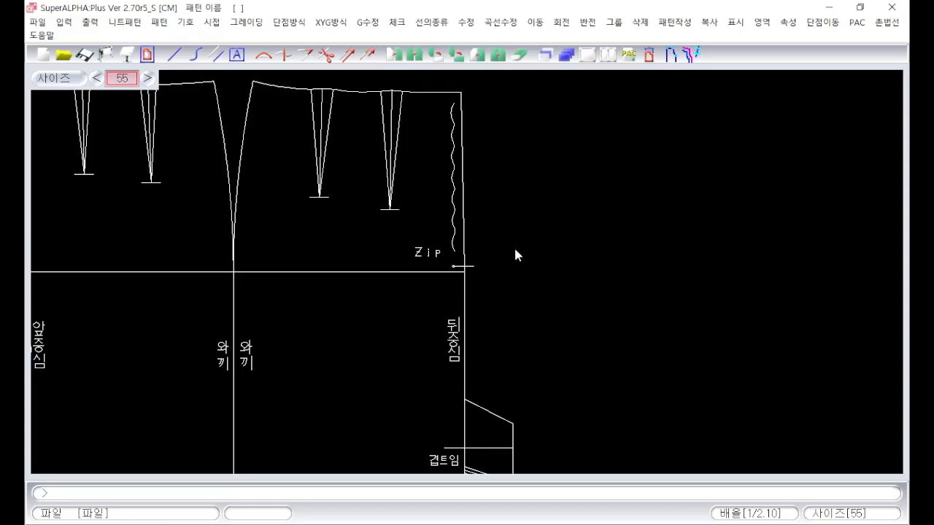
pyautogui.press('Home')
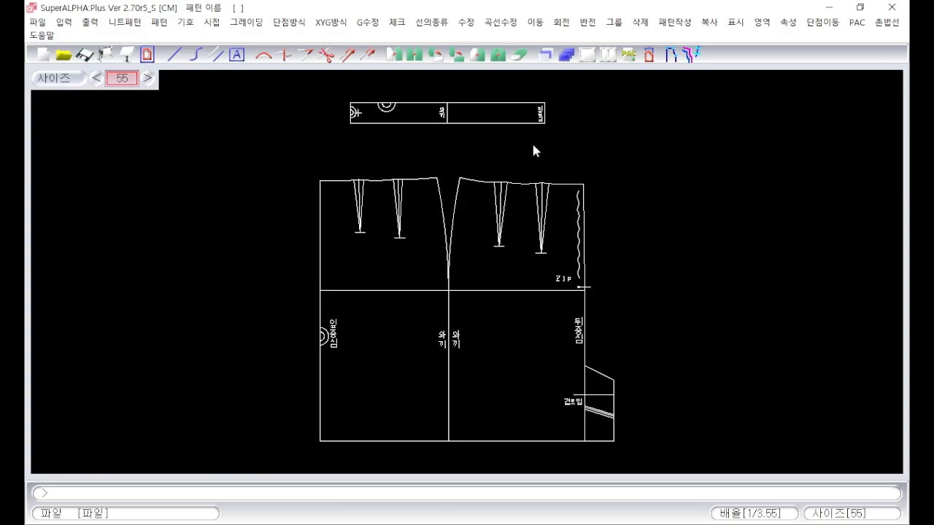
# Add a short vertical wavy line inside the waistband at its centre-back end
pyautogui.scroll(3, 535, 119)
pyautogui.scroll(-2, 426, 345)
pyautogui.scroll(2, 408, 401)
pyautogui.scroll(3, 468, 278)
pyautogui.write('gaz')
pyautogui.press('Return')
pyautogui.click(484, 219)
pyautogui.click(482, 301)
pyautogui.write('1')
pyautogui.press('Return')
pyautogui.press('Escape')
pyautogui.scroll(-4, 469, 308)
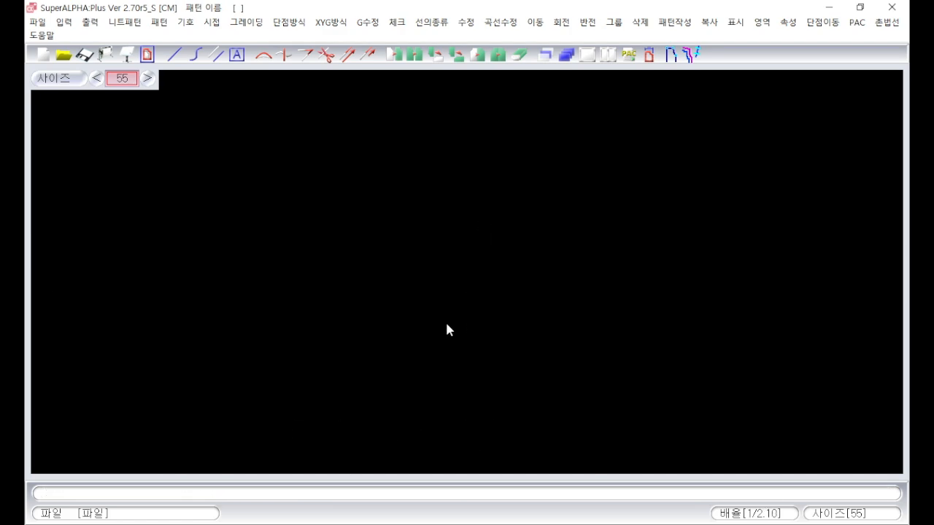
pyautogui.scroll(-3, 446, 325)
pyautogui.middleClick(452, 354)
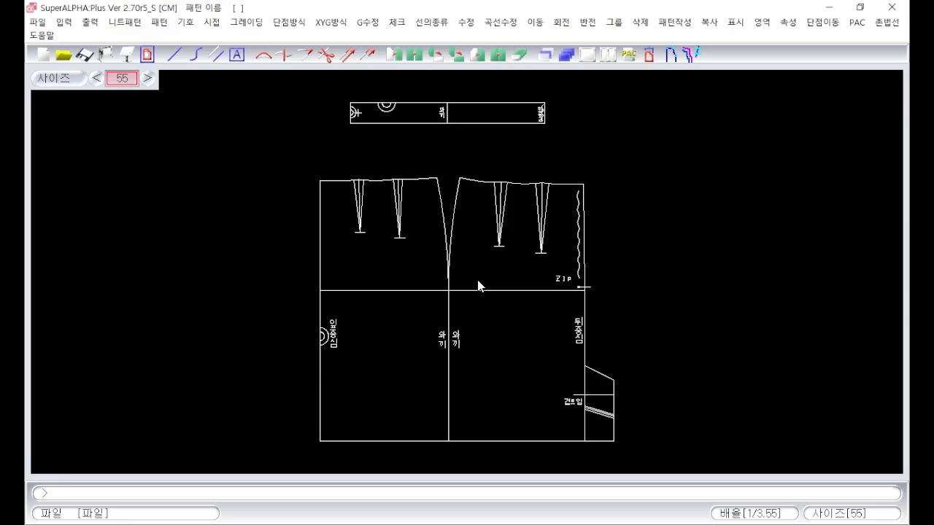
# Place the text "b2" in the empty area right of the skirt's upper part
pyautogui.write('b')
pyautogui.press('Return')
pyautogui.write('ㅠㅁ')
pyautogui.press('BackSpace')
pyautogui.press('BackSpace')
pyautogui.press('Hangul')
pyautogui.write('b2')
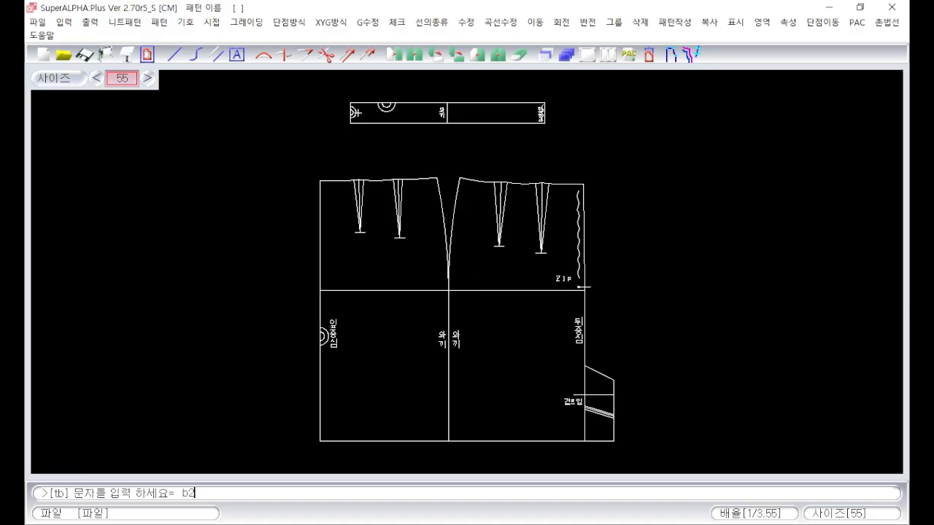
pyautogui.press('Return')
pyautogui.click(695, 187)
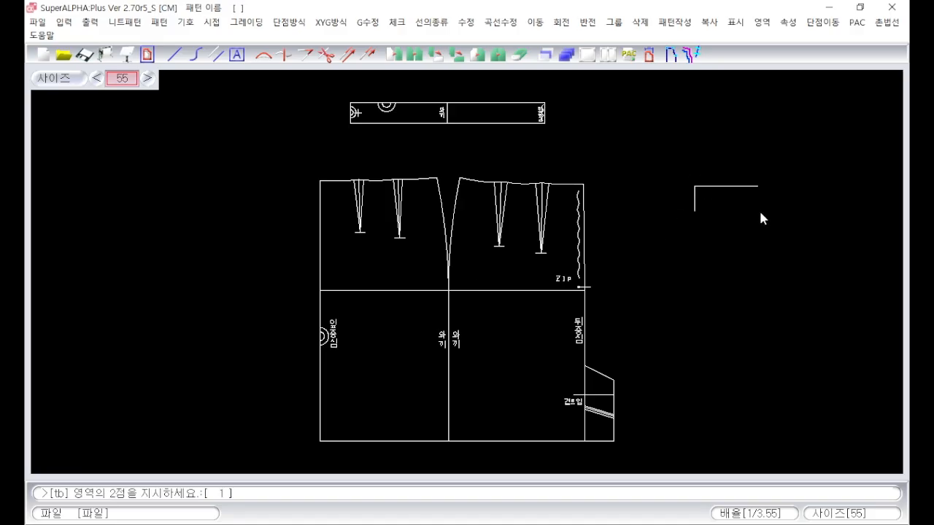
pyautogui.click(766, 210)
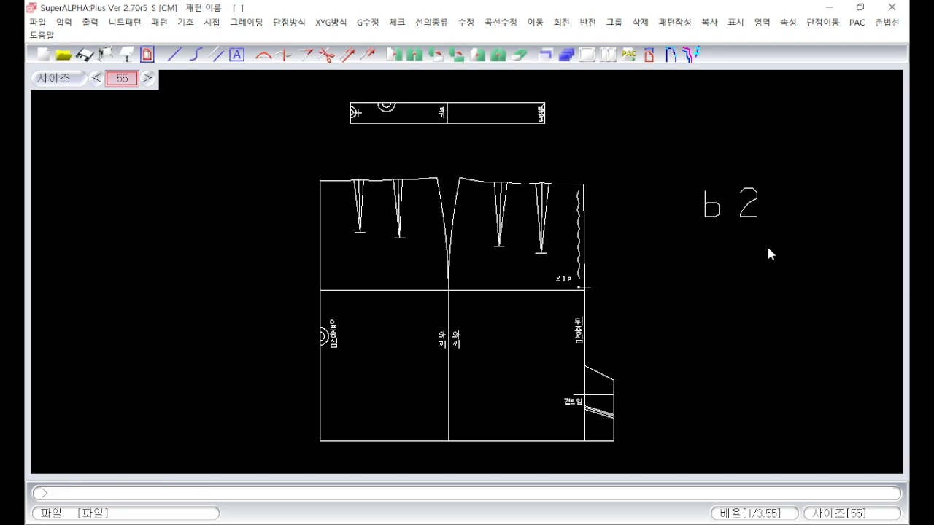
# Place the text "bx" directly below the "b2" text
pyautogui.write('tb')
pyautogui.press('Return')
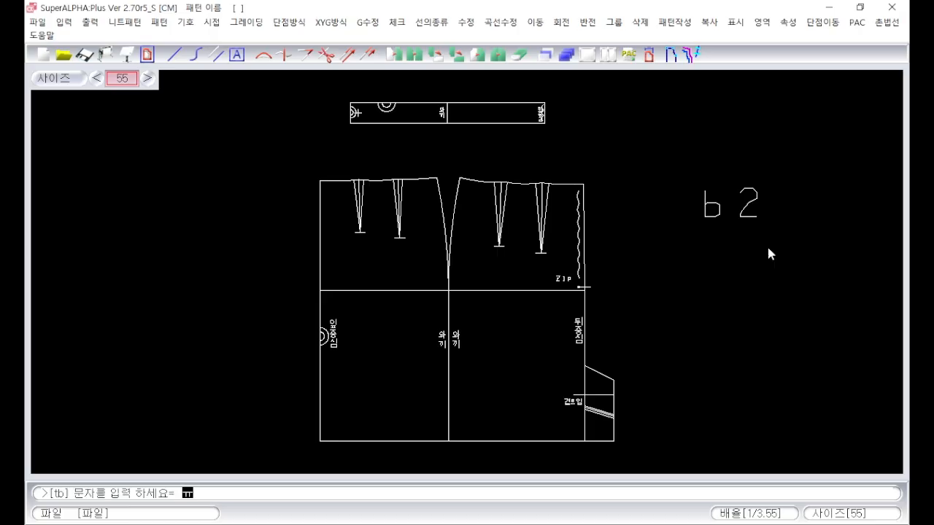
pyautogui.write('bx')
pyautogui.press('Return')
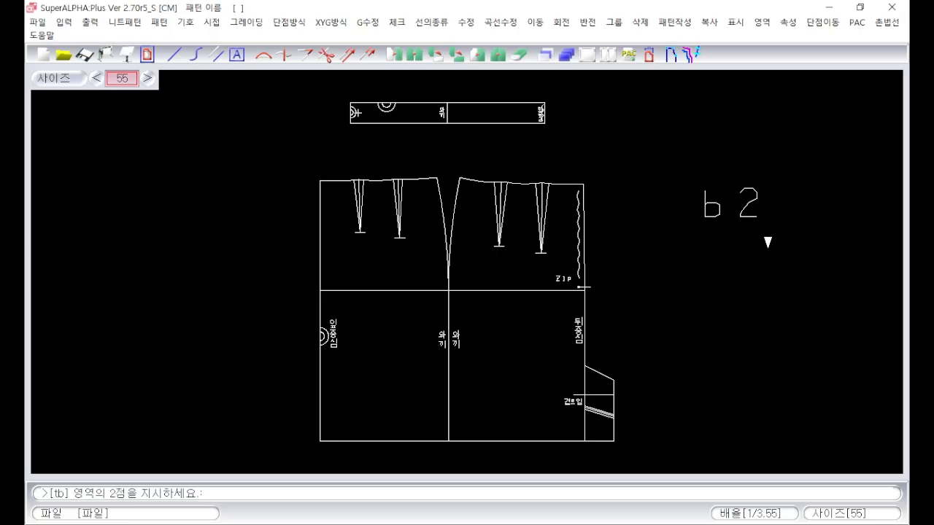
pyautogui.click(704, 234)
pyautogui.click(766, 270)
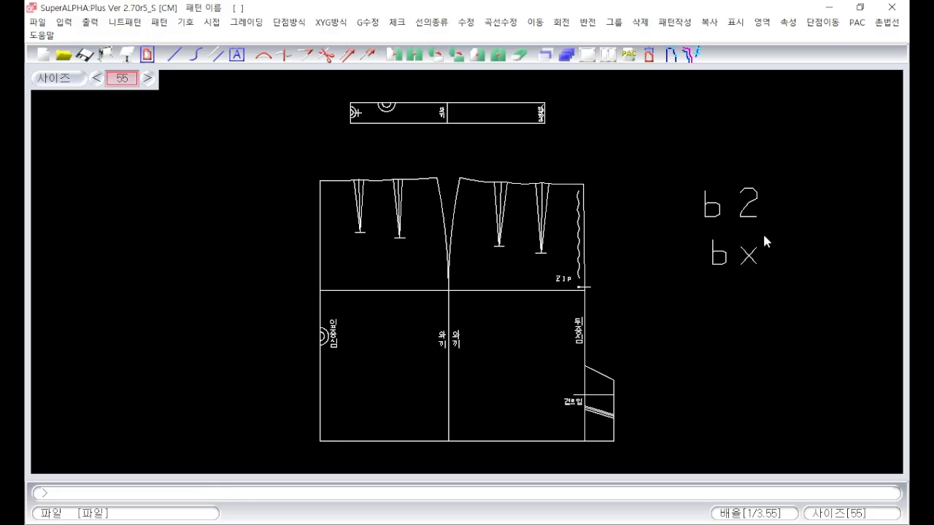
# Split a copy of the vent piece off the skirt along the centre-back line and place it right of the skirt, below the "bx" text
pyautogui.write('ㅌbx')
pyautogui.press('Return')
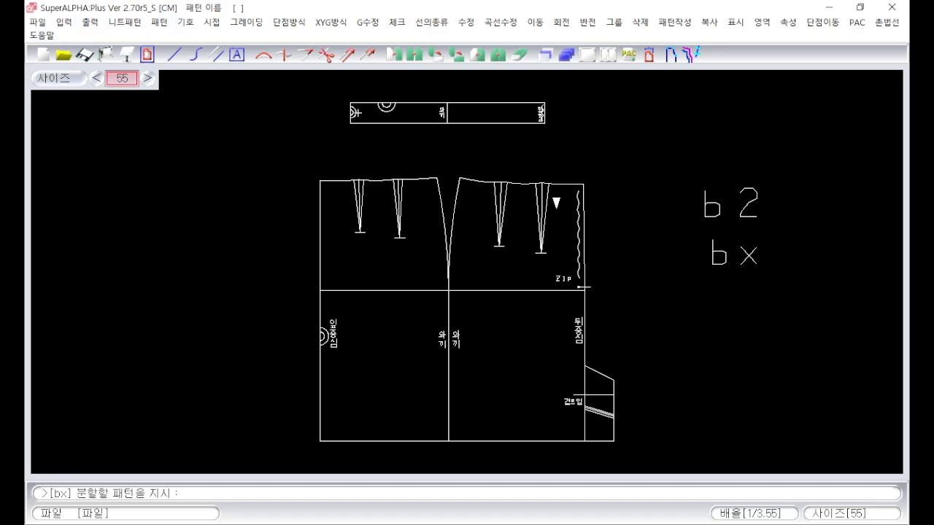
pyautogui.click(570, 360)
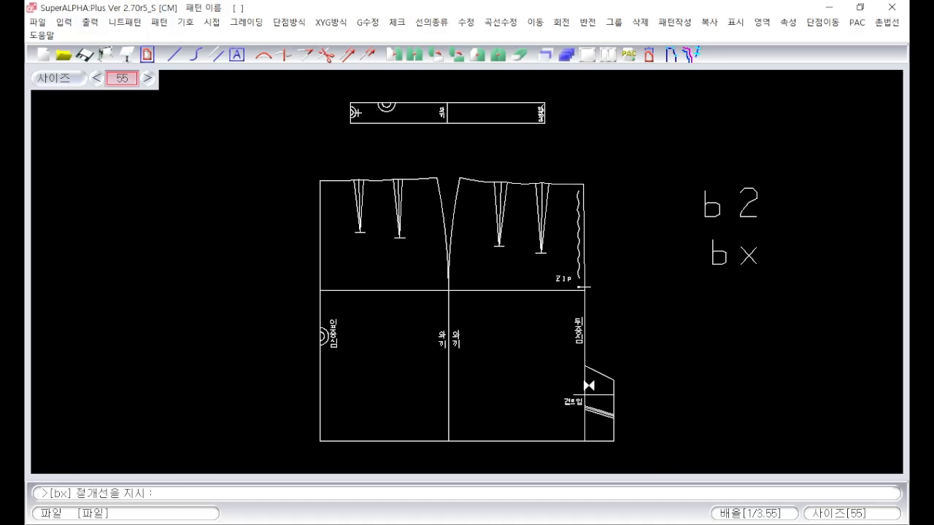
pyautogui.click(592, 387)
pyautogui.click(587, 440)
pyautogui.rightClick(601, 417)
pyautogui.click(603, 406)
pyautogui.click(603, 406)
pyautogui.click(710, 388)
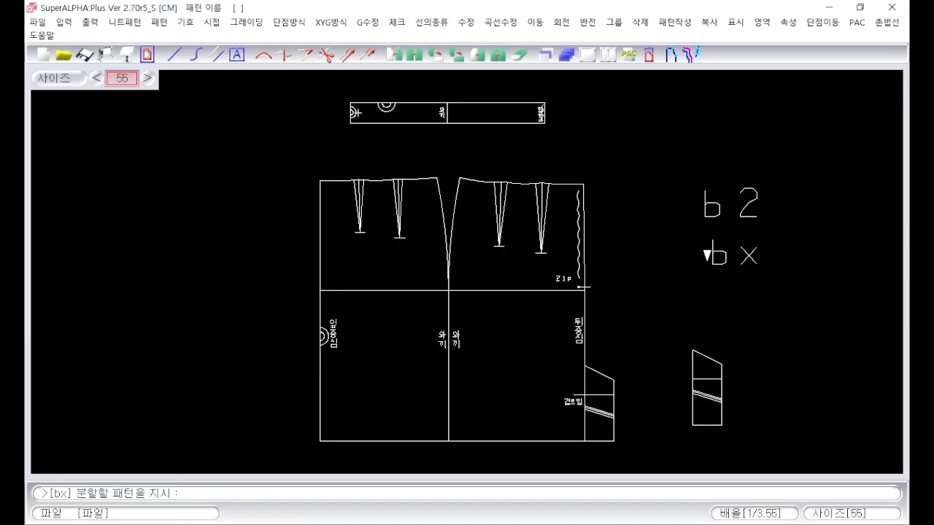
# Undo the split that placed a copy of the vent piece beside the skirt
pyautogui.rightClick(680, 351)
pyautogui.write('u')
pyautogui.press('Return')
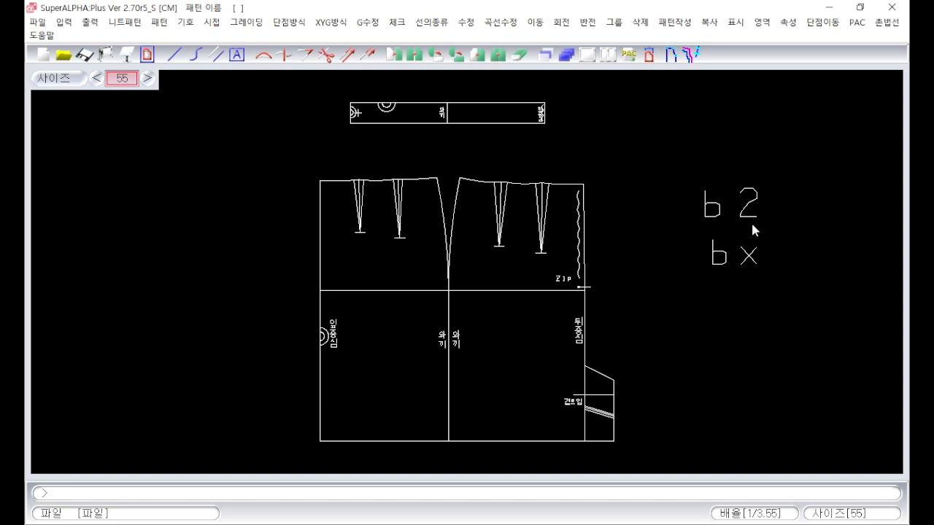
# Split the skirt along the side seam line with the b2 command and move the front piece by x-20, away from the back piece
pyautogui.write('b2')
pyautogui.press('Return')
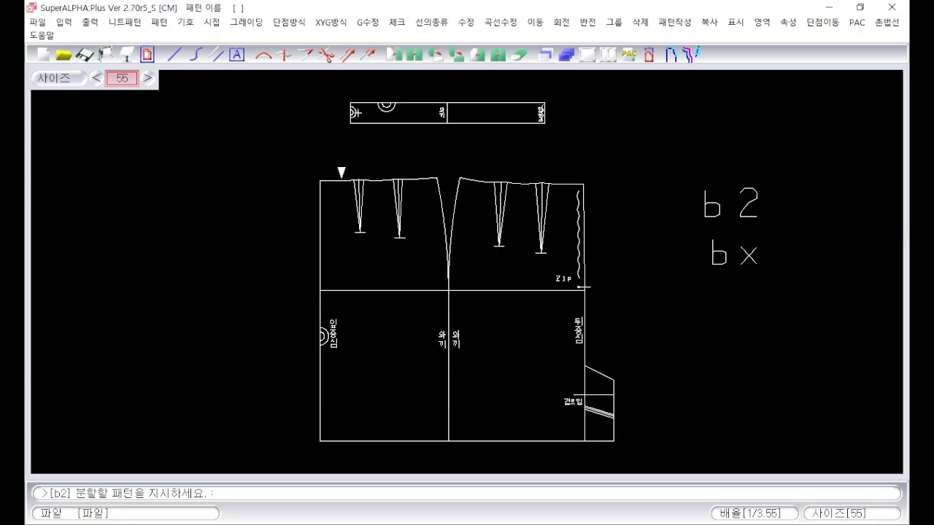
pyautogui.moveTo(269, 156); pyautogui.dragTo(656, 474)
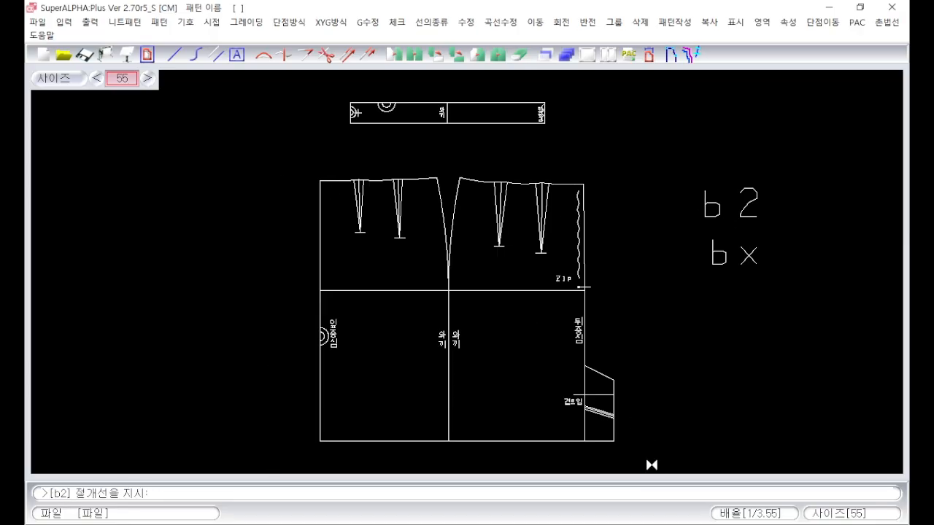
pyautogui.click(450, 379)
pyautogui.rightClick(417, 372)
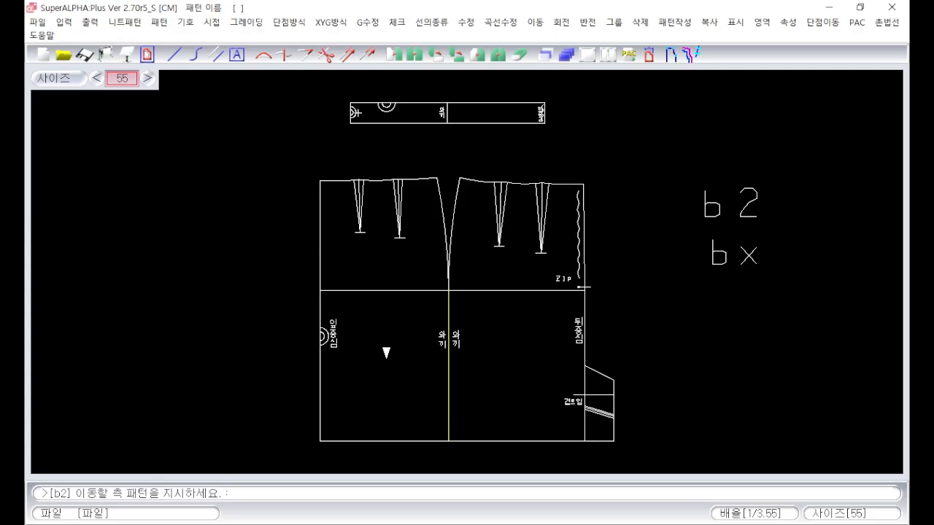
pyautogui.click(386, 355)
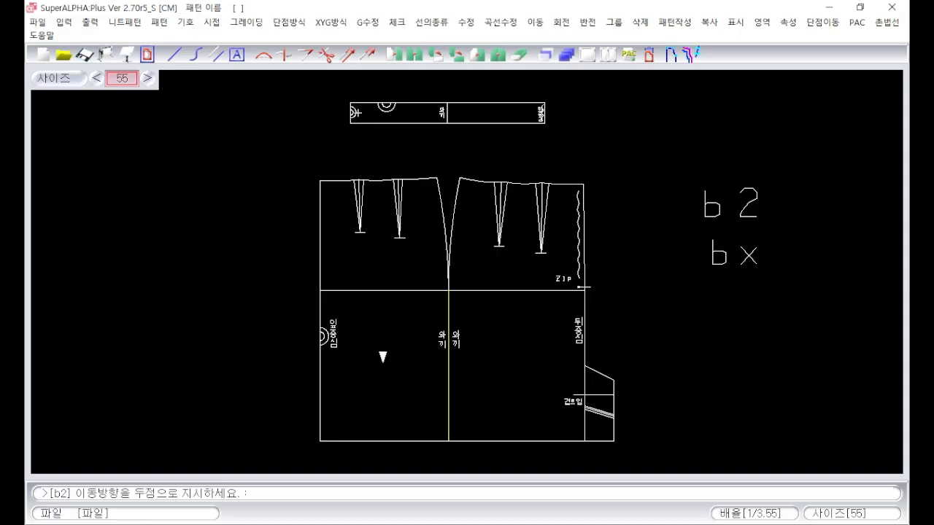
pyautogui.click(386, 363)
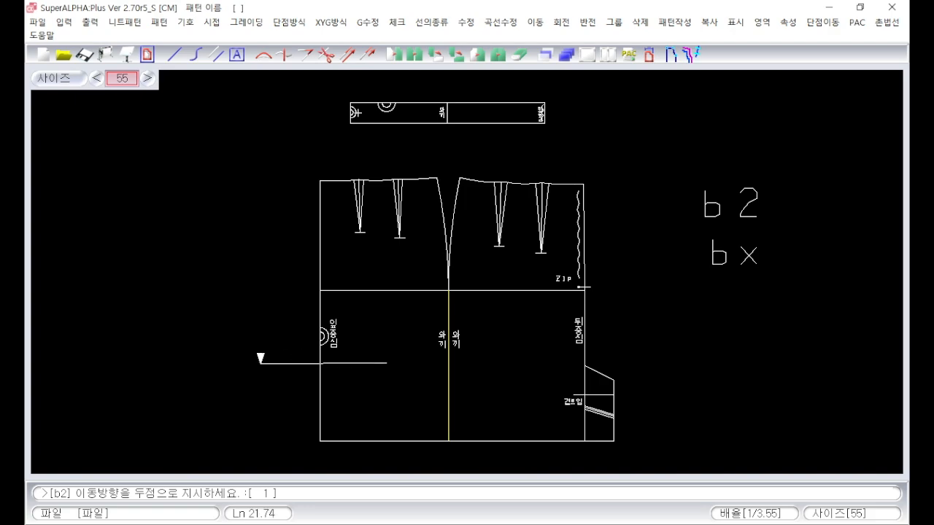
pyautogui.write('x')
pyautogui.write('-20')
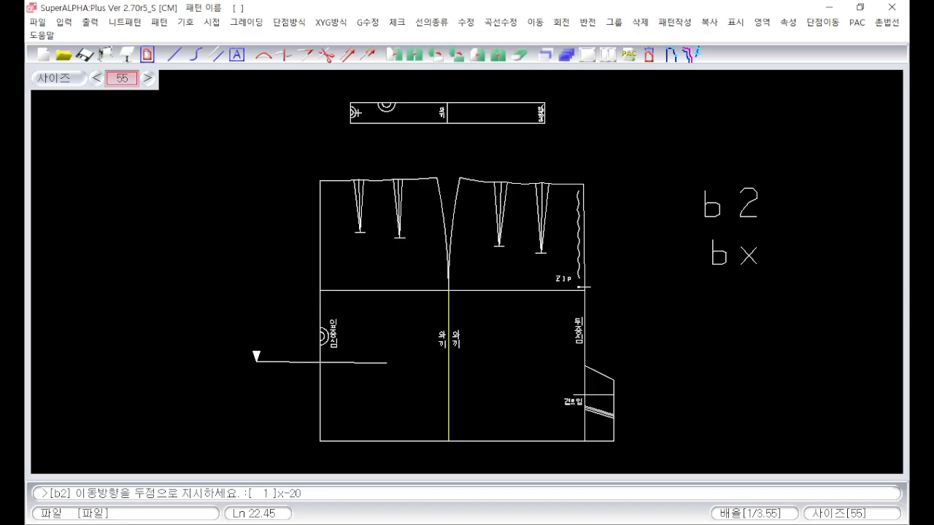
pyautogui.press('Return')
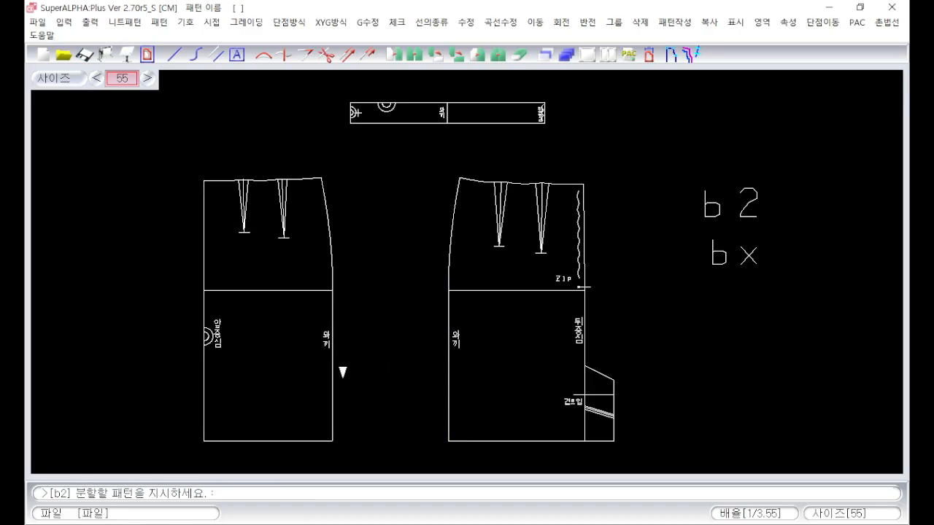
pyautogui.press('Escape')
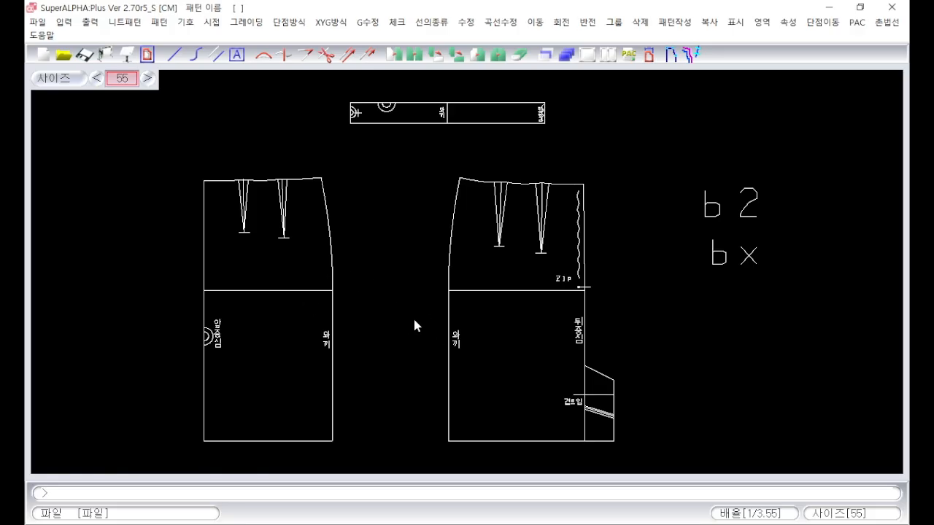
# Move the whole waistband about 7.7 cm left and 2.6 cm up with the dm command
pyautogui.write('dm')
pyautogui.press('Return')
pyautogui.click(326, 88)
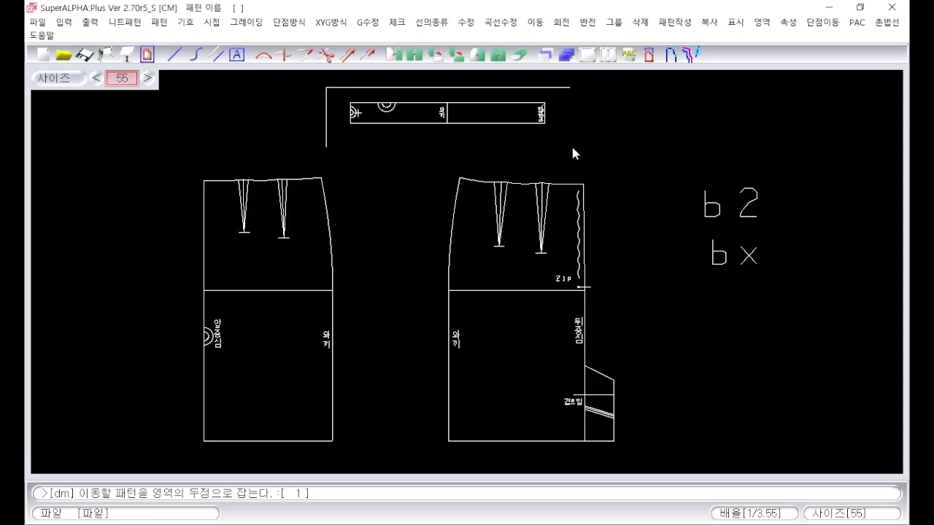
pyautogui.click(577, 153)
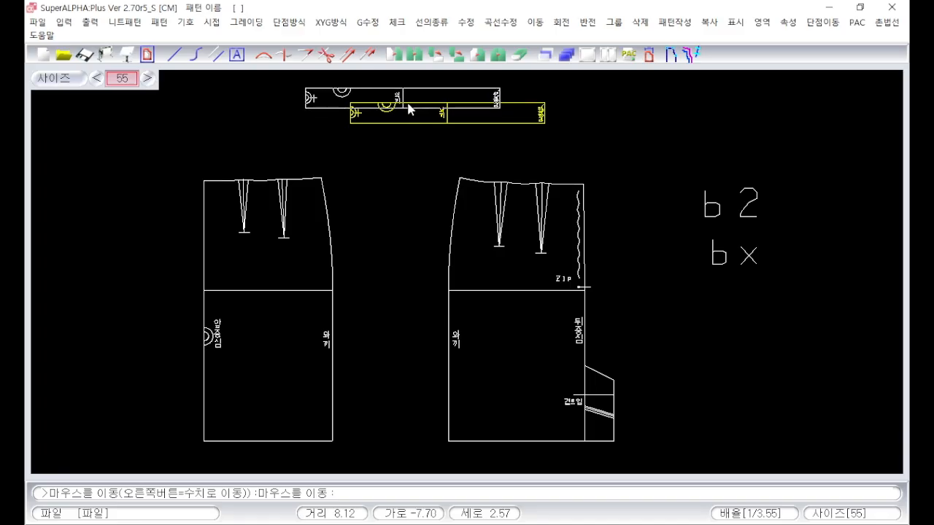
pyautogui.press('Escape')
pyautogui.press('Escape')
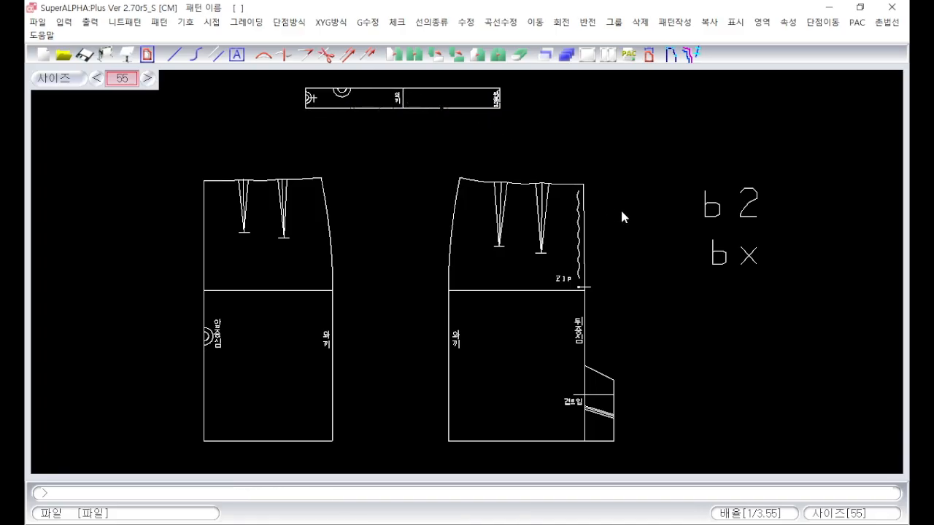